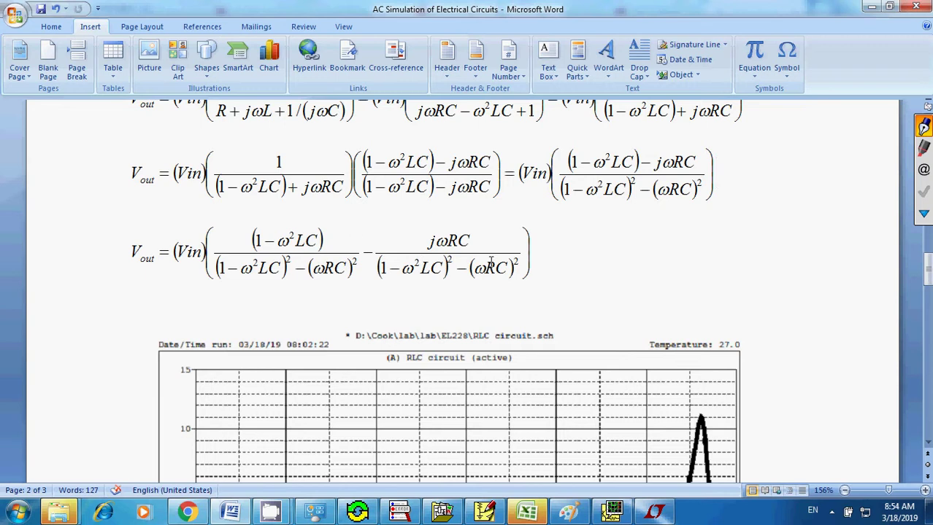
- Circle the first fraction of the last Vout equation in red pen markup, clear the markup and leave markup mode
click(923, 127)
click(923, 213)
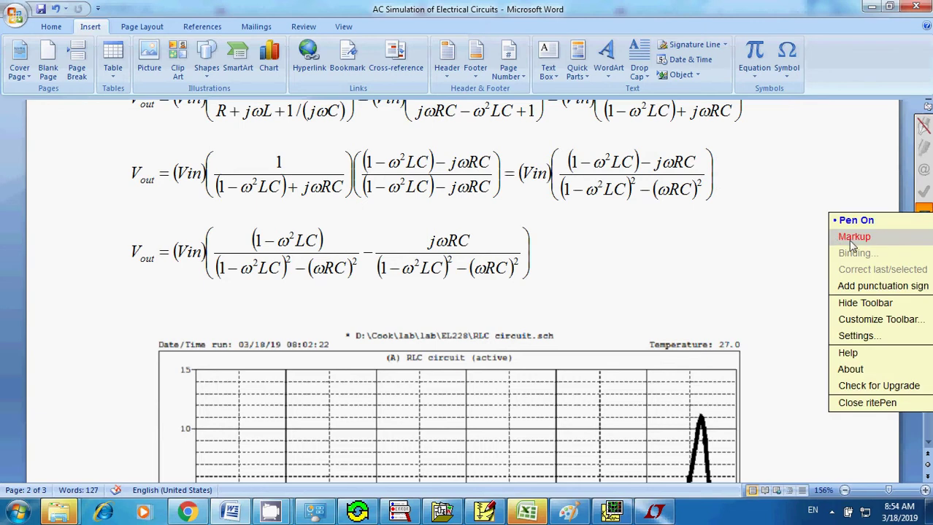
click(851, 237)
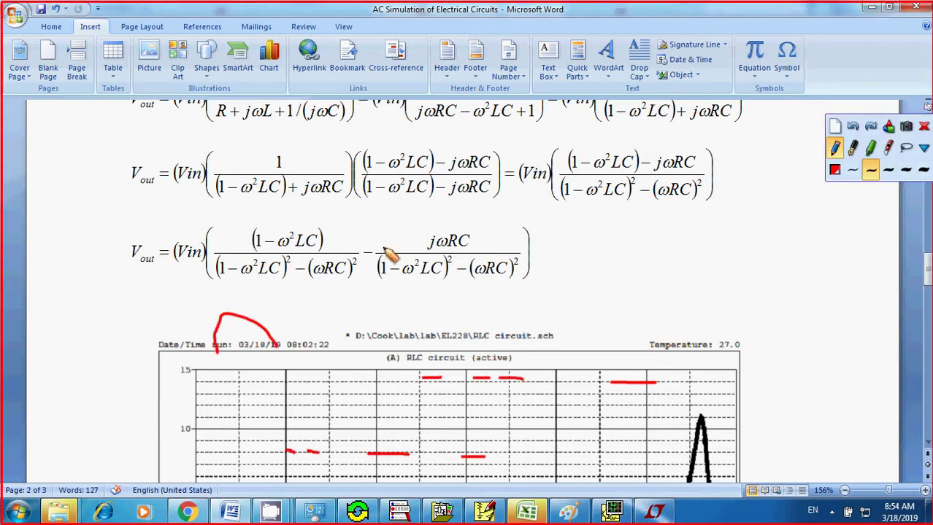
click(834, 128)
mouse_move(216, 276)
mouse_down()
mouse_move(334, 294)
mouse_move(297, 211)
mouse_move(184, 241)
mouse_move(219, 281)
mouse_up()
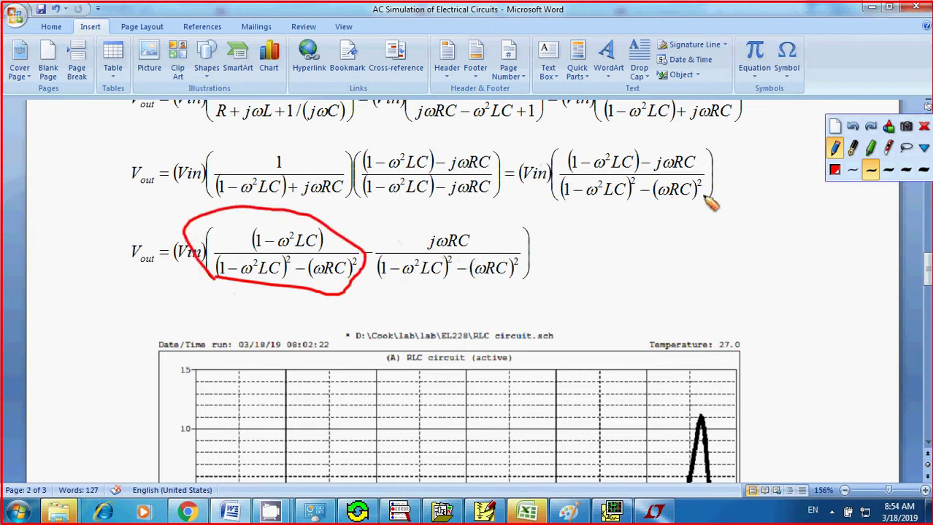
click(835, 127)
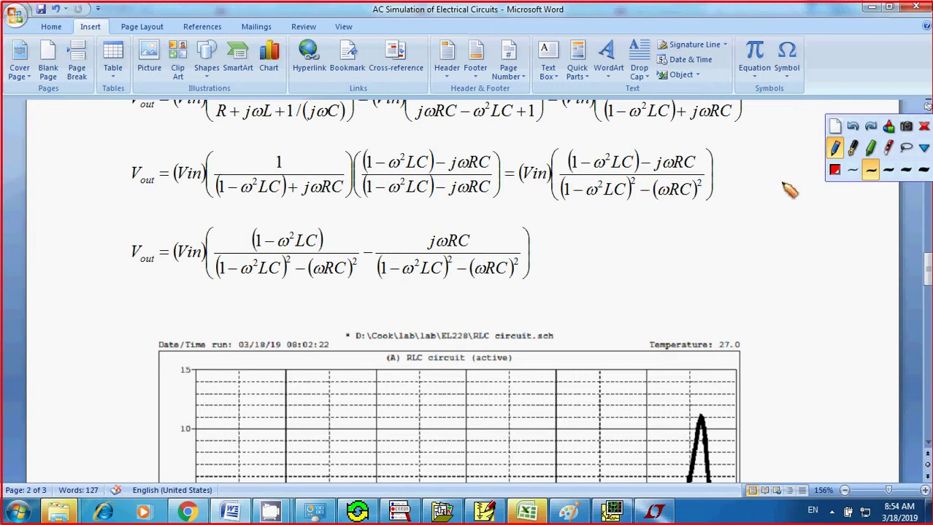
click(928, 121)
- Review the series RLC resonance circuit schematic shown as Fig. 1 in the document
scroll(796, 131, up, 8)
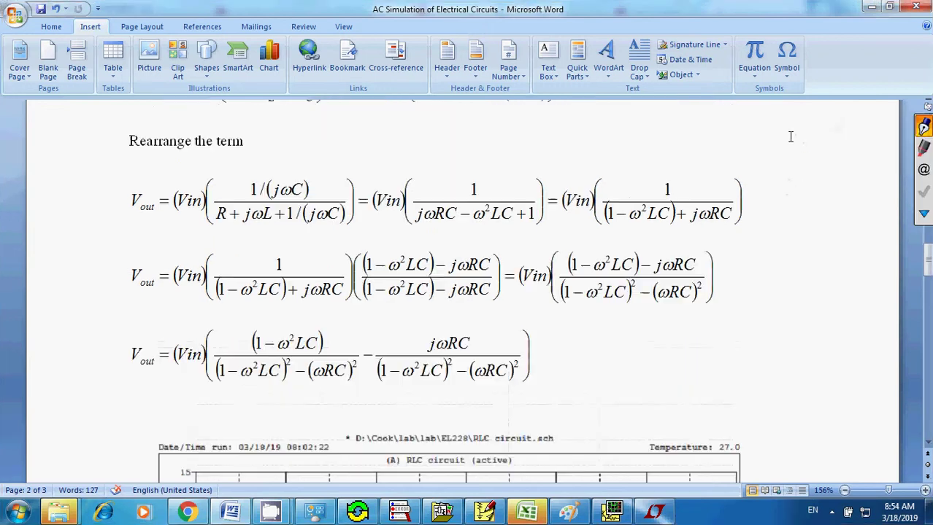
scroll(790, 136, up, 4)
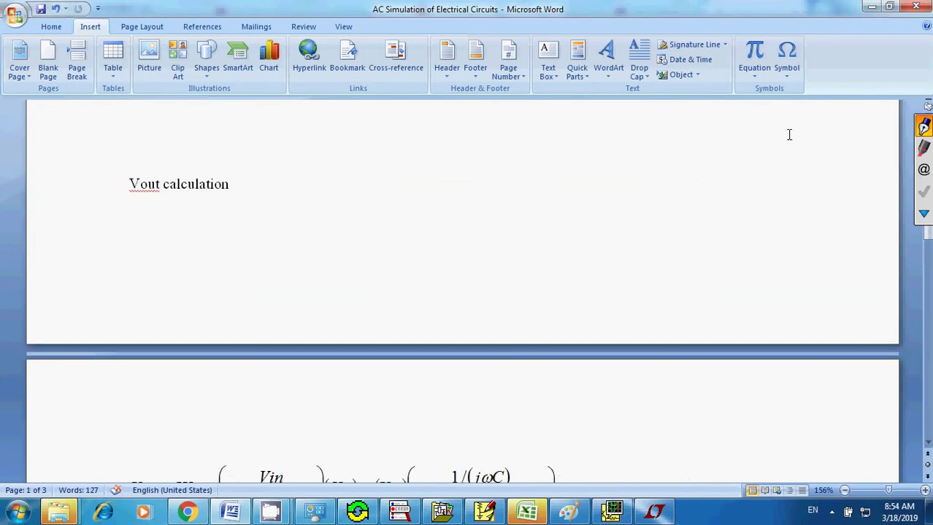
scroll(788, 134, up, 8)
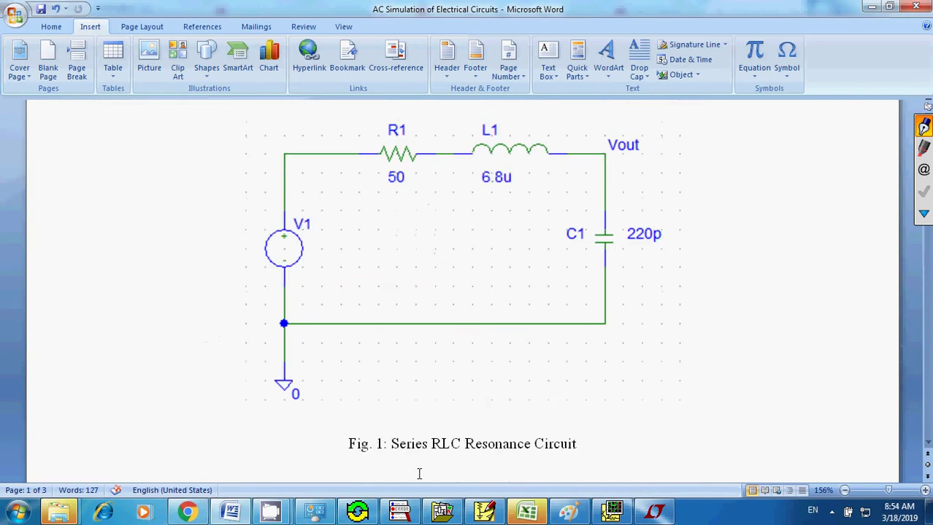
- Switch to PSpice Schematics and place one VSIN voltage source on the blank schematic
click(484, 510)
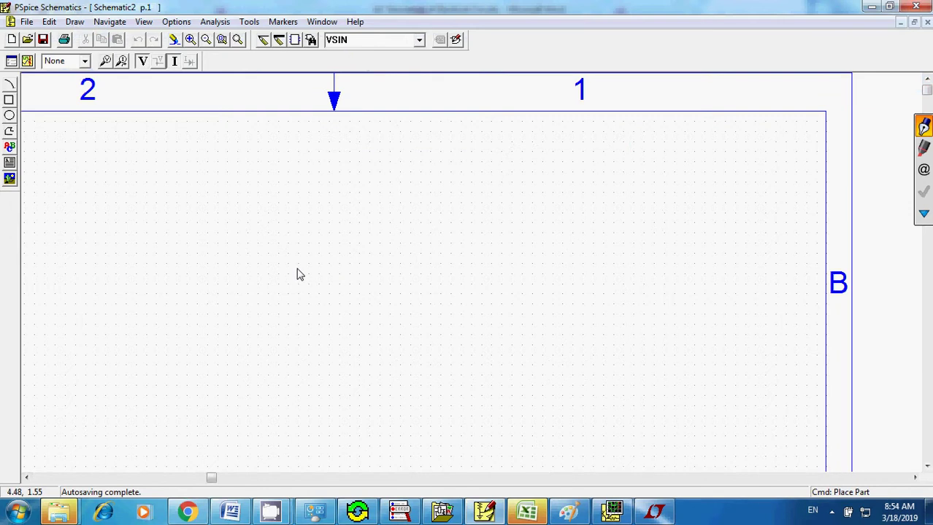
key(ctrl+g)
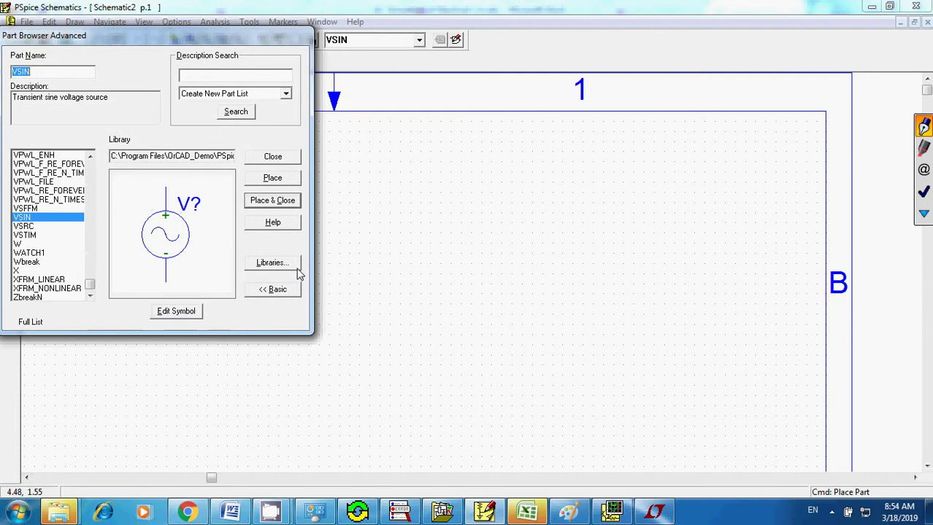
text(vsin)
key(Return)
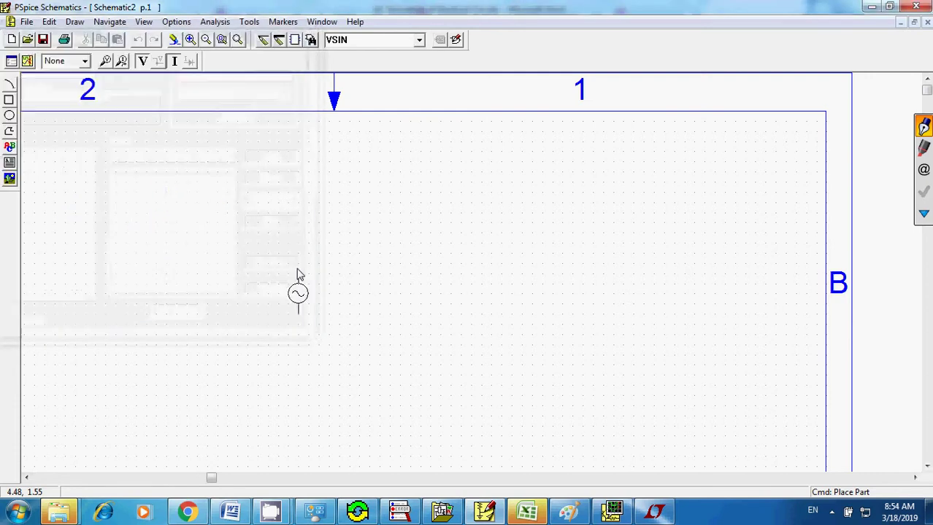
click(265, 316)
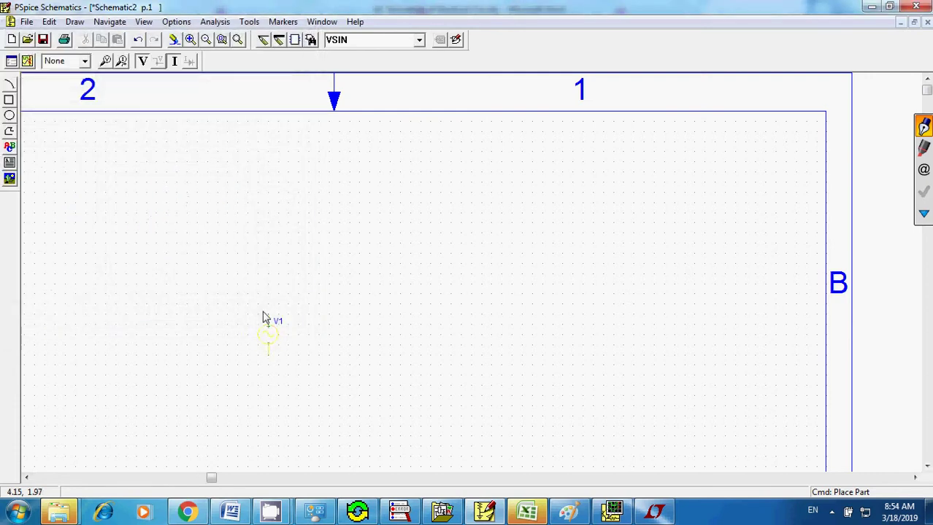
right_click(265, 317)
- Place a horizontal resistor (part R) above and to the right of source V1
click(190, 40)
click(190, 39)
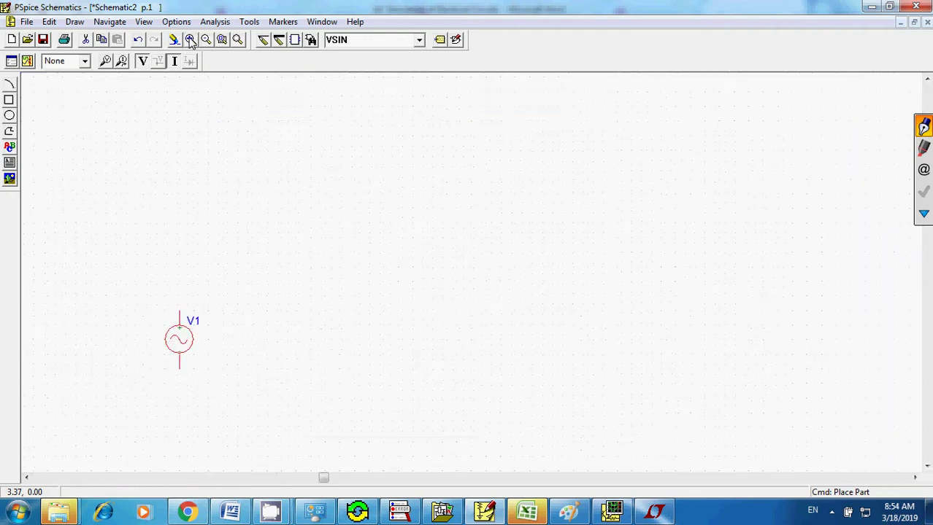
click(189, 39)
click(26, 477)
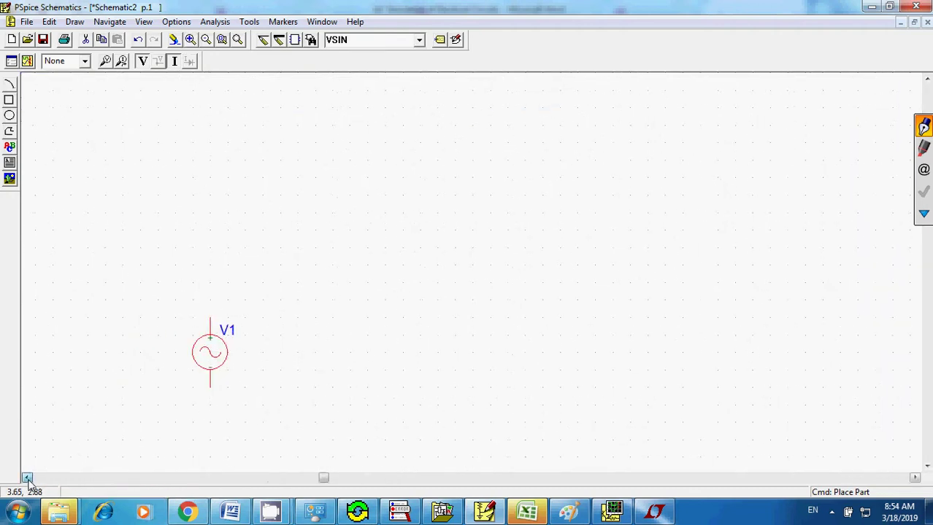
click(27, 477)
click(317, 267)
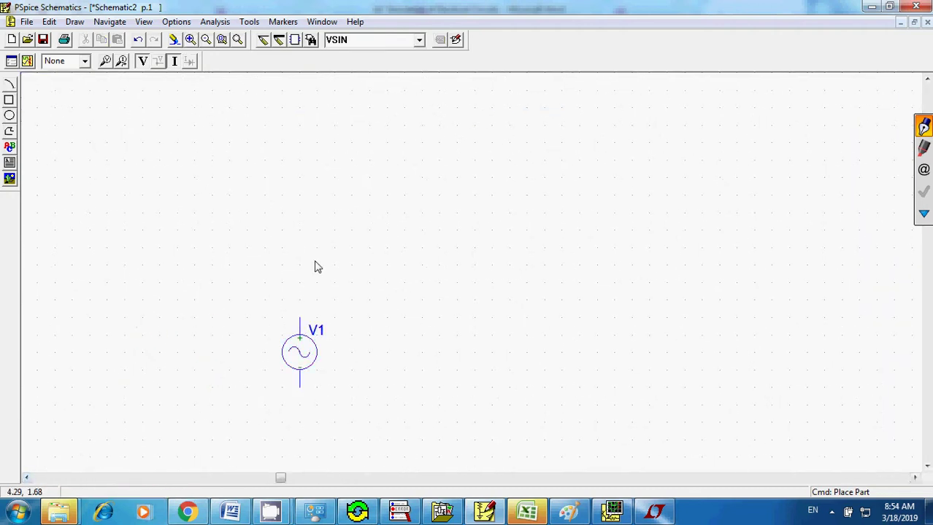
key(ctrl+g)
text(r)
key(Return)
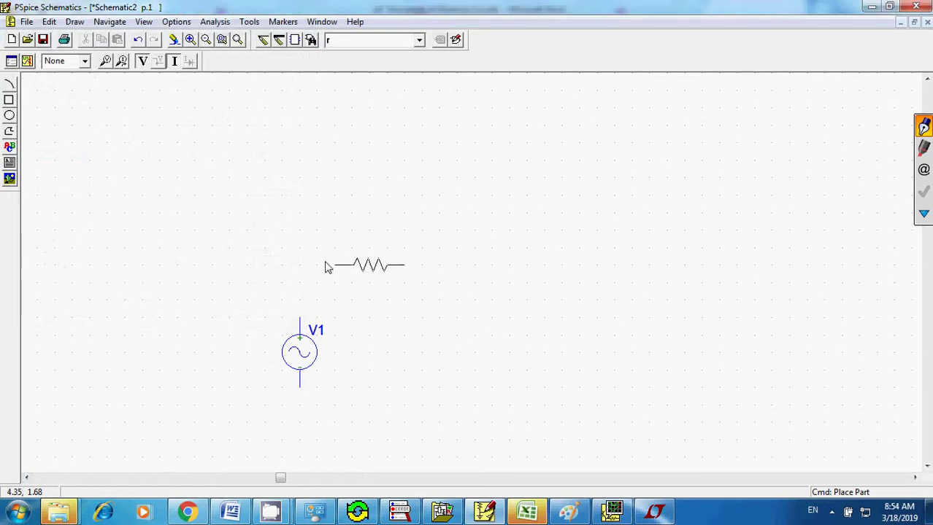
click(327, 267)
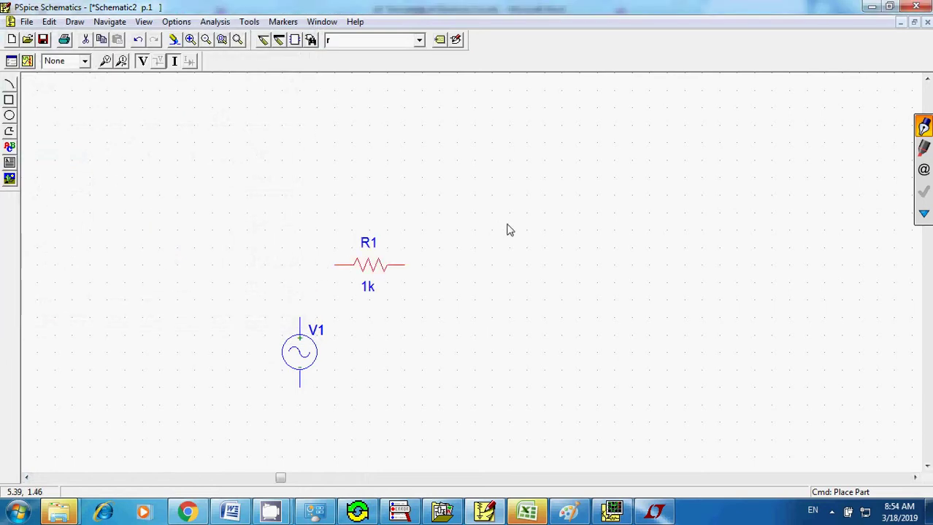
- Place a horizontal inductor (part L) to the right of R1, in line with it
key(ctrl+g)
text(L)
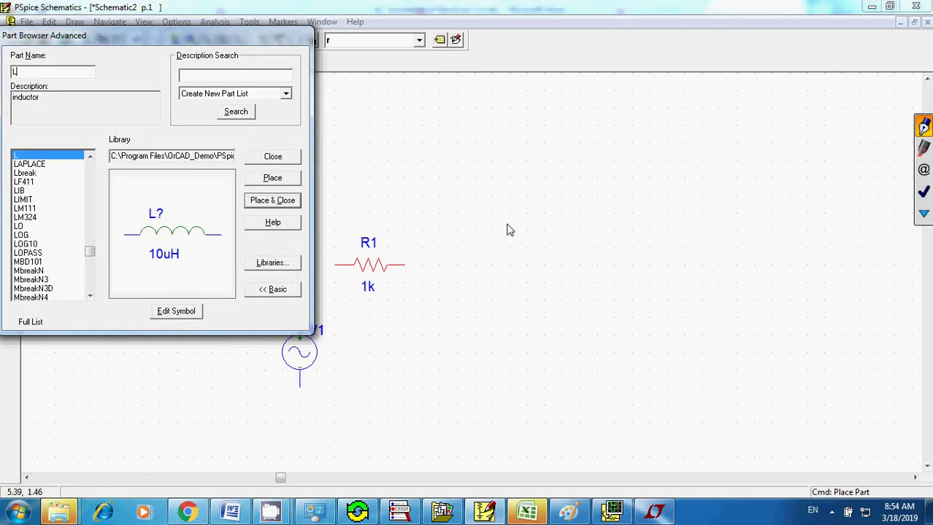
key(Return)
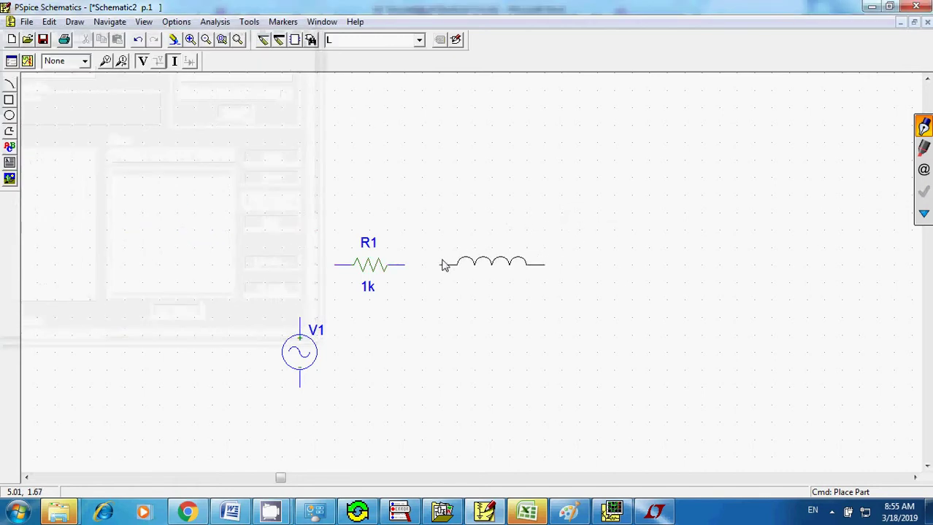
click(443, 266)
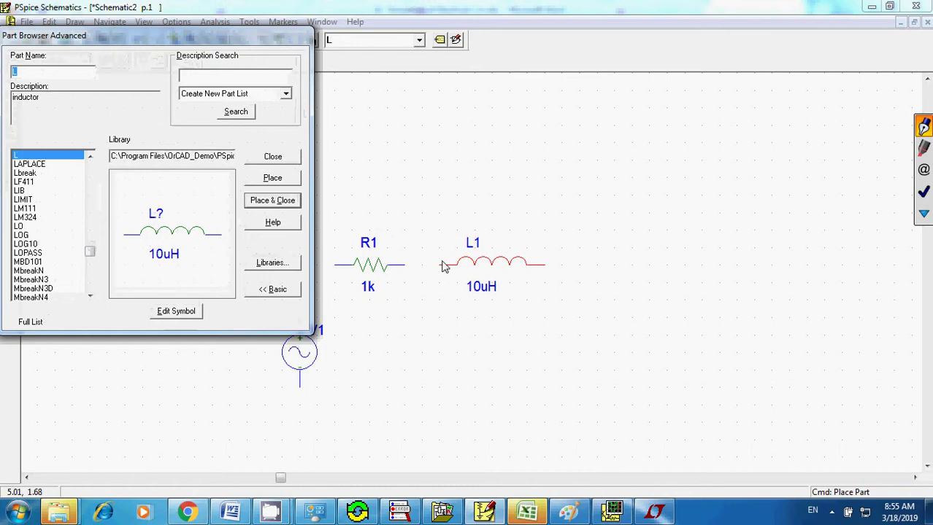
- Place a vertically rotated capacitor (part C) below the inductor's right end and delete the extra horizontal capacitor C1
text(c)
key(Return)
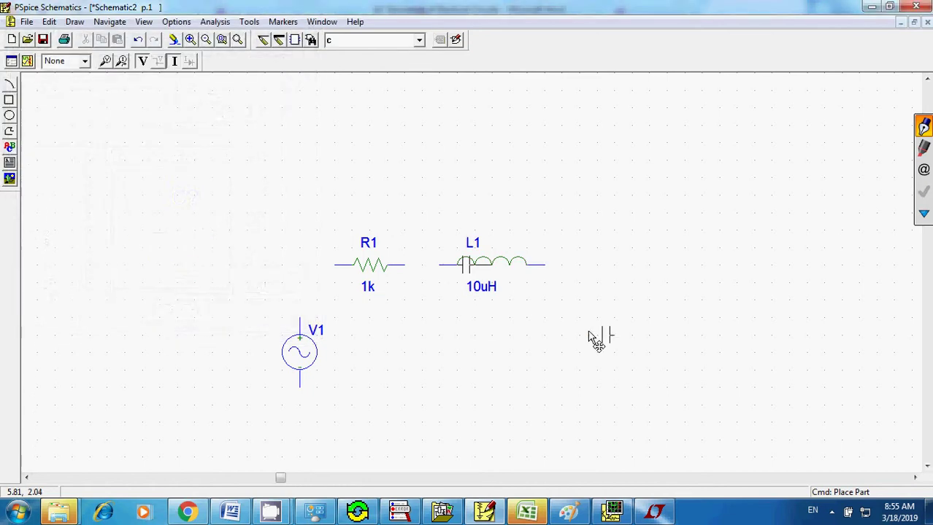
click(572, 341)
key(ctrl+r)
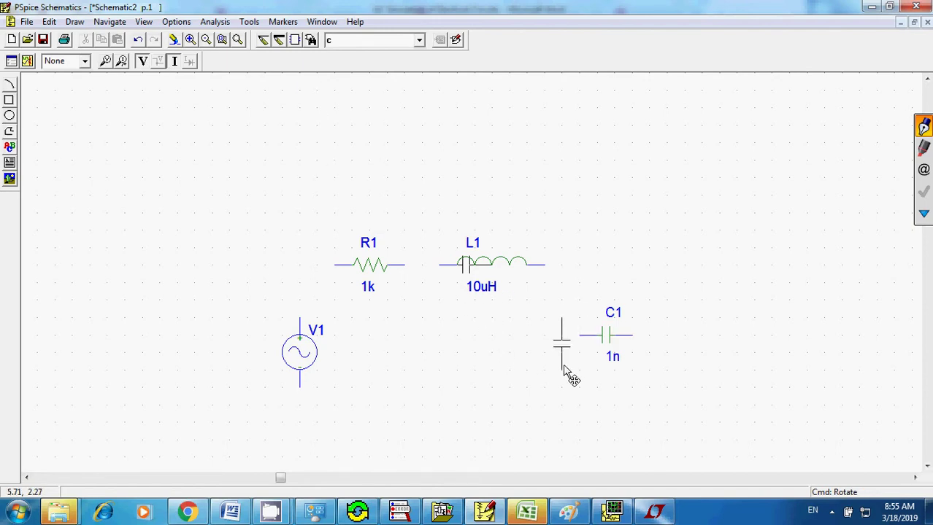
click(564, 369)
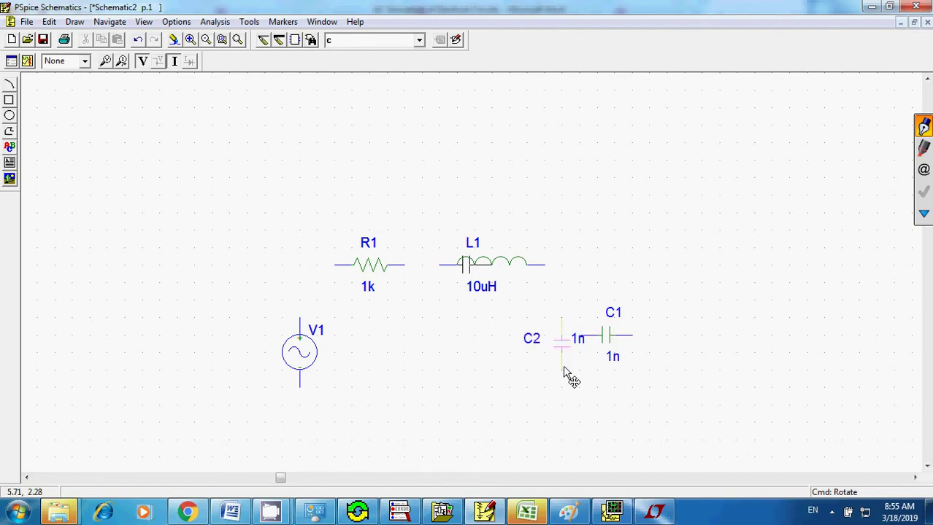
click(607, 345)
key(Delete)
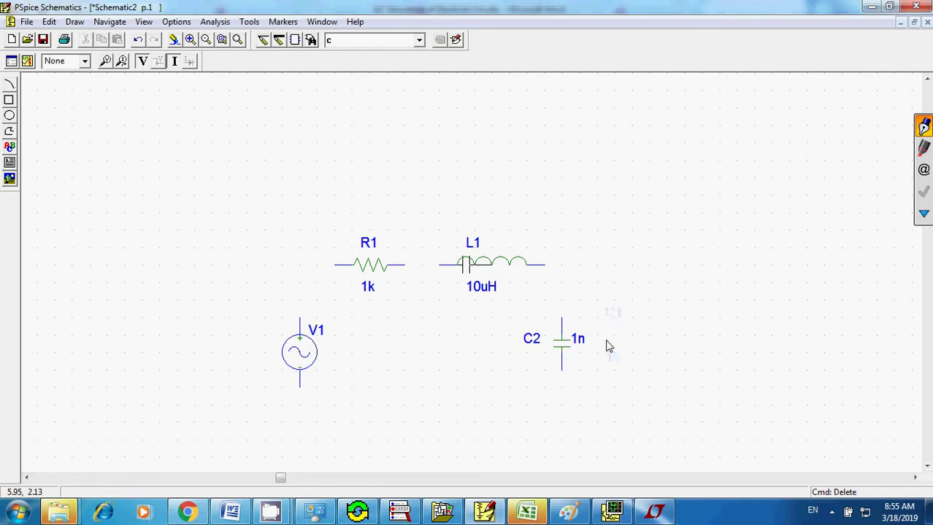
click(469, 270)
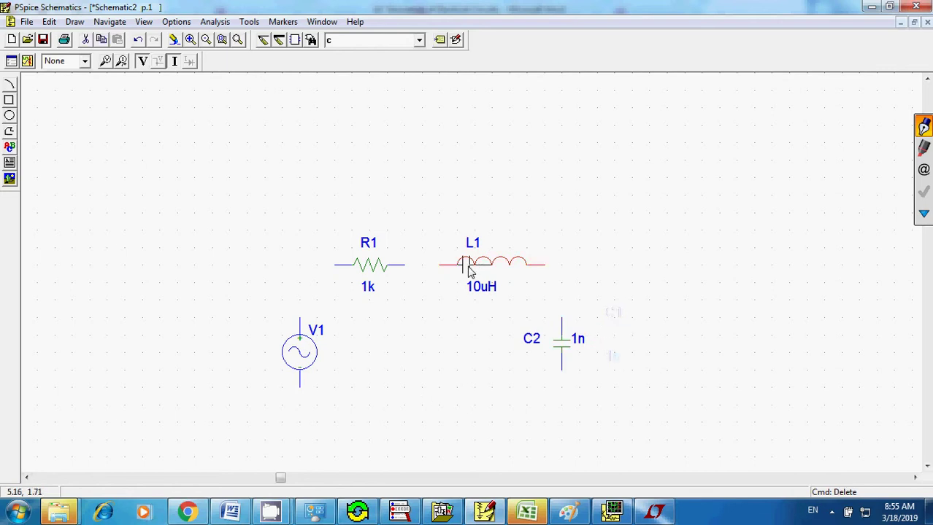
click(192, 40)
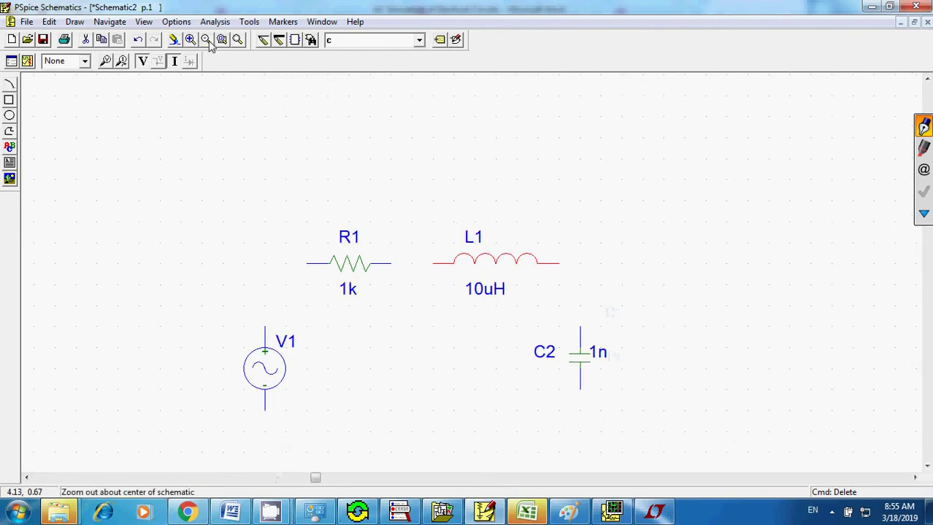
click(206, 40)
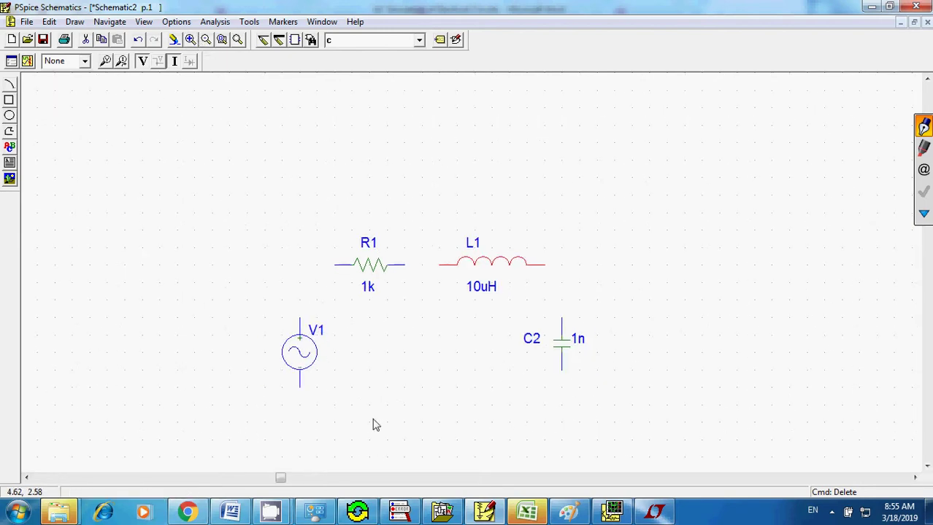
- Place an AGND ground symbol directly below source V1
key(ctrl+g)
text(agnd)
key(Return)
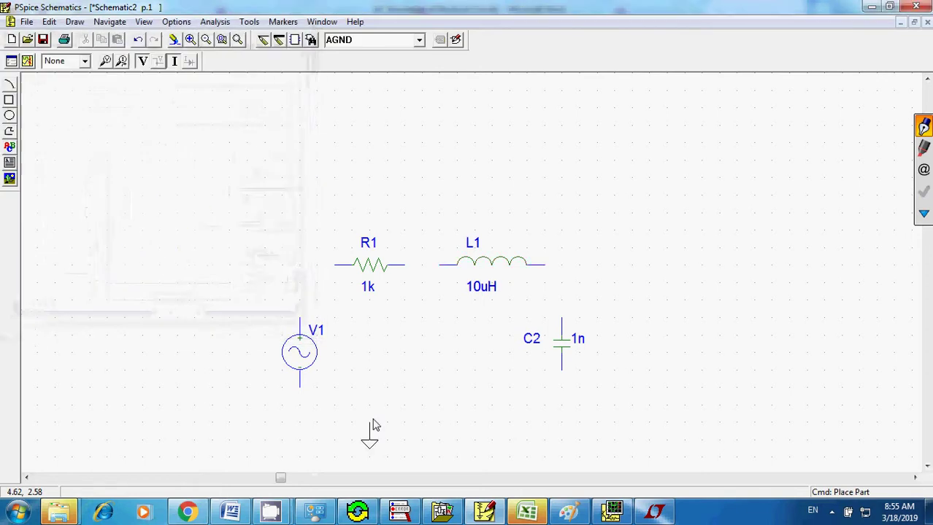
click(296, 409)
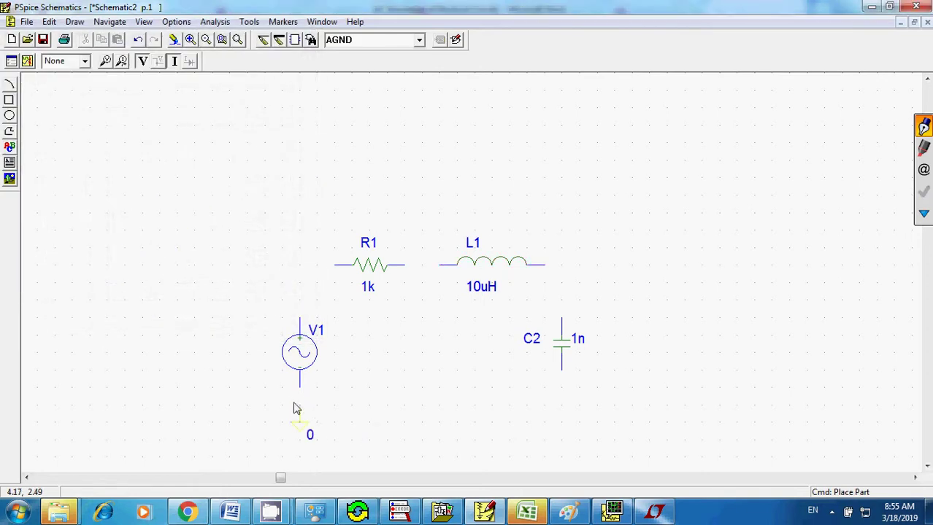
right_click(296, 409)
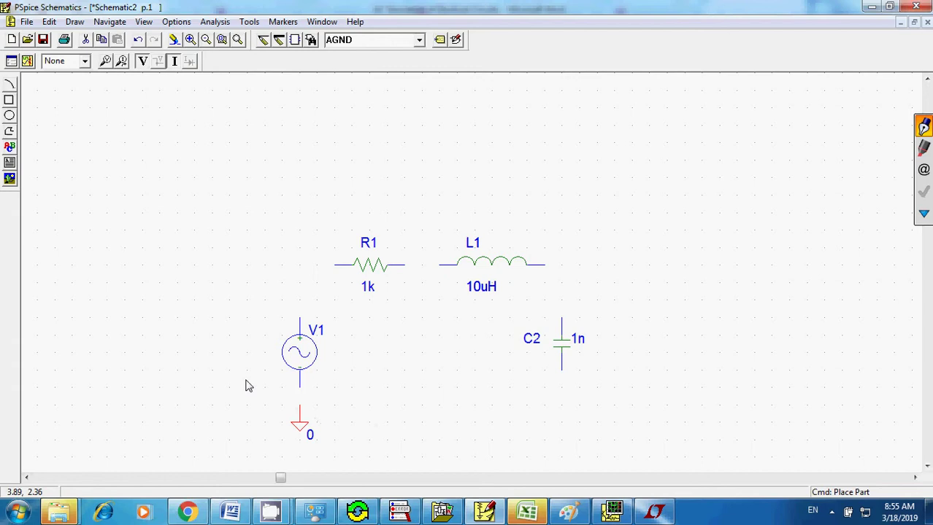
- Wire the positive terminal of V1 to the left end of R1, and the right end of R1 to L1
key(ctrl+w)
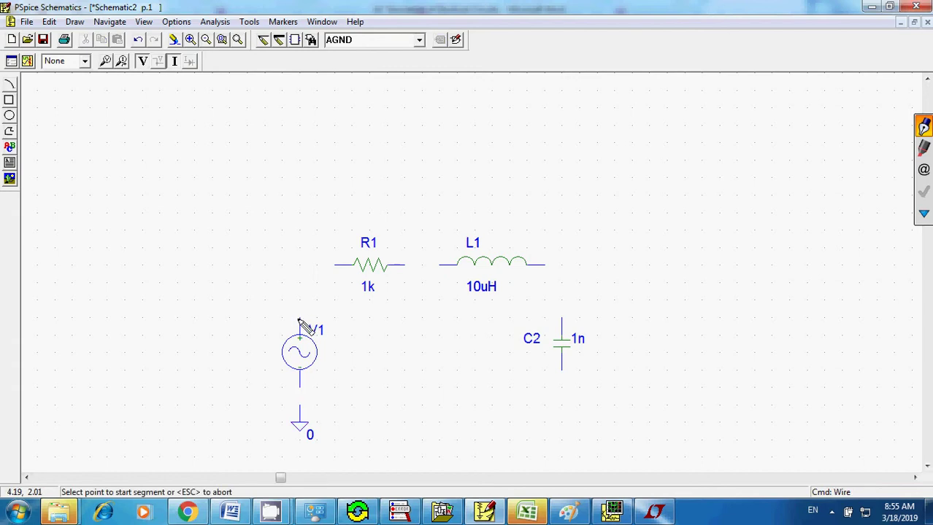
click(298, 319)
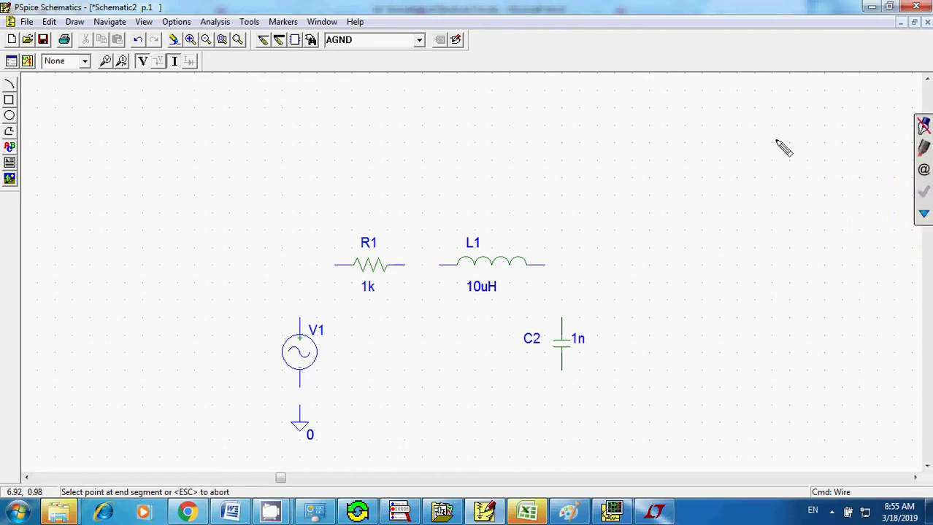
key(Escape)
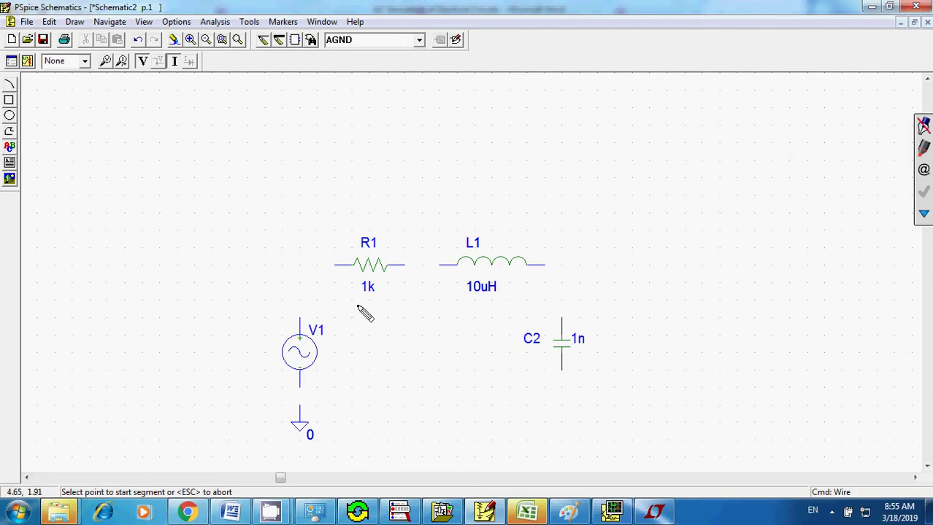
click(303, 319)
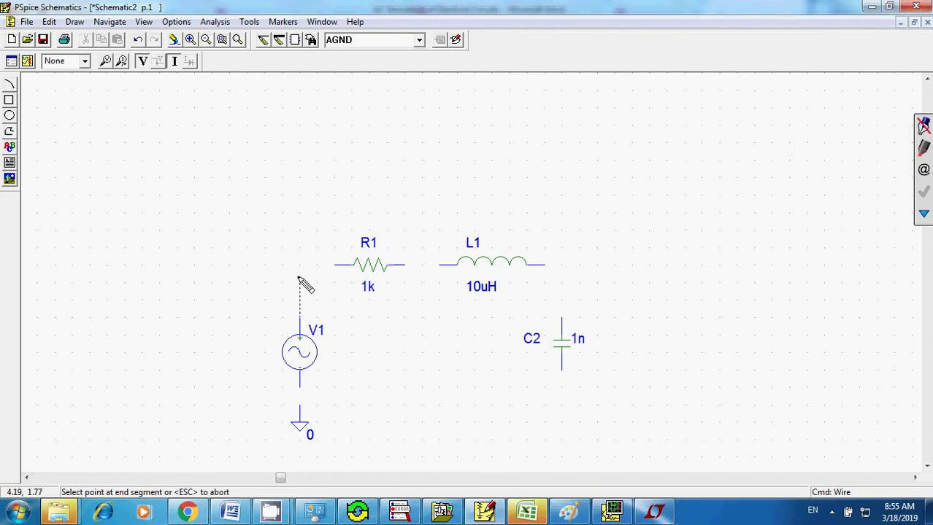
click(335, 264)
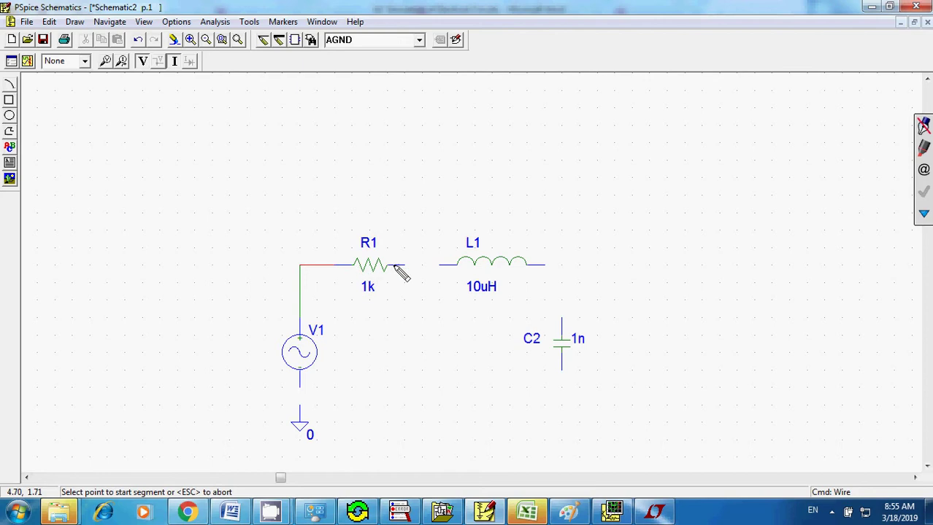
click(405, 265)
click(457, 264)
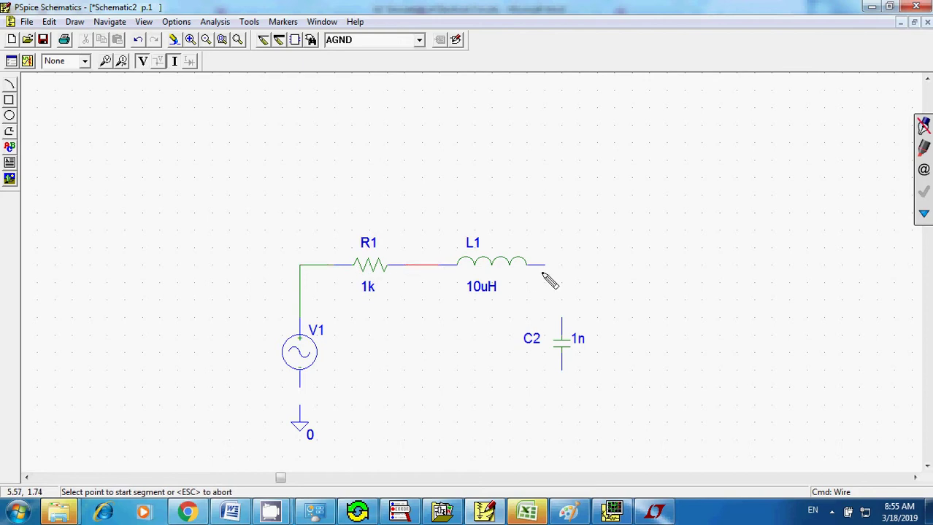
- Complete the loop by wiring L1 to the top of C2, and the bottom of C2 and V1's negative terminal to ground
click(545, 266)
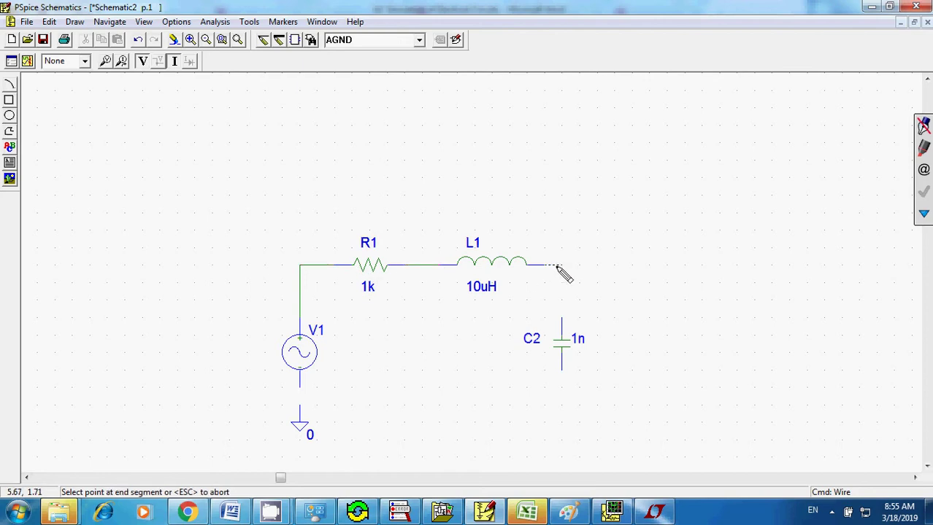
click(559, 318)
click(562, 369)
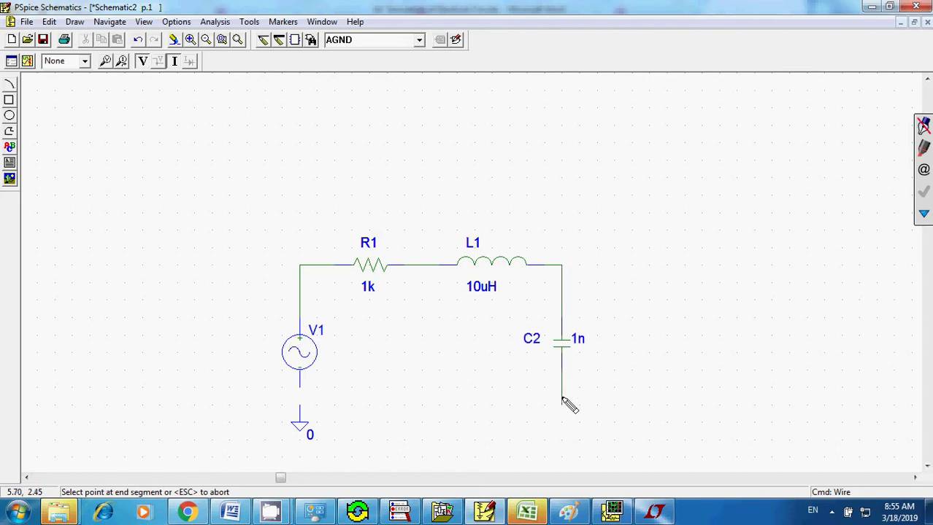
click(300, 404)
click(300, 405)
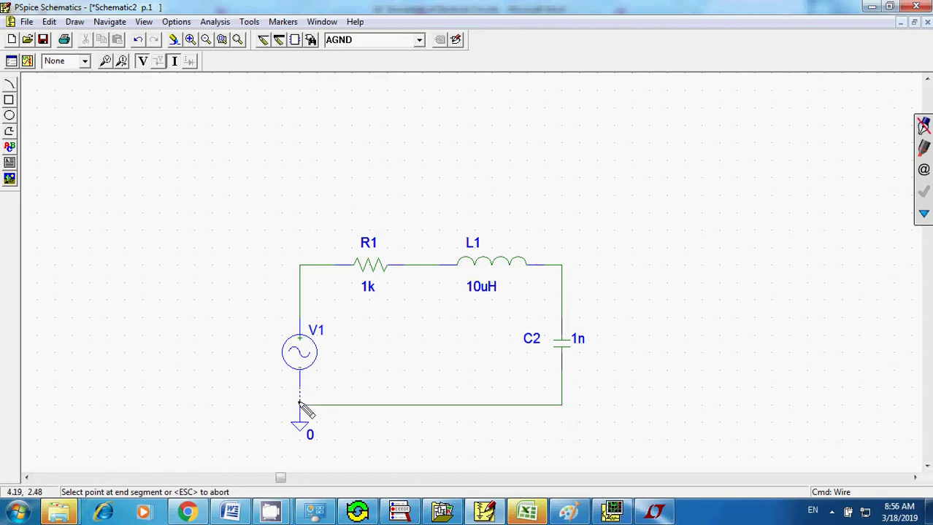
click(299, 404)
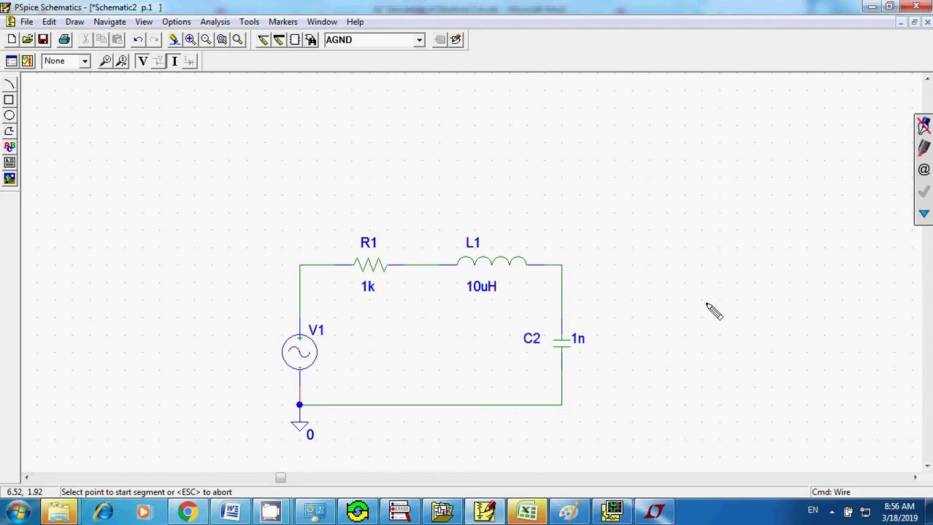
key(Escape)
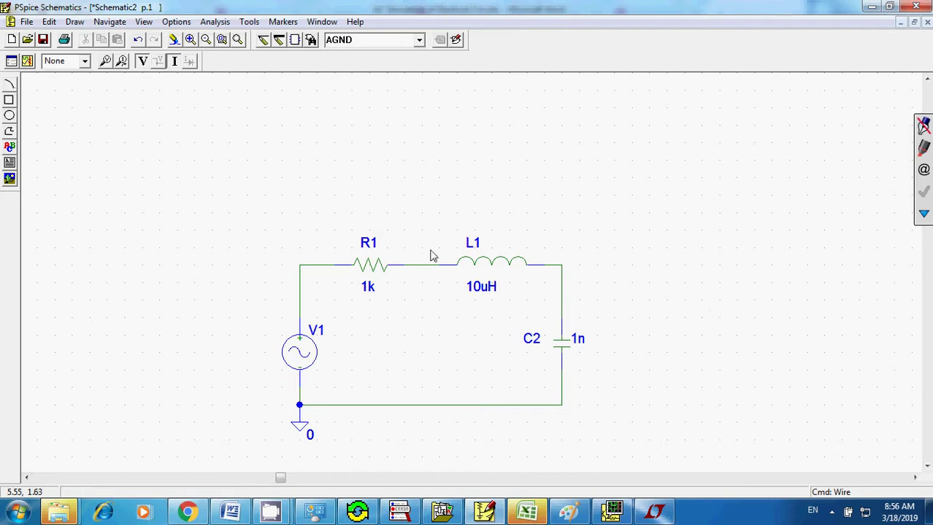
- Set the VALUE attribute of resistor R1 to 50
click(359, 267)
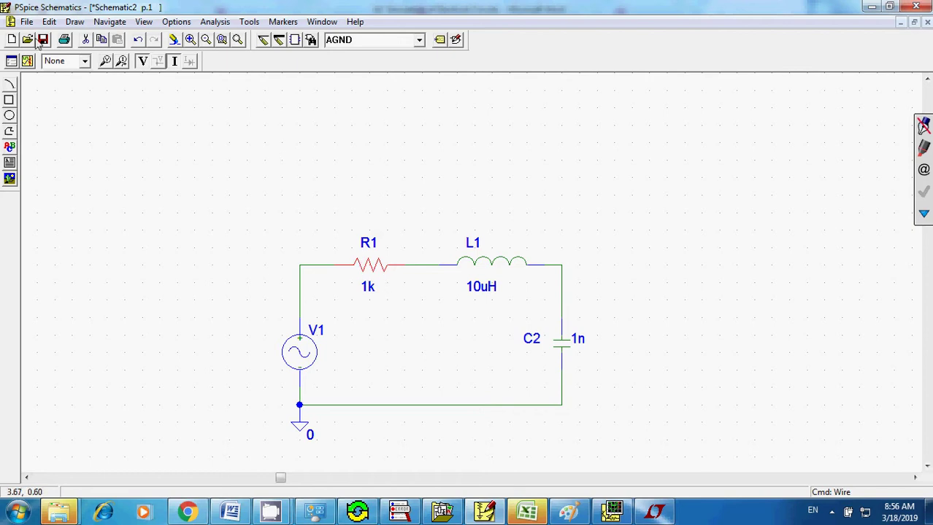
click(49, 22)
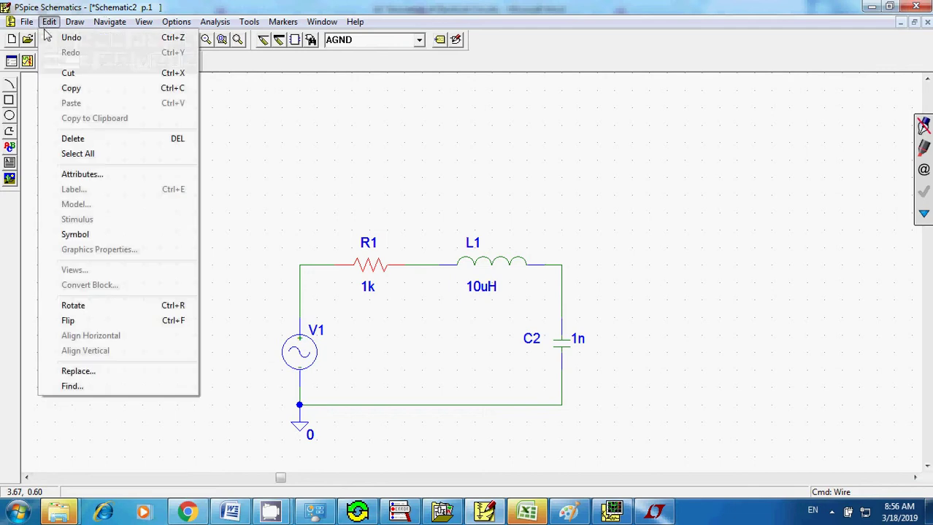
click(64, 175)
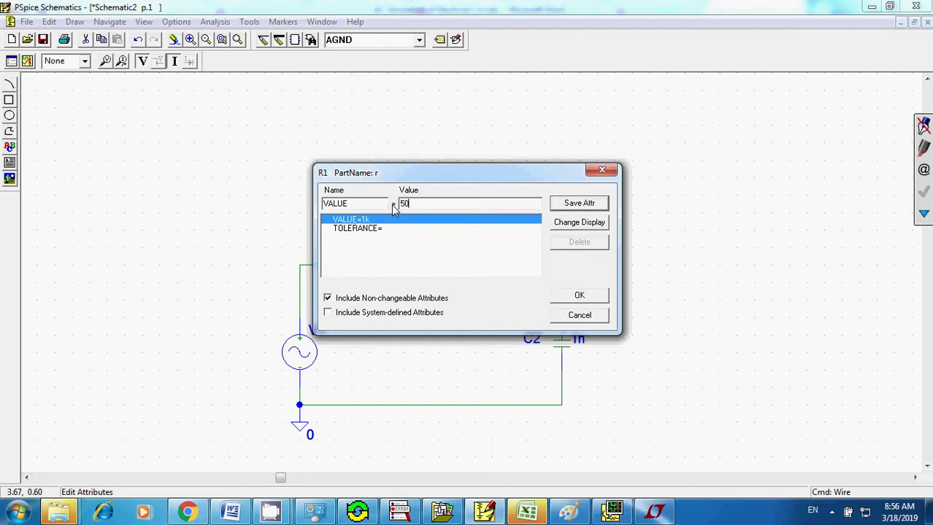
click(578, 203)
click(580, 296)
- Set the VALUE attribute of inductor L1 to 6.8u
click(495, 267)
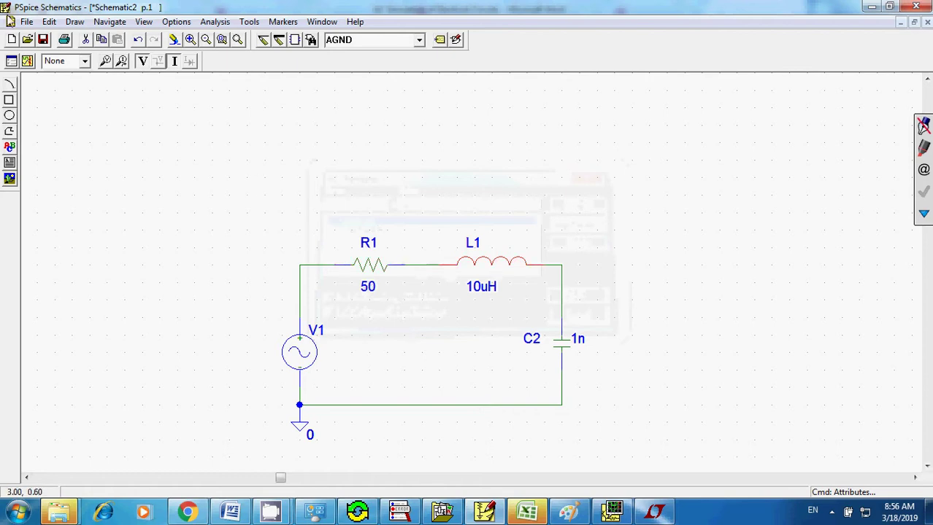
click(48, 23)
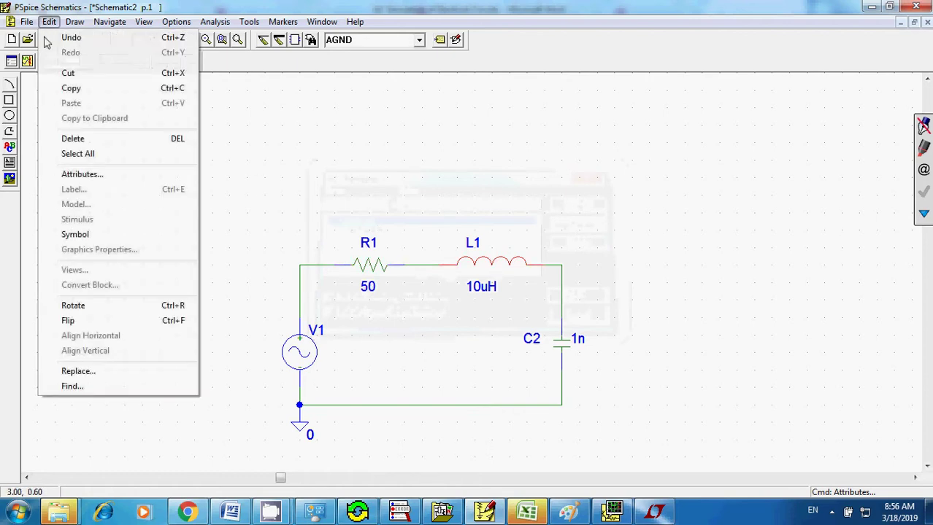
click(67, 175)
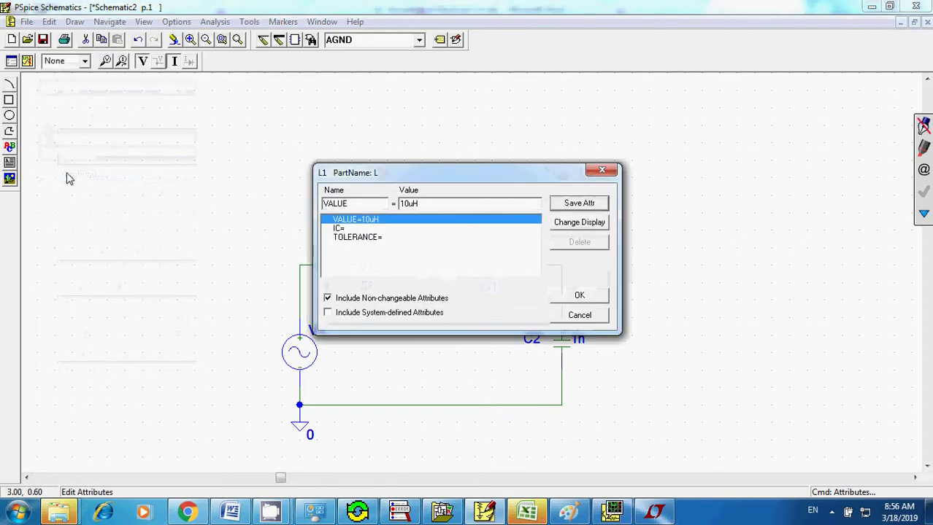
double_click(438, 203)
text(6.8u)
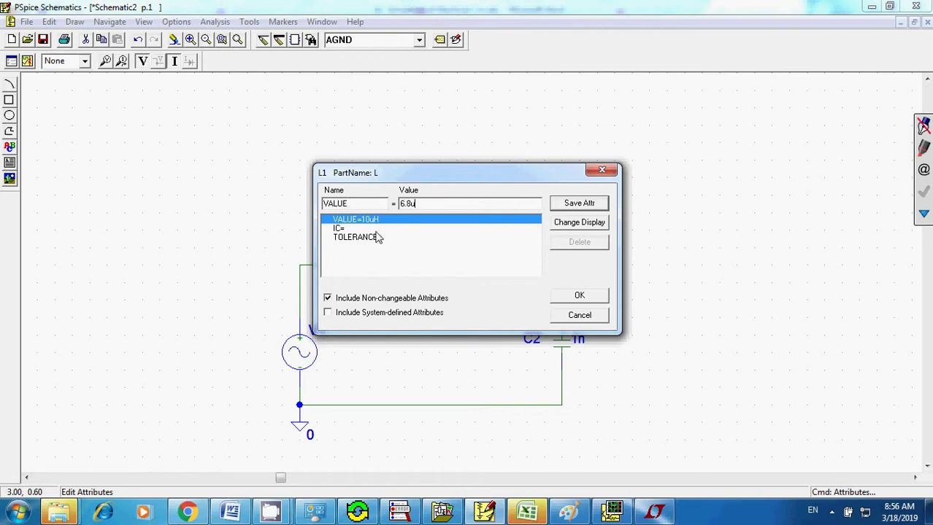
click(578, 204)
click(569, 299)
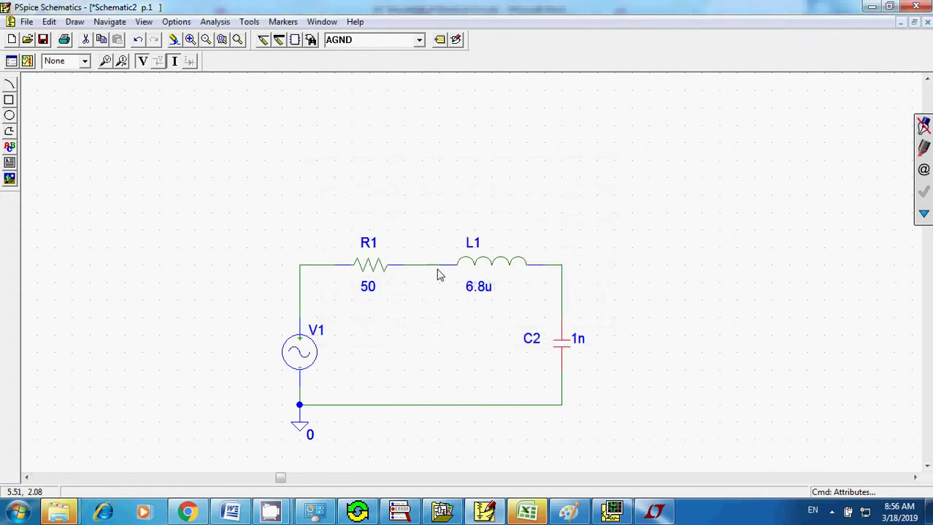
- Set the VALUE attribute of capacitor C2 to 220p and move its value label up and to the right, clear of the symbol
click(49, 22)
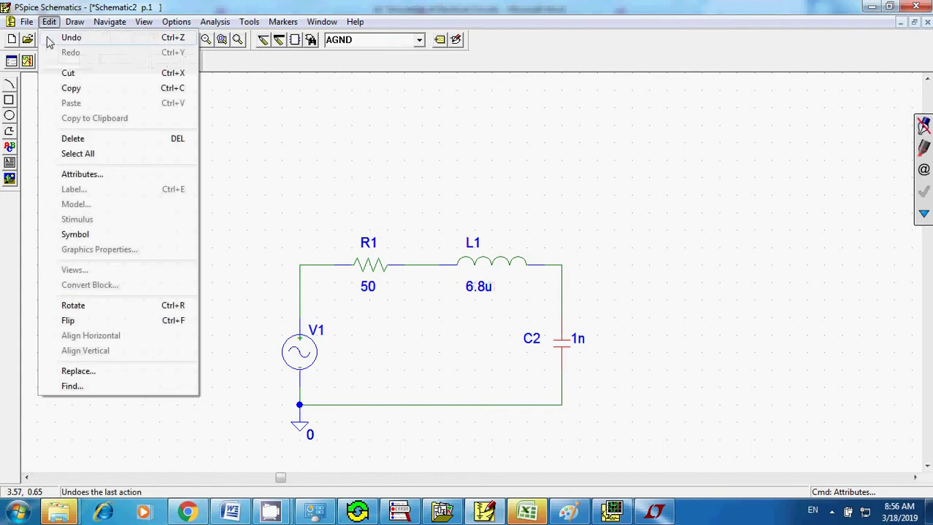
click(80, 174)
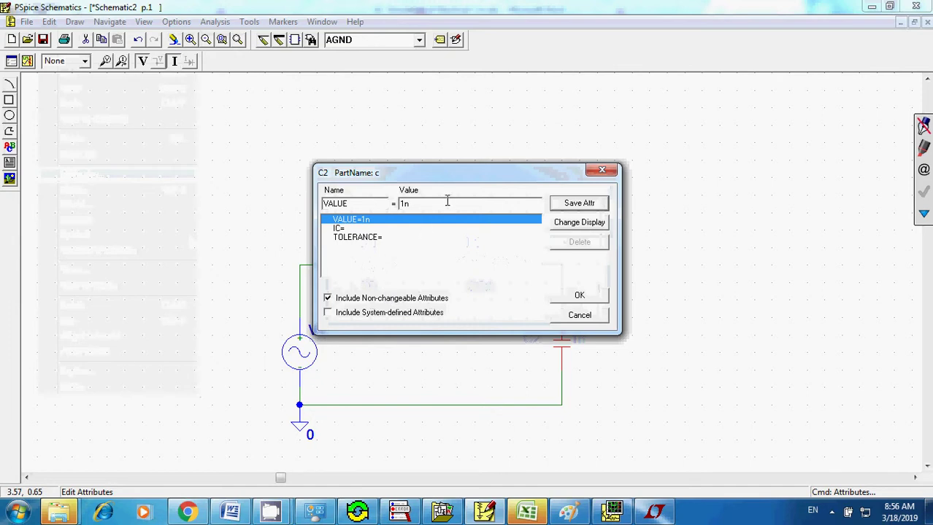
drag(448, 202, 392, 209)
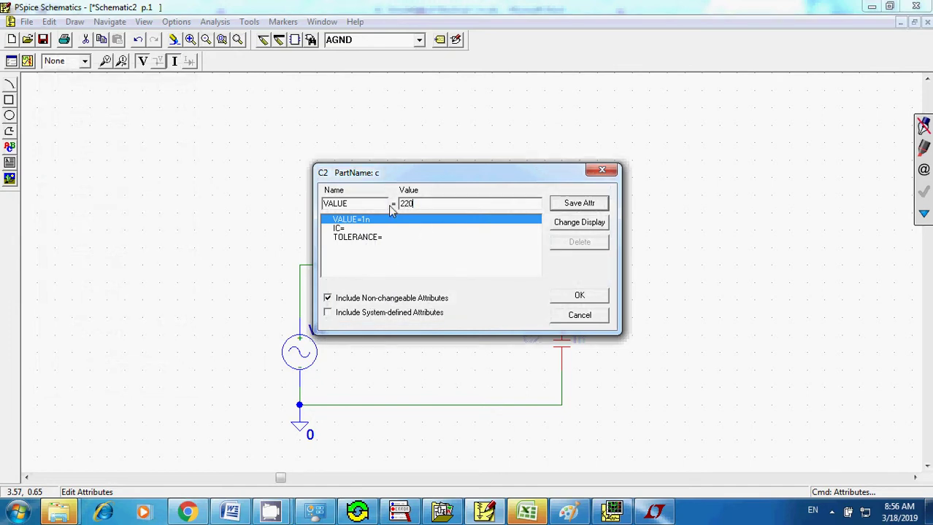
text(220p)
click(591, 208)
click(570, 298)
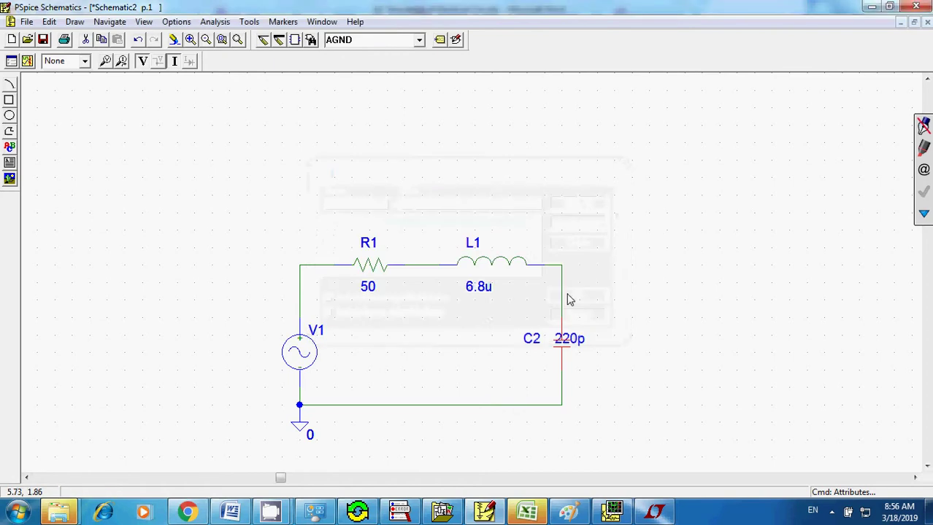
click(581, 342)
drag(582, 342, 600, 324)
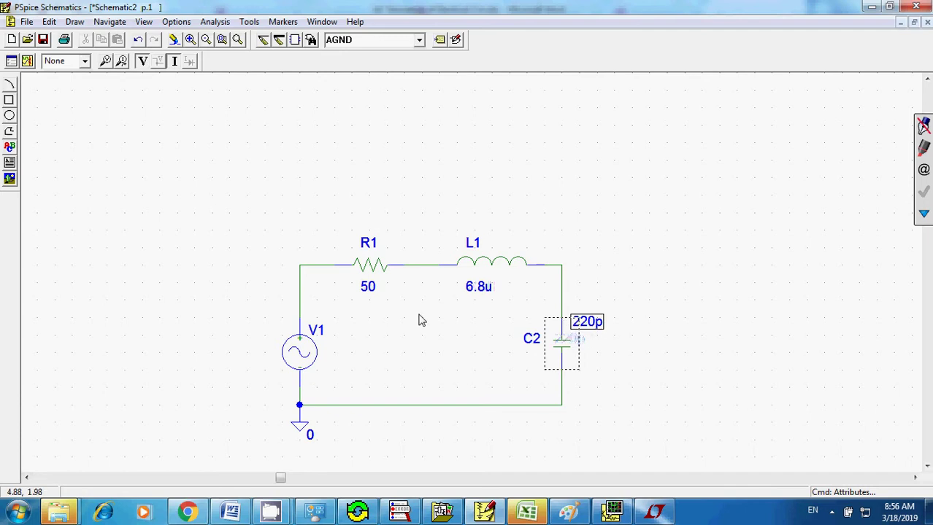
click(386, 332)
- Set the AC attribute of sine source V1 to 1
click(313, 355)
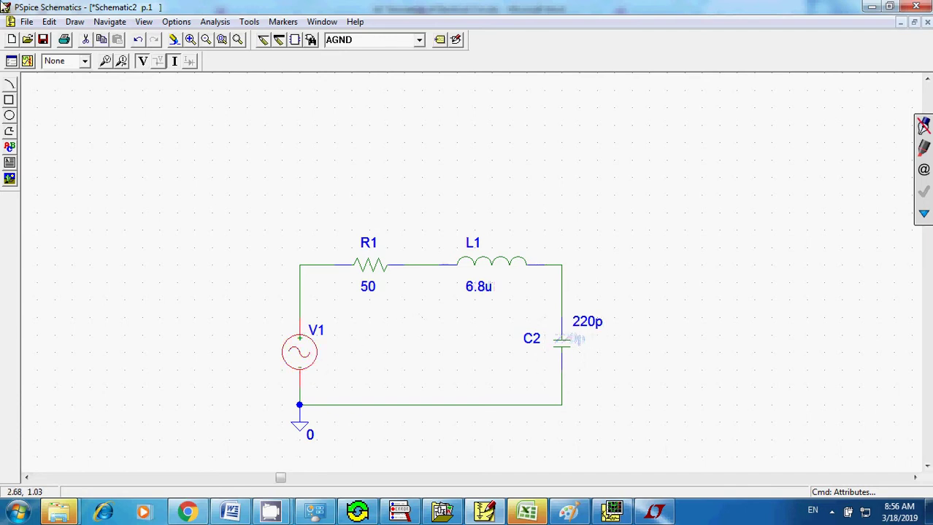
click(48, 22)
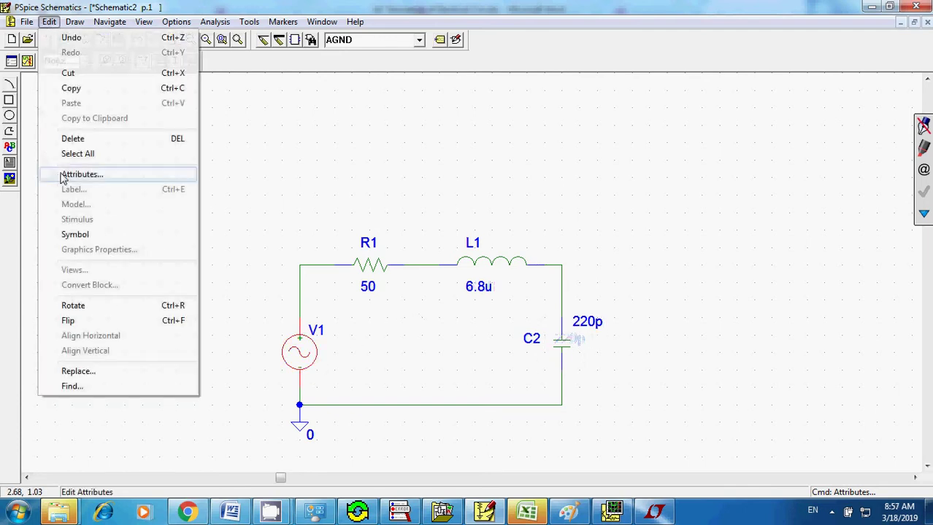
click(63, 176)
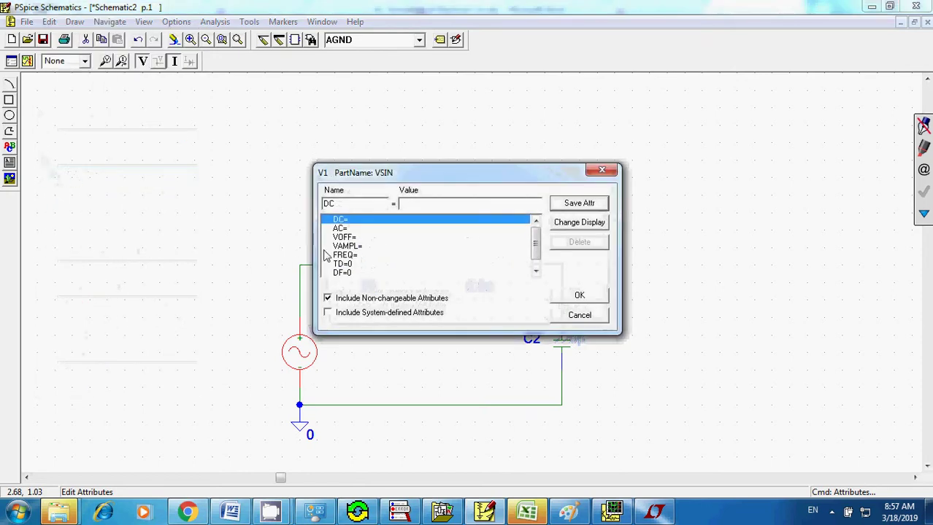
click(361, 230)
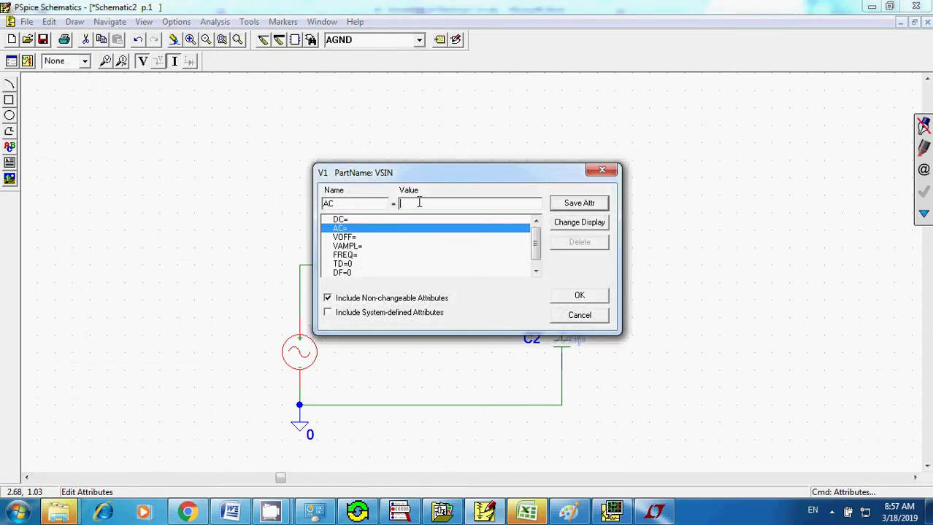
text(1)
click(576, 204)
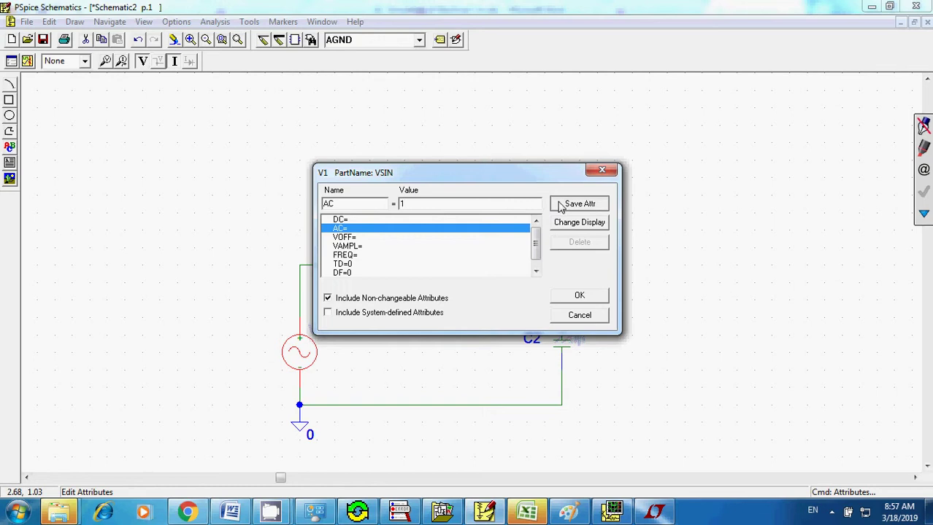
- Set V1's sine attributes to VOFF 0, VAMPL 1 and FREQ 100, and apply them
click(368, 238)
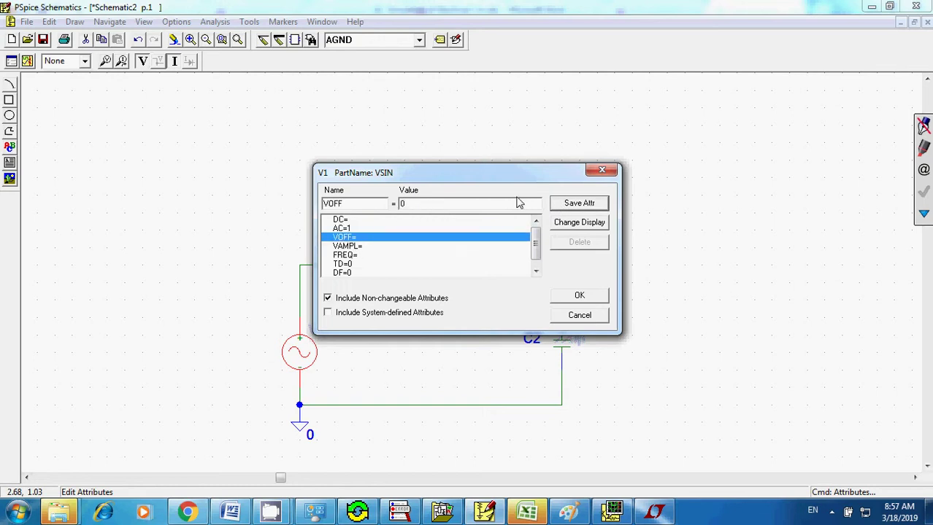
click(369, 246)
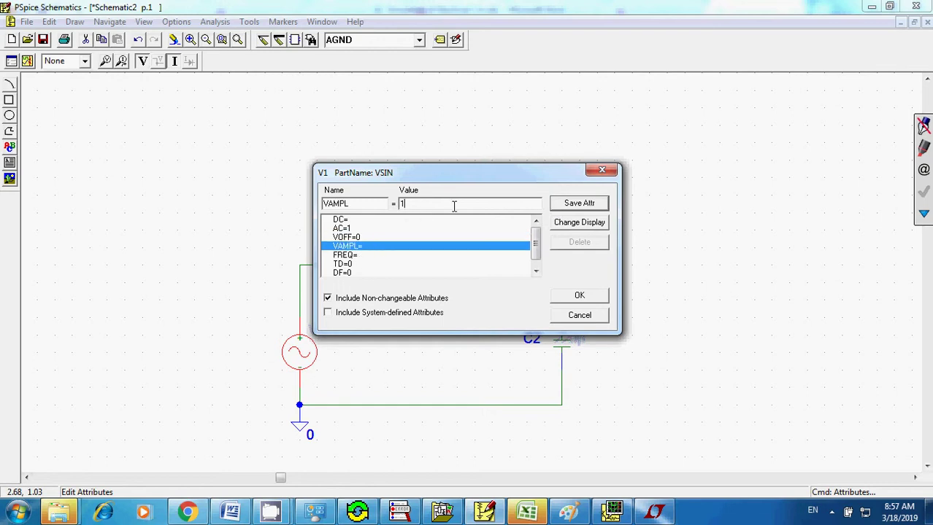
click(559, 208)
click(352, 255)
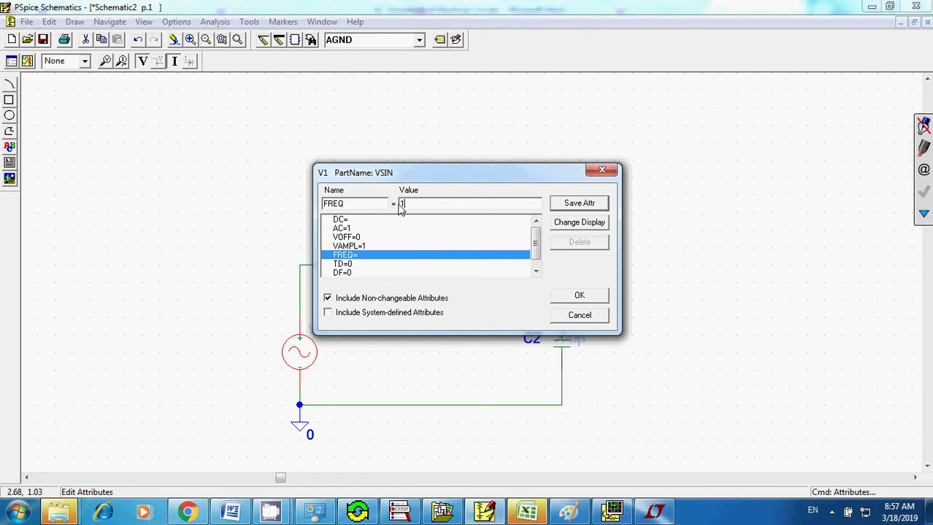
text(100)
click(584, 209)
click(577, 297)
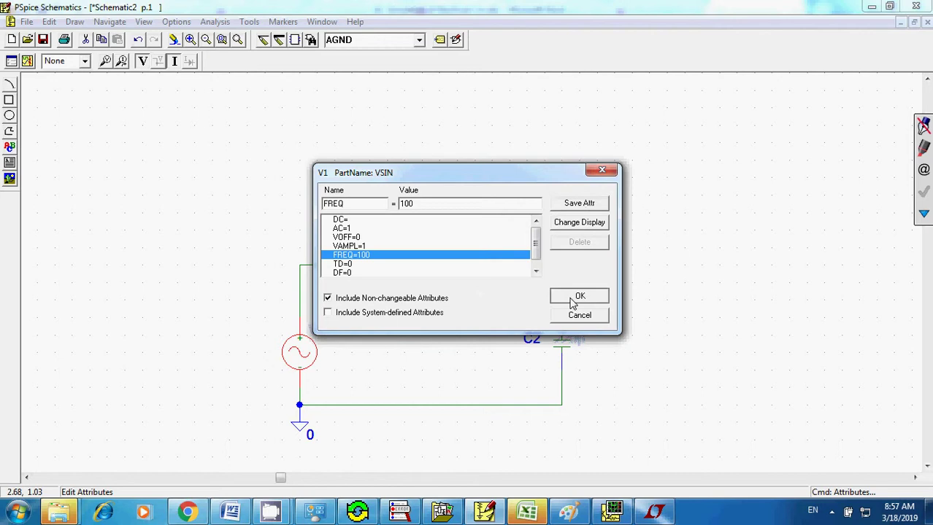
click(407, 183)
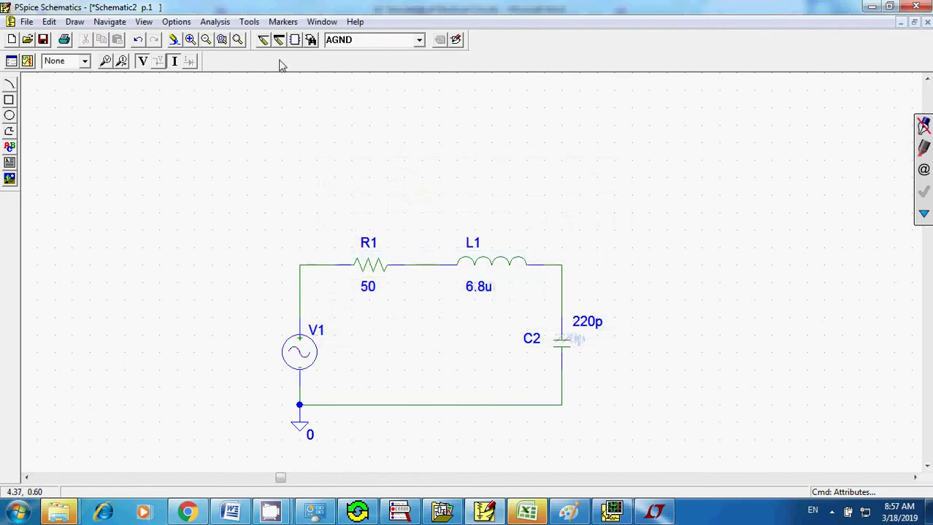
- Enable the AC Sweep analysis with sweep type Decade and an end frequency of 10MEG
click(189, 40)
click(207, 40)
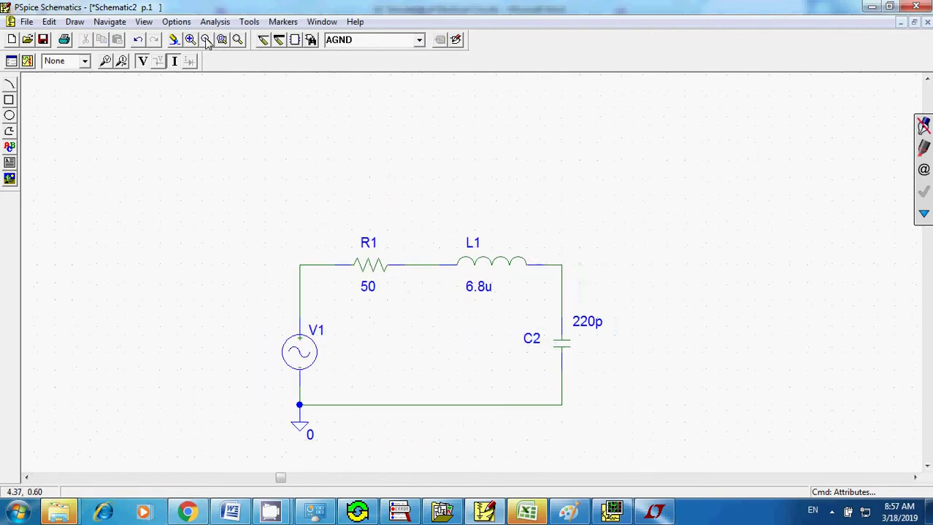
click(212, 22)
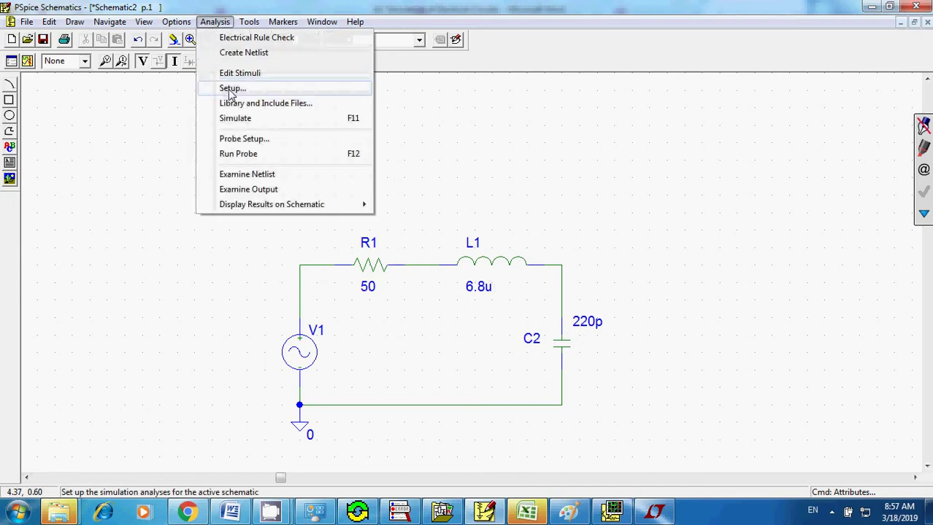
click(228, 90)
click(325, 210)
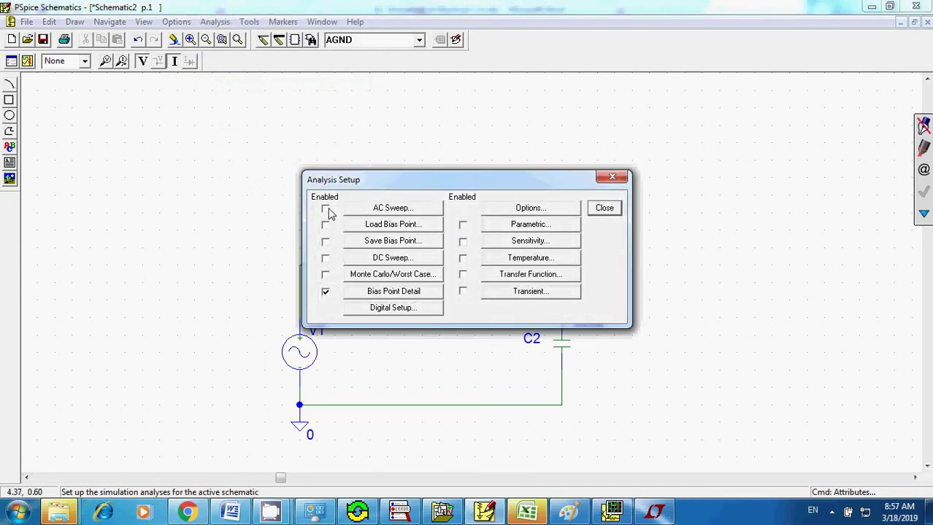
click(383, 213)
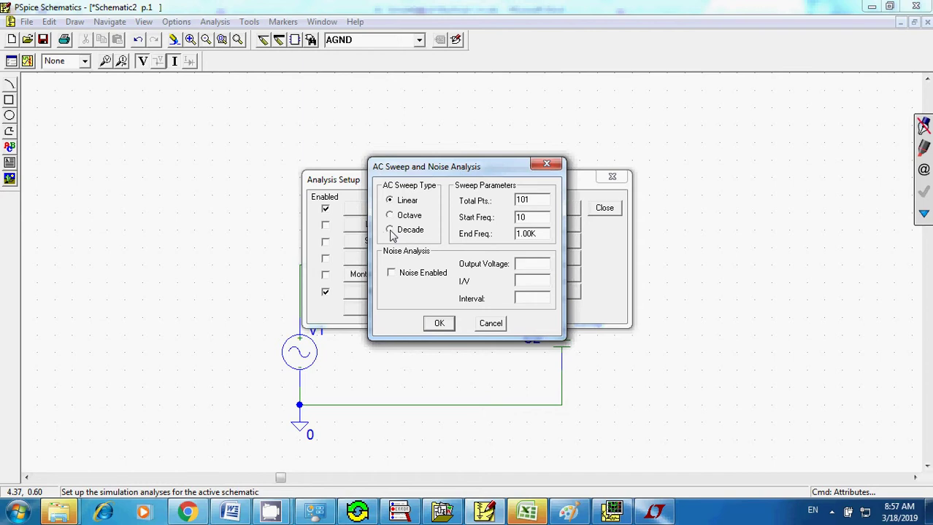
click(391, 230)
drag(540, 234, 503, 234)
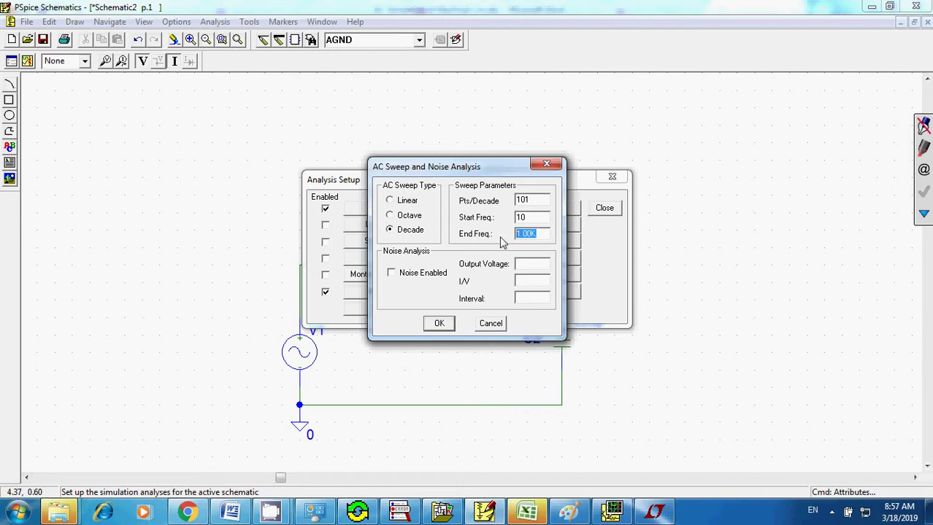
text(10MEG)
click(443, 328)
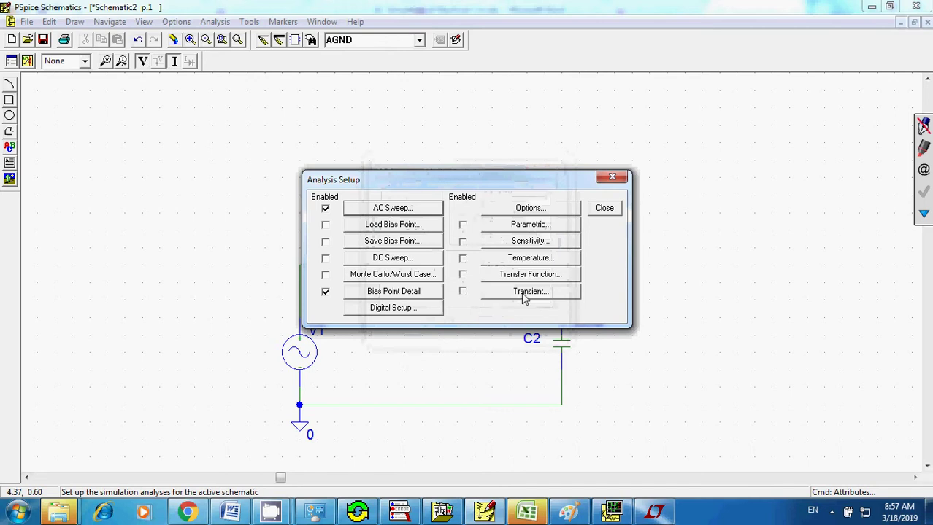
click(602, 211)
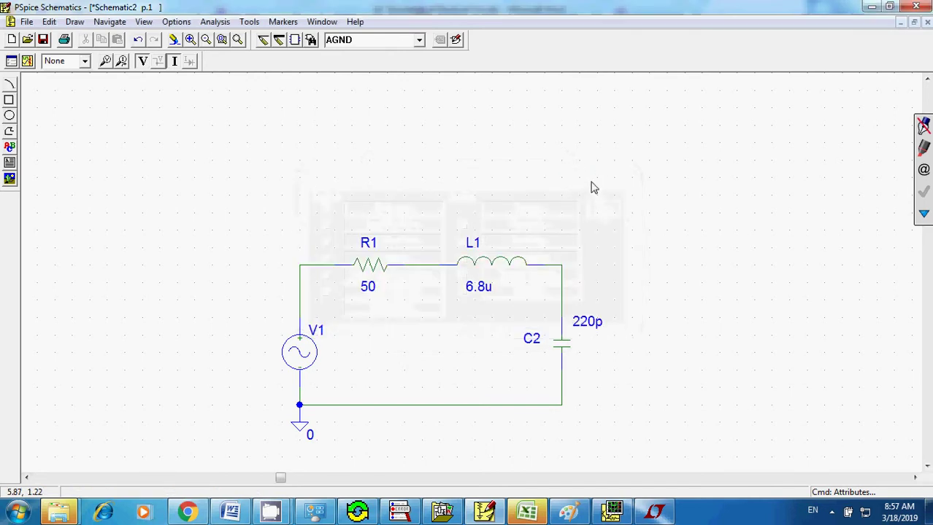
click(563, 274)
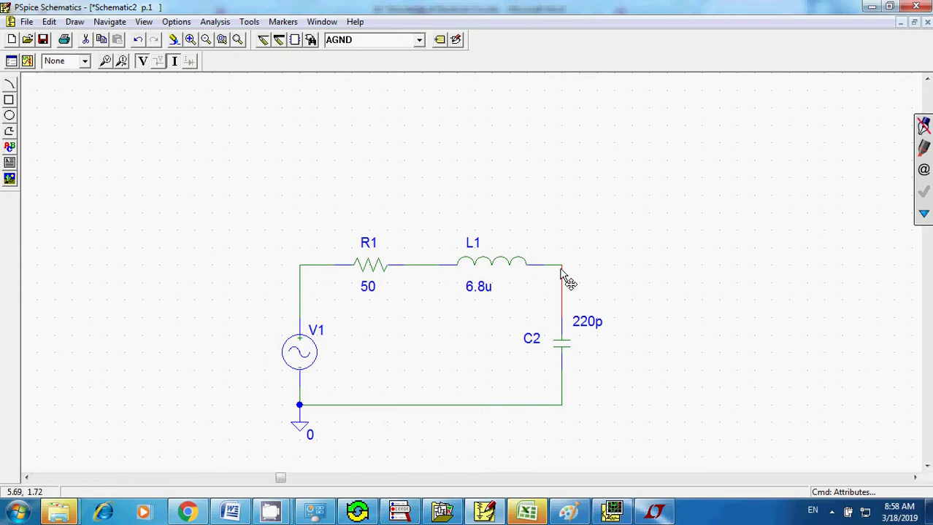
click(49, 21)
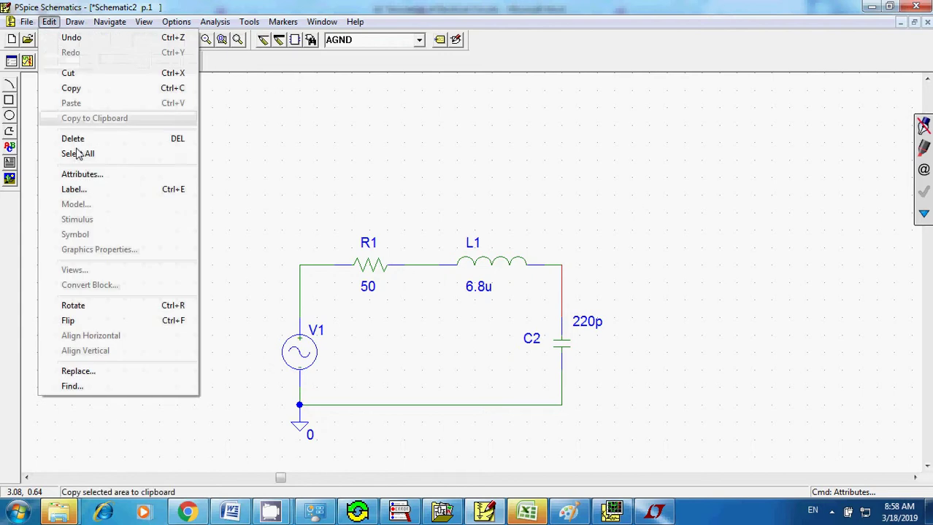
click(82, 175)
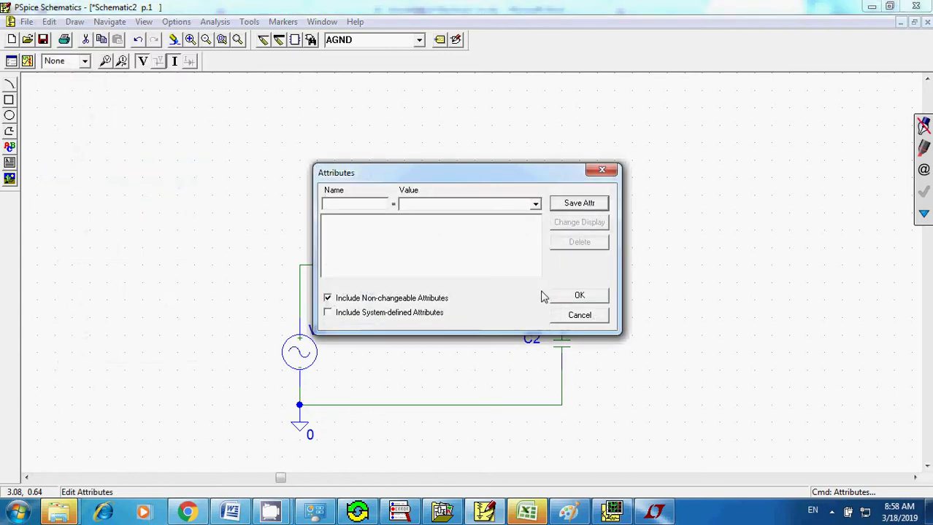
click(575, 317)
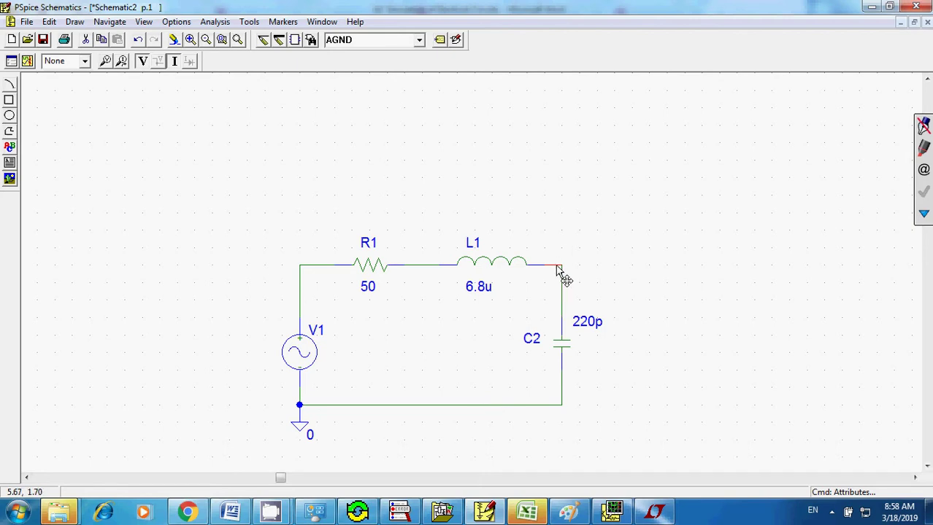
- Label the wire between inductor L1 and capacitor C2 as Vout
click(49, 22)
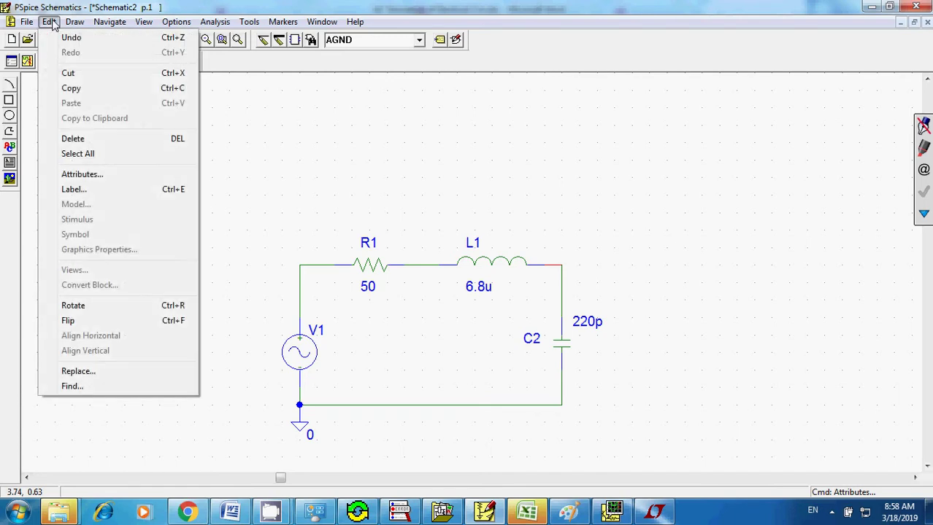
click(87, 192)
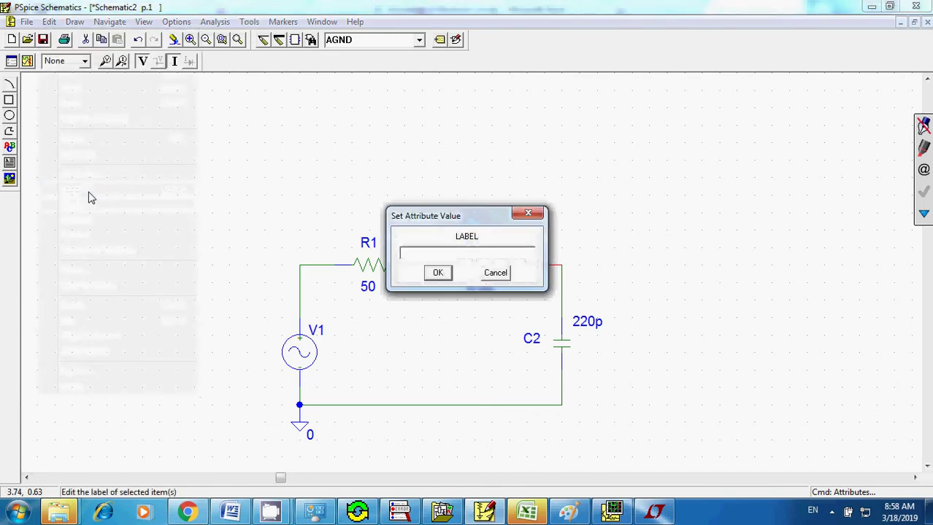
key(Return)
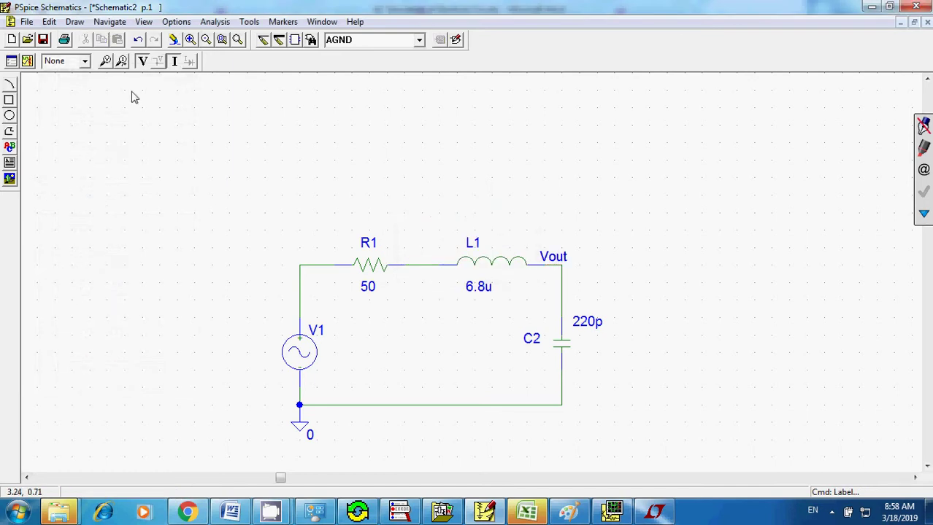
- Run the simulation, saving the schematic in the EL228 folder as Schematic2
click(206, 24)
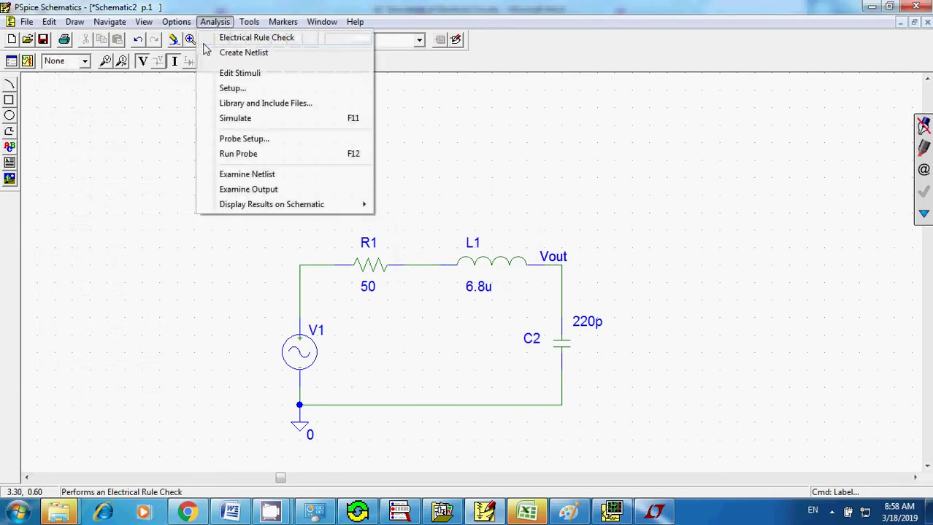
click(232, 120)
click(562, 285)
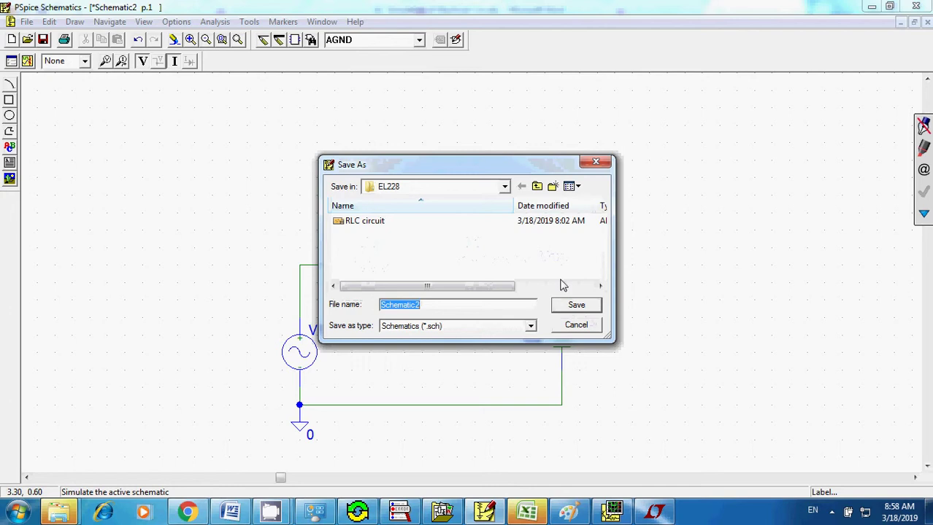
key(Return)
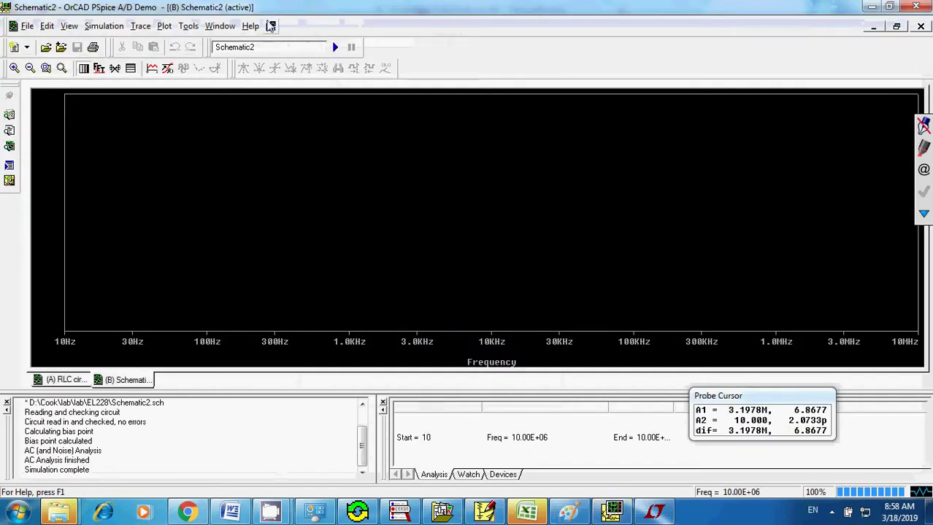
- Begin a new trace expression that divides V(Vout) inside the DB() function
click(152, 71)
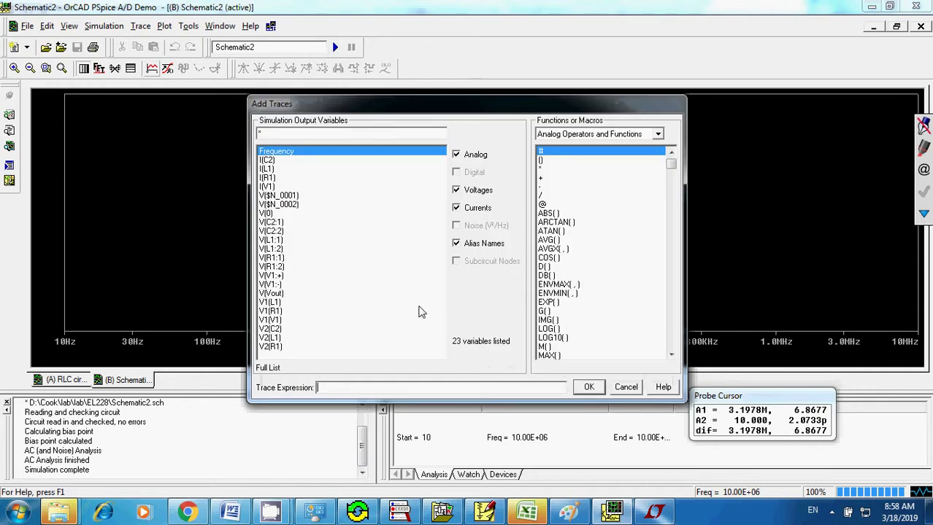
click(546, 277)
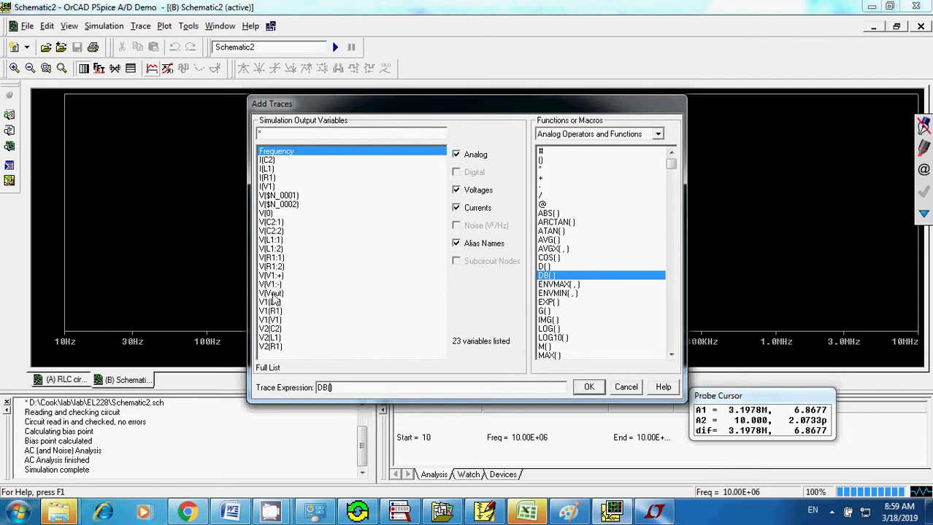
click(271, 294)
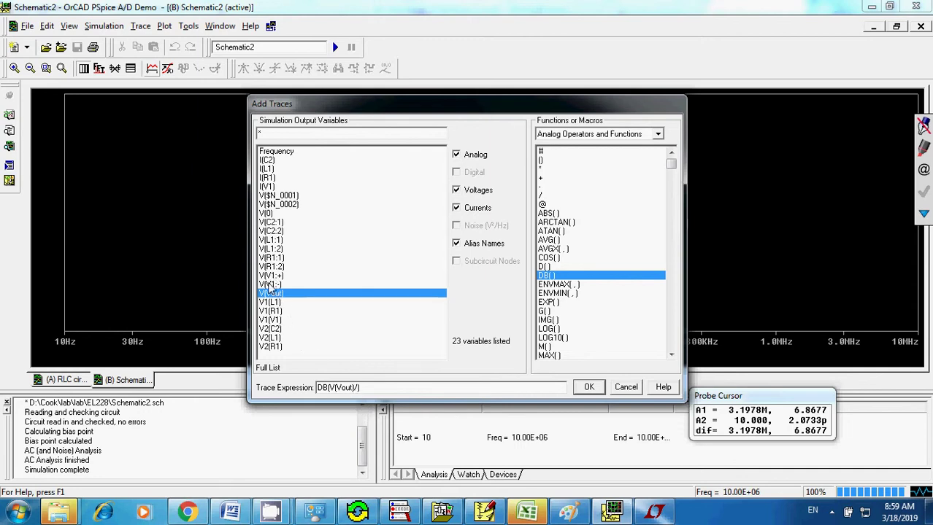
- Switch to PSpice Schematics and move the current label off source V1 to expose its positive terminal
click(481, 511)
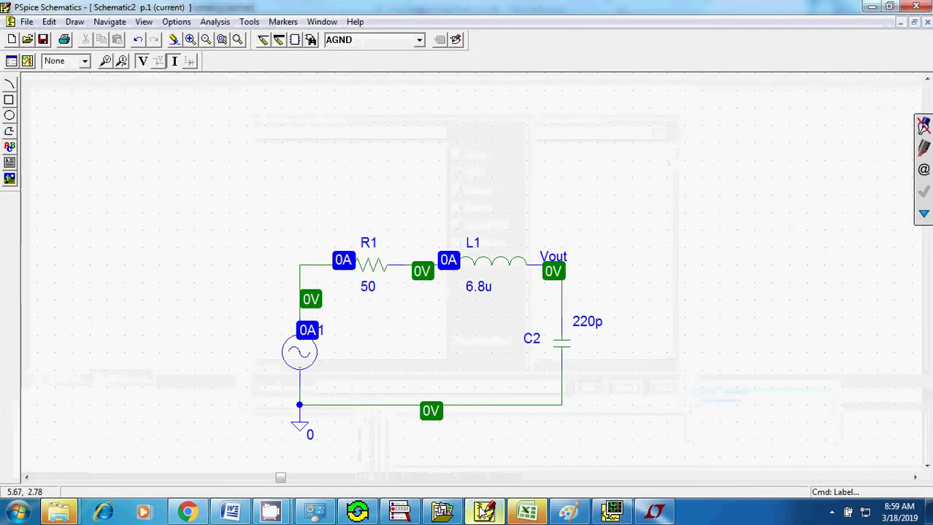
click(299, 337)
drag(273, 323, 275, 323)
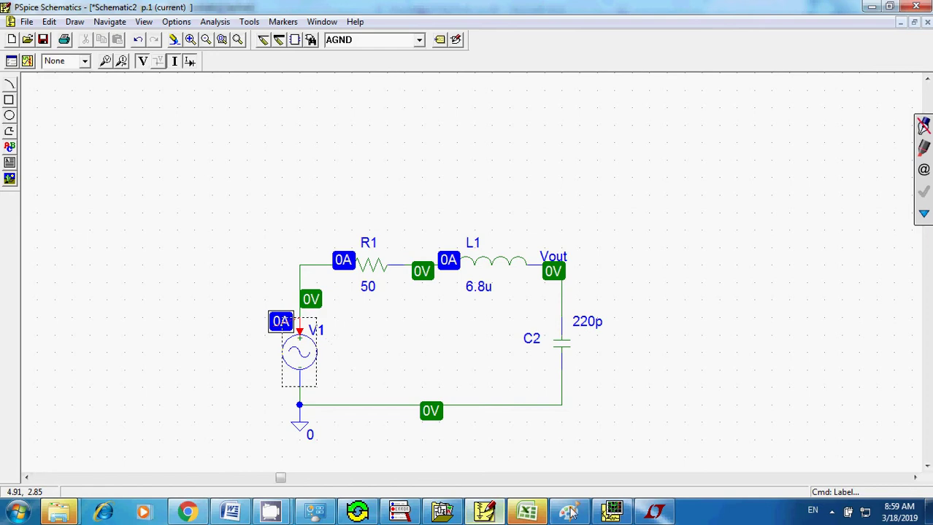
- Return to PSpice A/D, complete the trace expression as DB(V(Vout)/V(V1:+)) and plot it
mouse_move(611, 511)
click(595, 461)
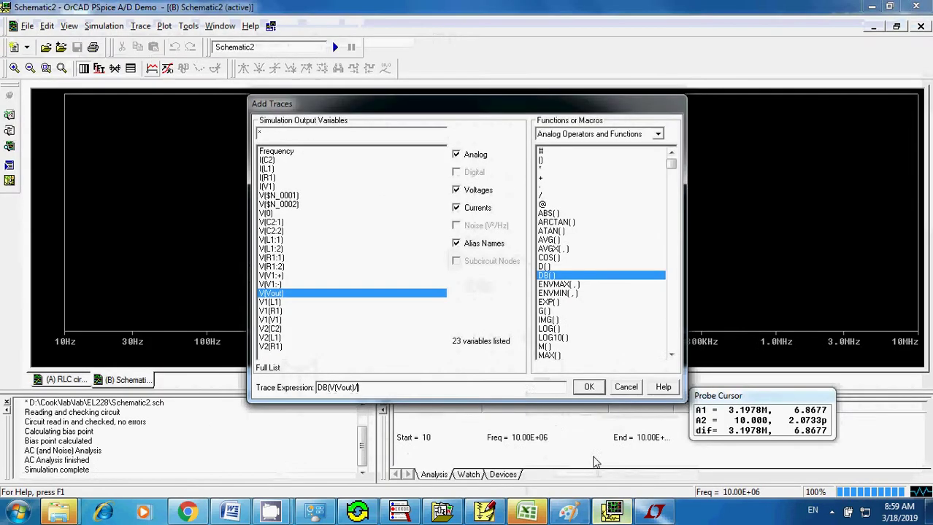
click(269, 276)
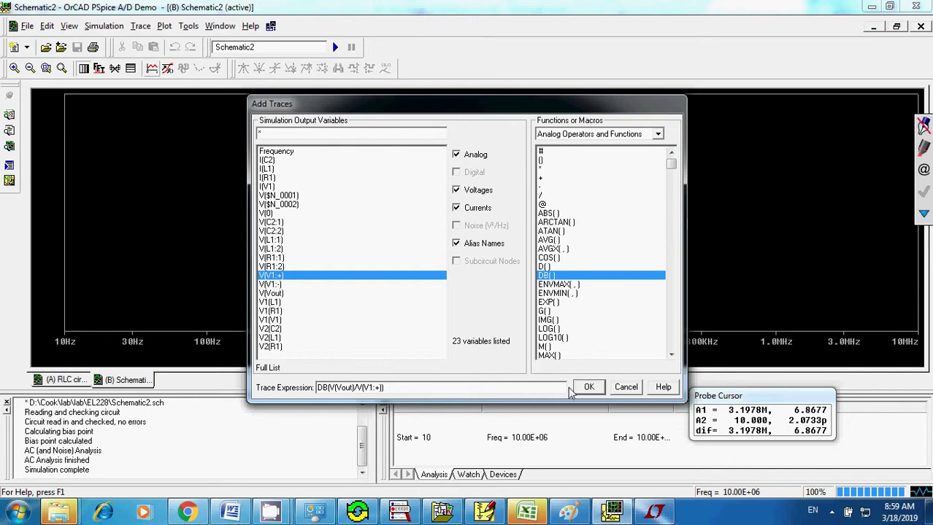
click(588, 388)
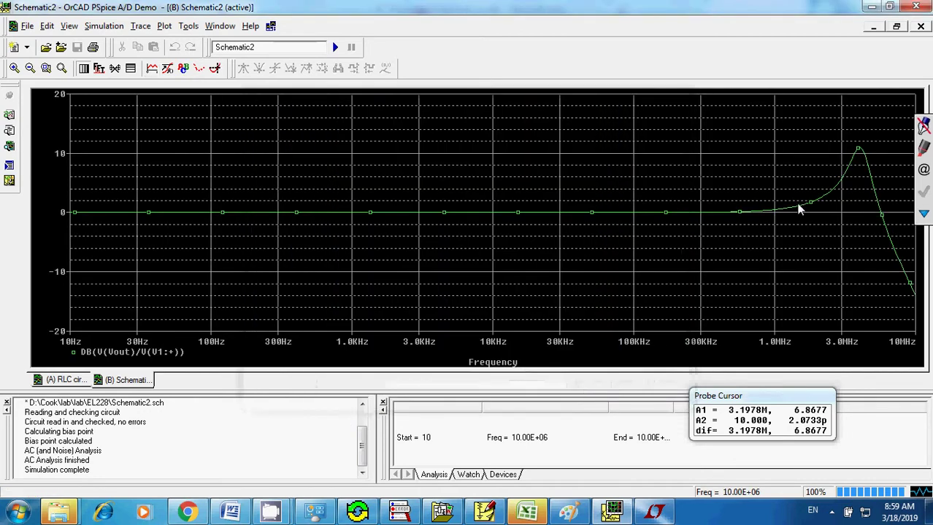
- Thicken the plotted DB(V(Vout)/V(V1:+)) trace, using the sixth line width option
right_click(788, 212)
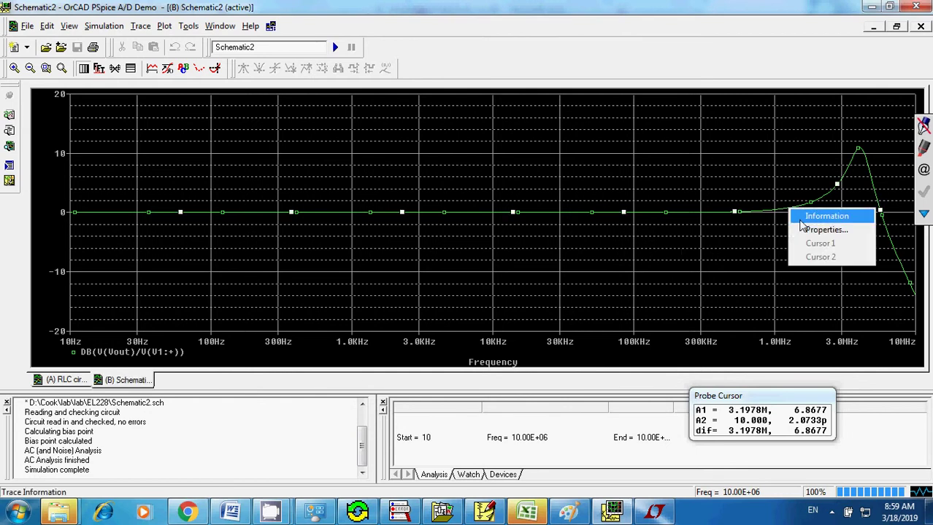
click(803, 228)
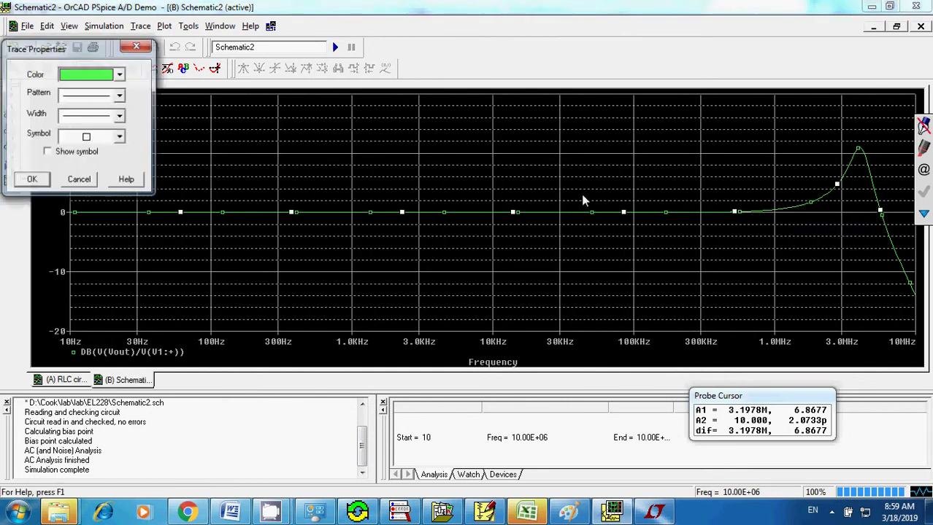
click(119, 116)
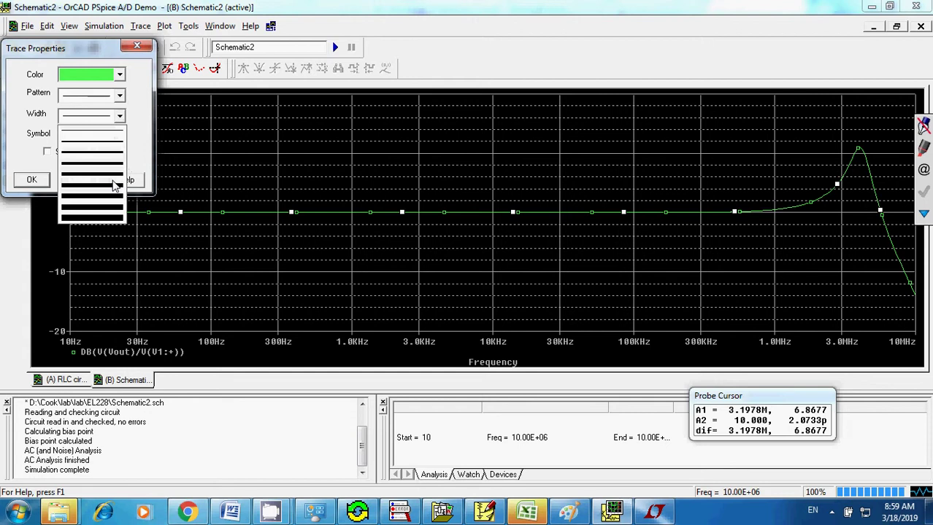
click(115, 187)
click(46, 181)
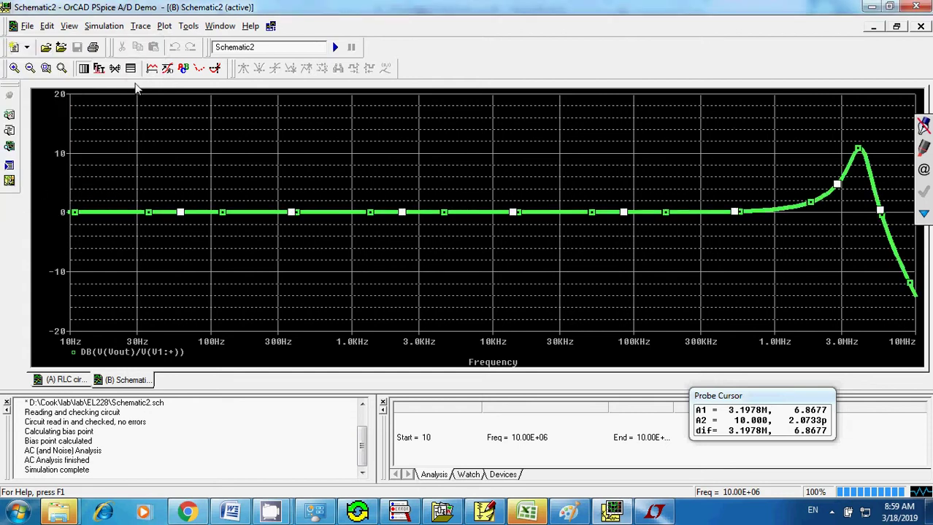
- Turn on the probe cursor and measure the resonance peak and a point on its lower-frequency slope
click(215, 73)
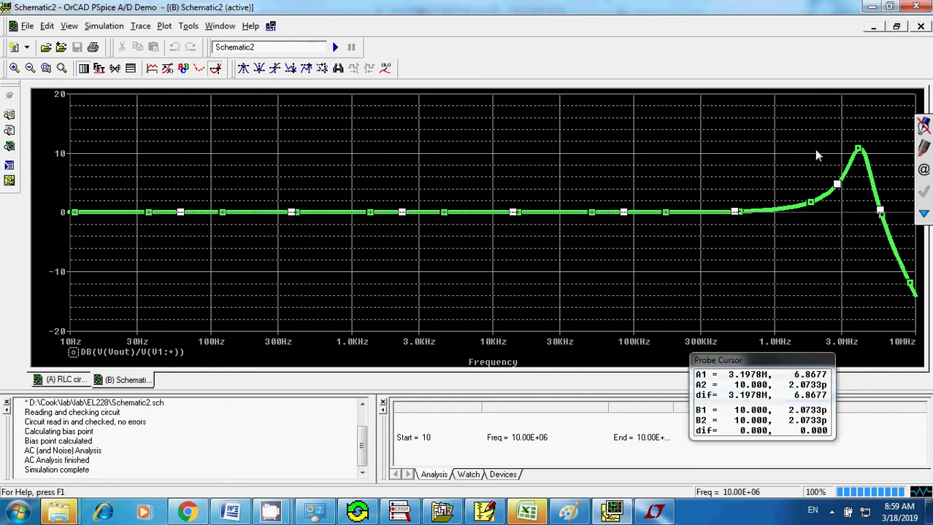
click(859, 149)
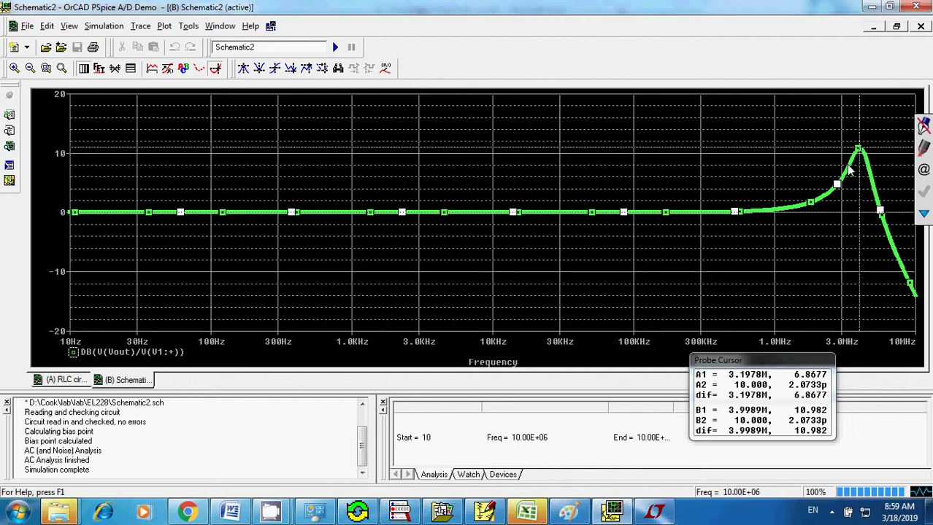
click(847, 167)
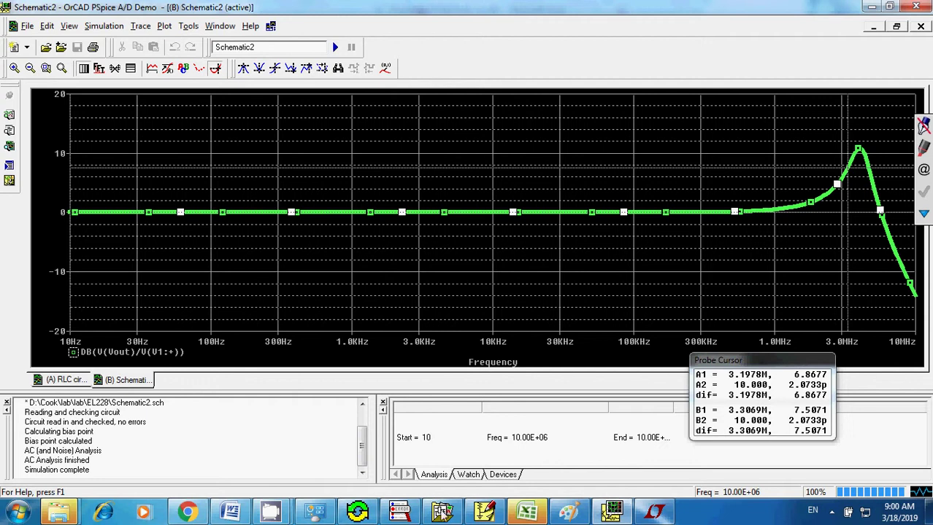
- Switch to the Word document and review the Vout derivation and the reference frequency response plot
click(244, 513)
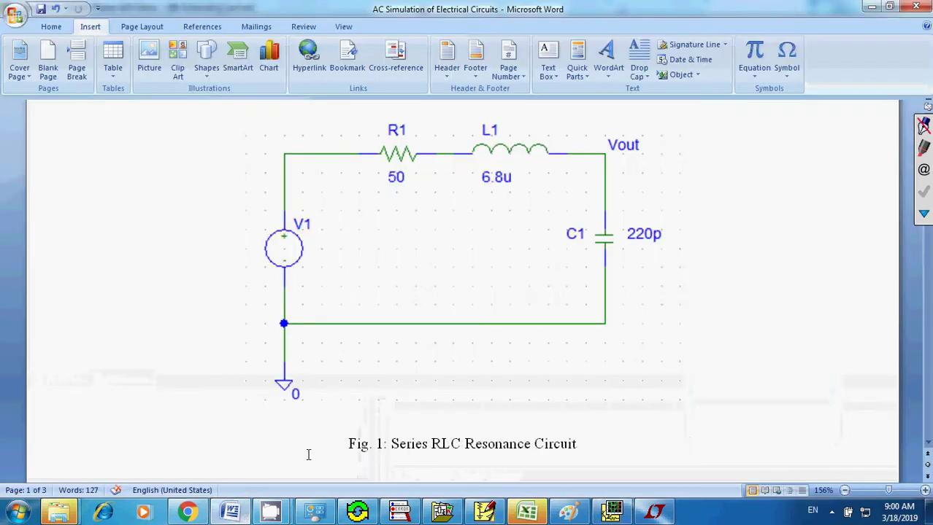
scroll(695, 262, down, 3)
scroll(695, 262, down, 7)
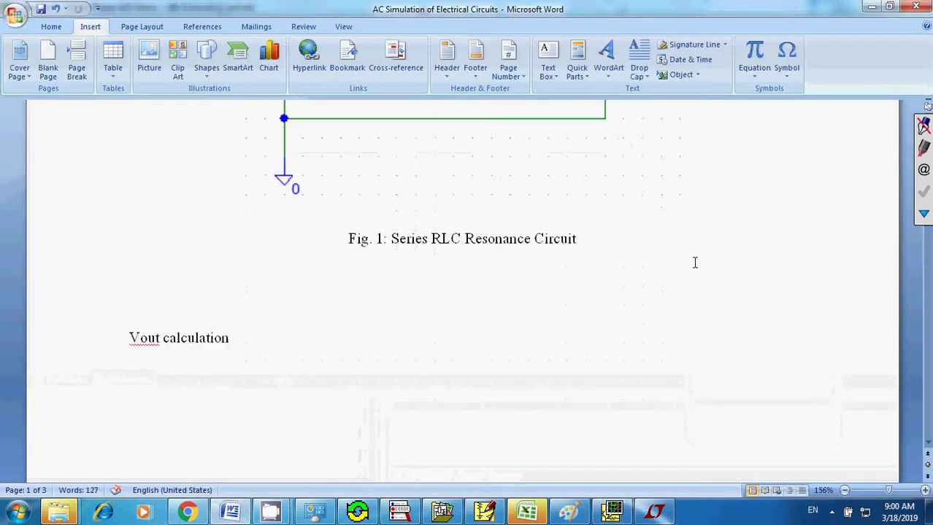
scroll(700, 210, up, 1)
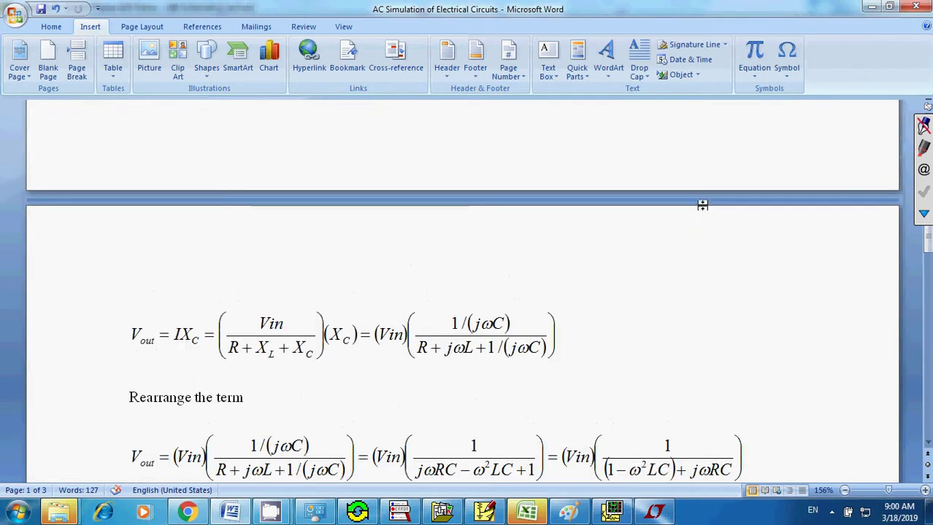
scroll(701, 206, down, 6)
scroll(669, 118, up, 4)
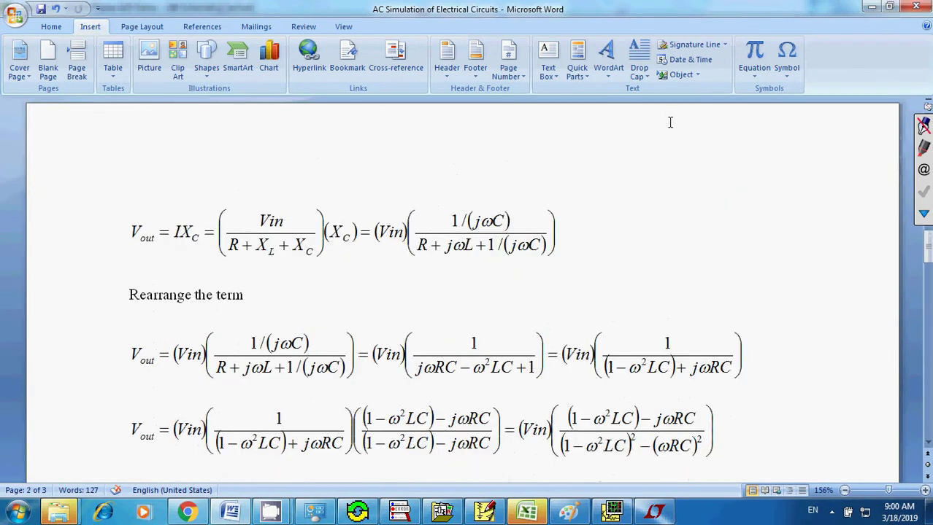
scroll(670, 128, down, 6)
scroll(37, 354, down, 6)
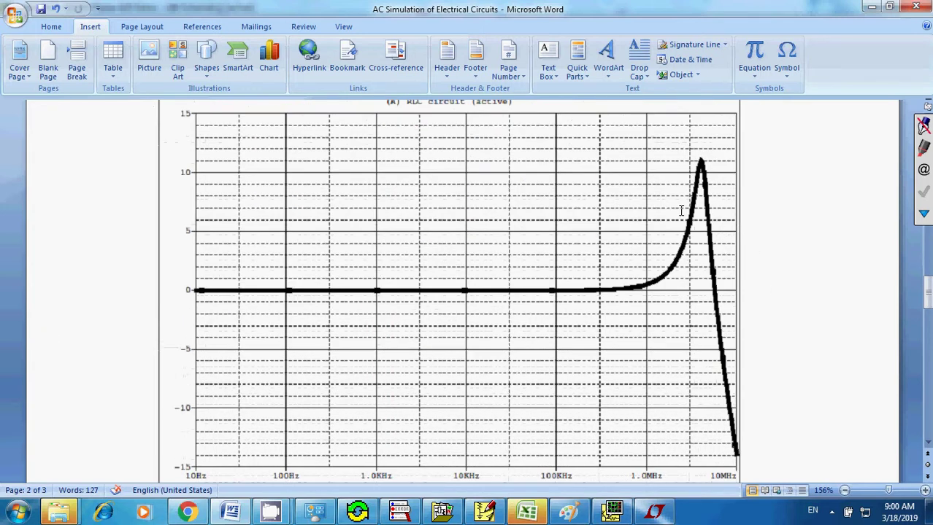
scroll(680, 212, down, 1)
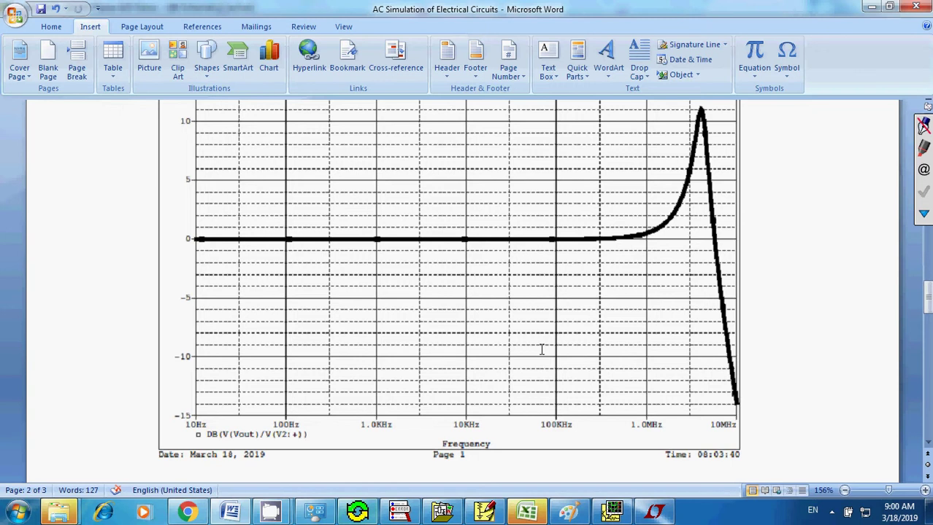
- Review the high and low cutoff frequency, bandwidth and Q-factor formulas on the document's last page
scroll(541, 350, down, 14)
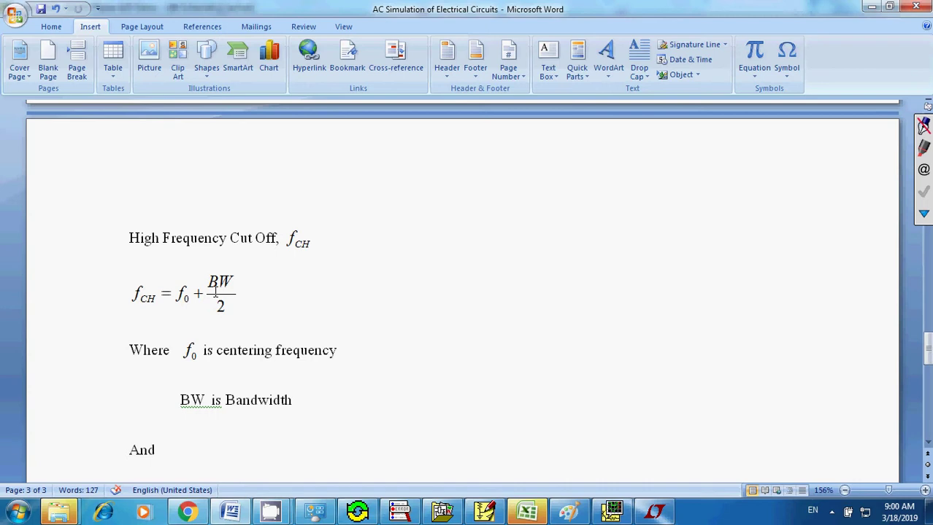
scroll(211, 307, down, 3)
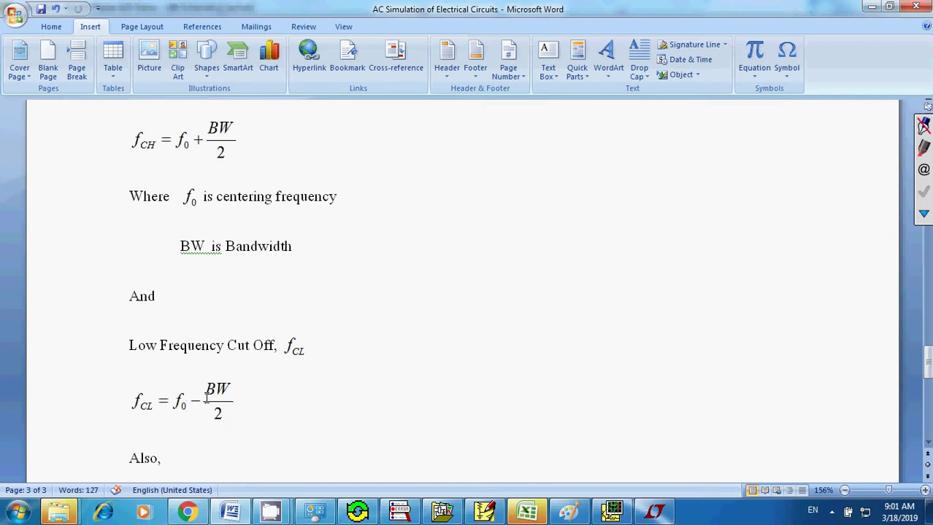
scroll(206, 397, down, 3)
scroll(207, 396, down, 2)
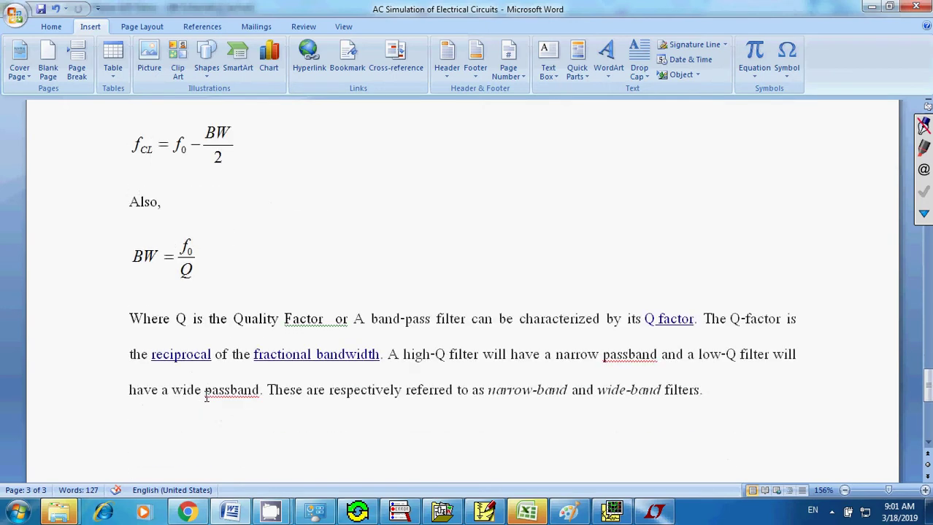
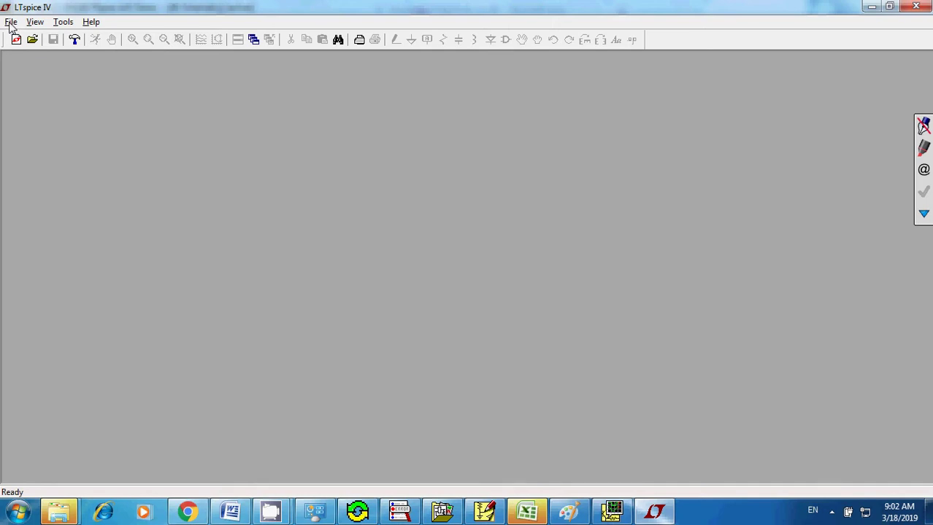
- Create a new schematic in LTspice and place a ground symbol in its lower-left area
click(11, 22)
click(25, 35)
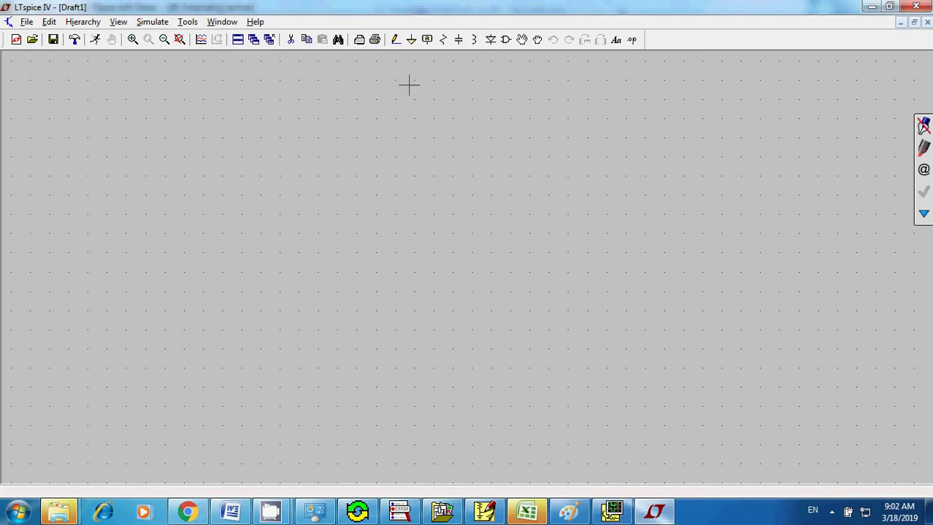
click(411, 40)
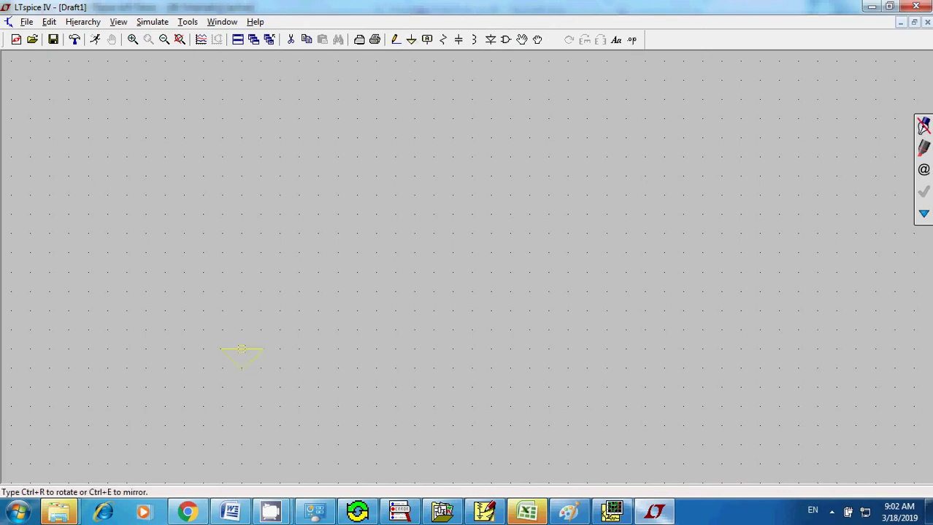
click(241, 350)
key(Escape)
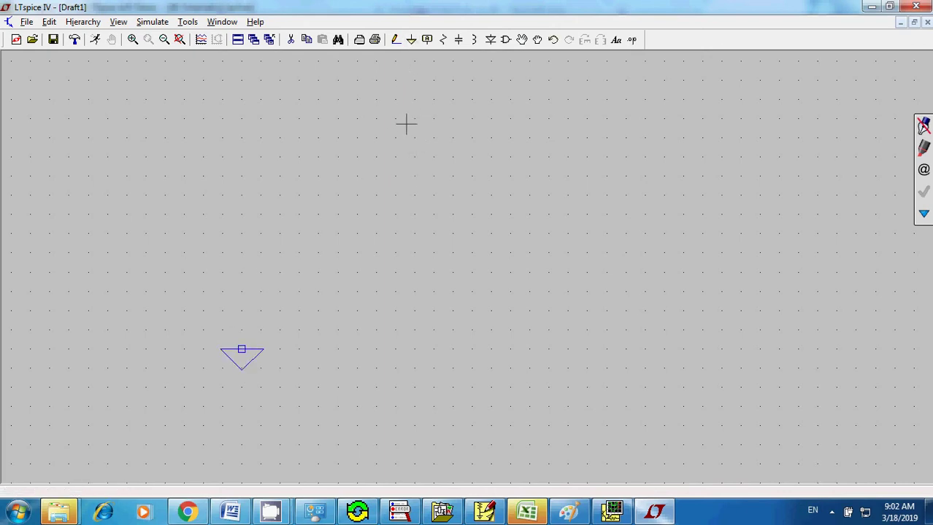
- Place a resistor rotated to horizontal above and to the right of the ground symbol
click(443, 39)
key(ctrl+r)
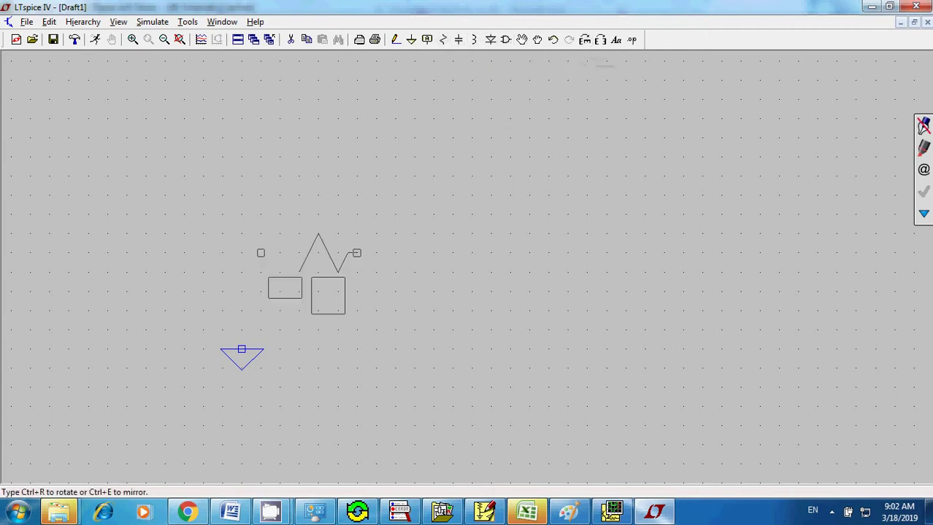
click(325, 232)
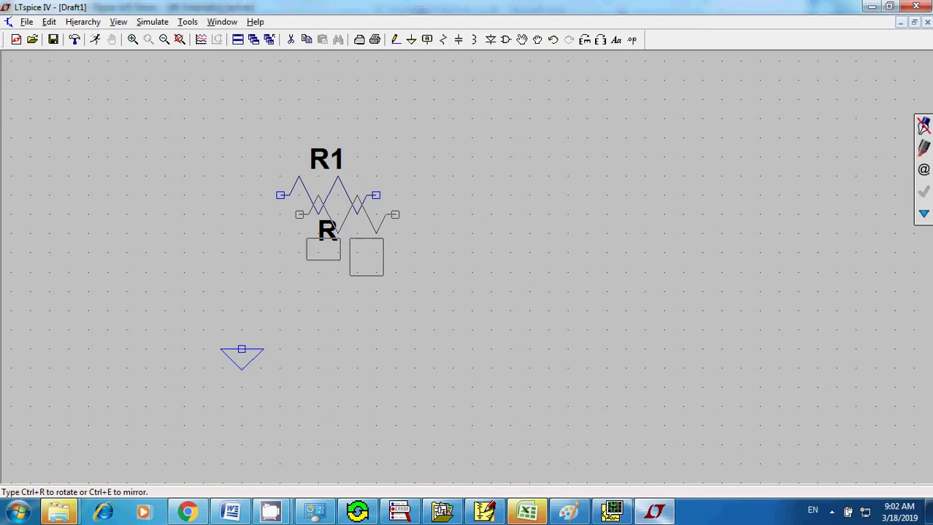
key(Escape)
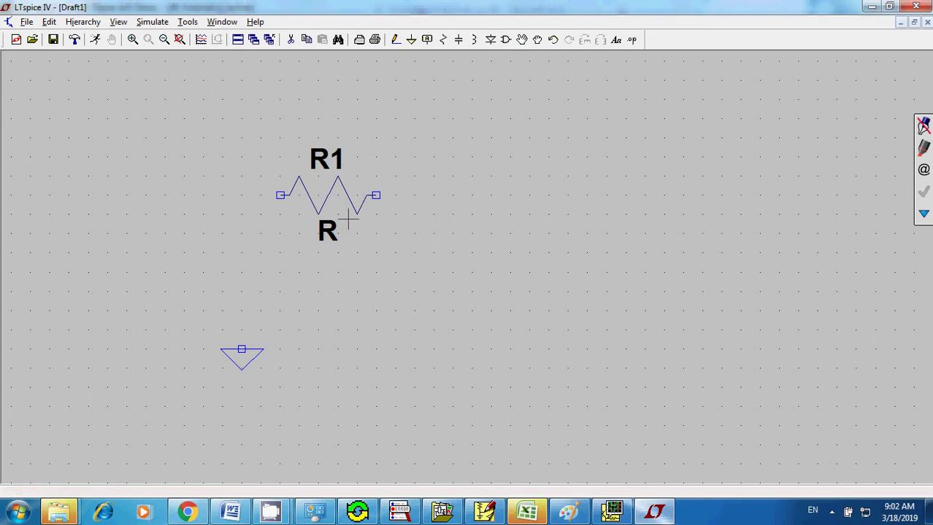
- Place a vertical capacitor to the lower right of the resistor and a horizontal inductor in line with the resistor
click(462, 43)
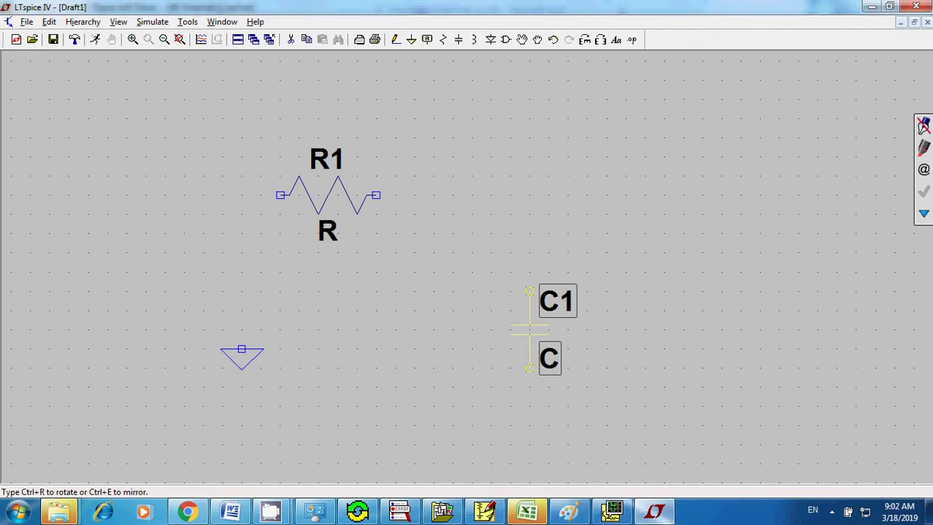
click(529, 329)
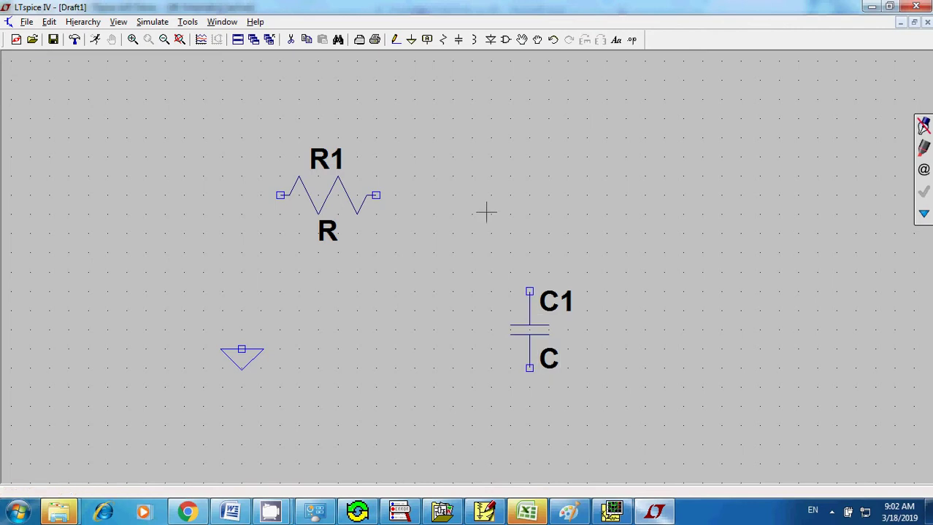
click(474, 40)
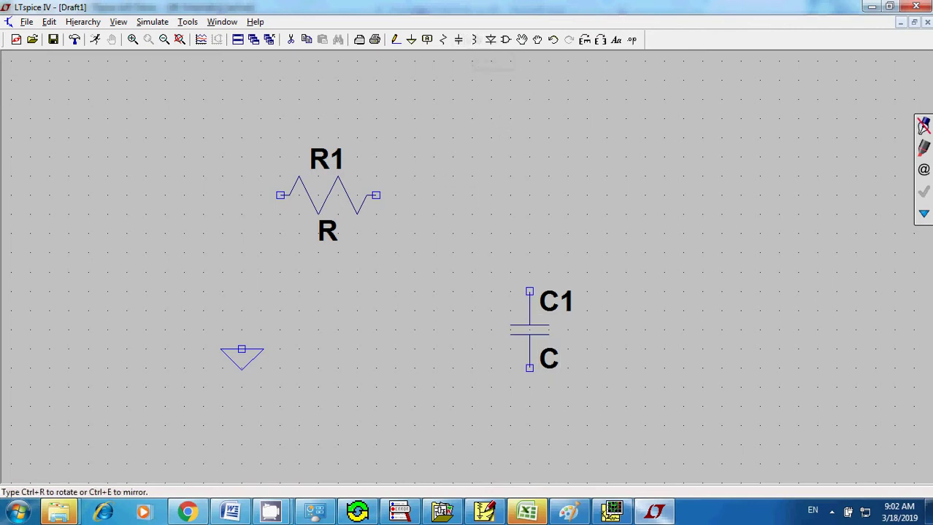
click(584, 39)
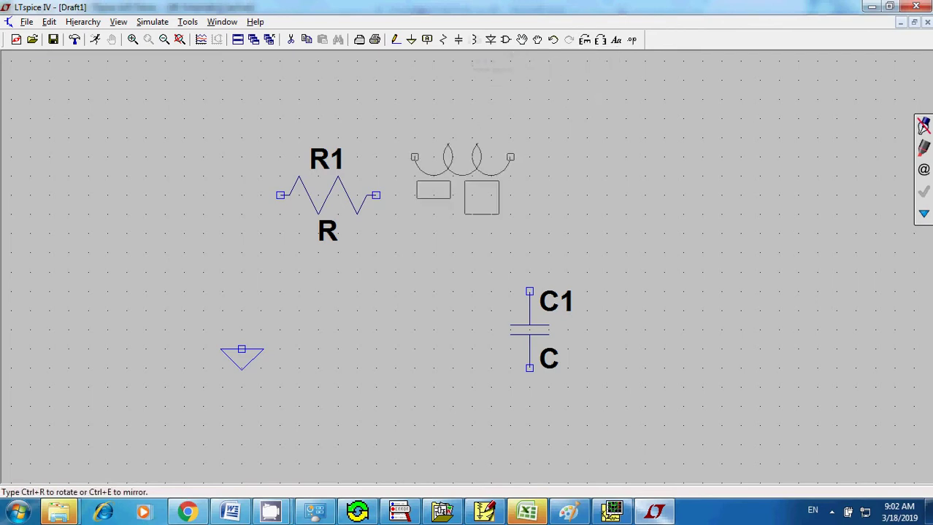
click(584, 40)
click(584, 41)
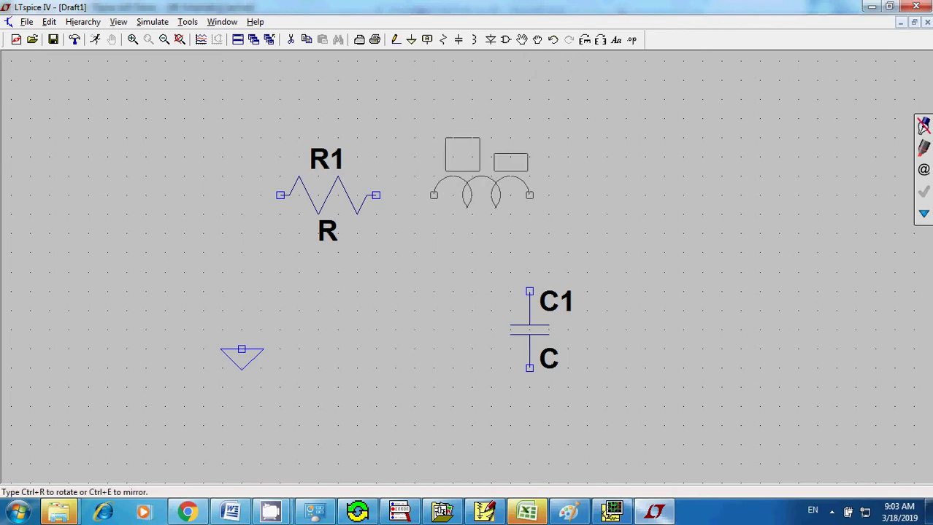
click(462, 194)
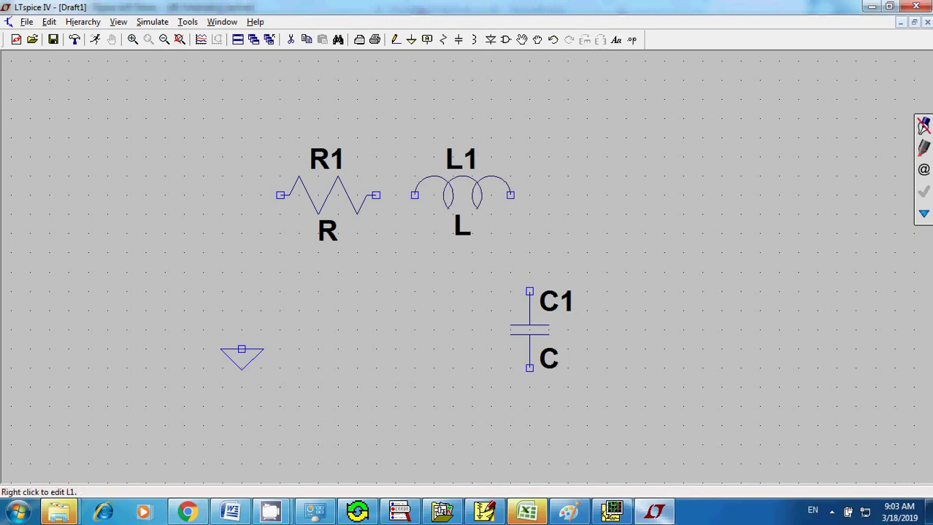
- Place the voltage component from the symbol library directly above the ground symbol
click(505, 40)
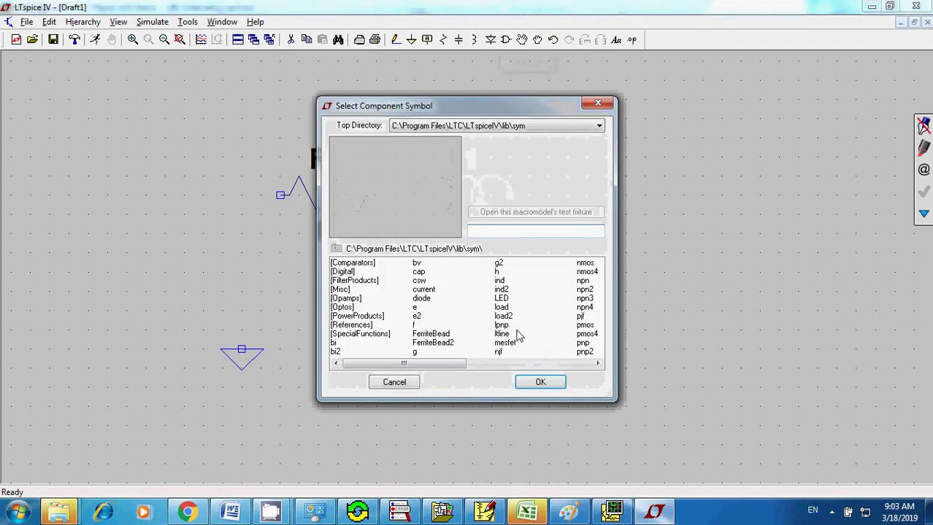
click(569, 364)
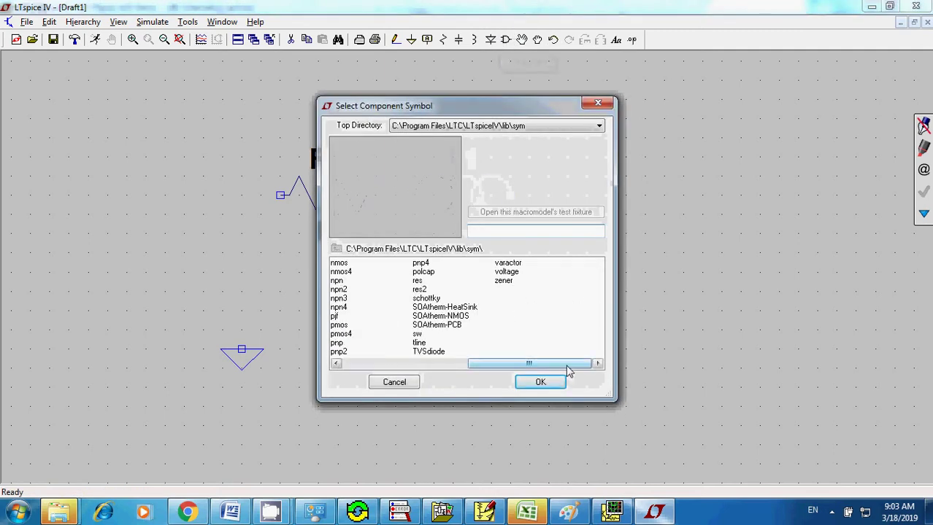
click(508, 272)
click(522, 382)
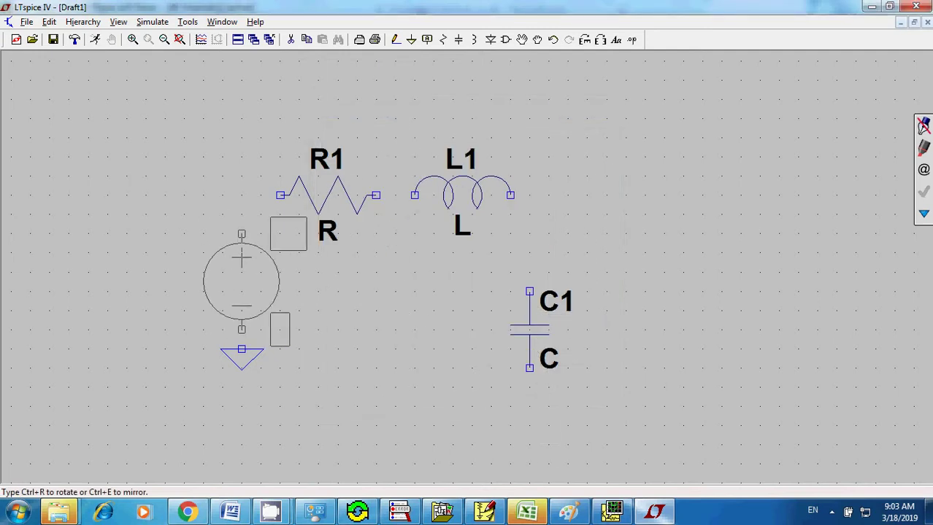
click(242, 238)
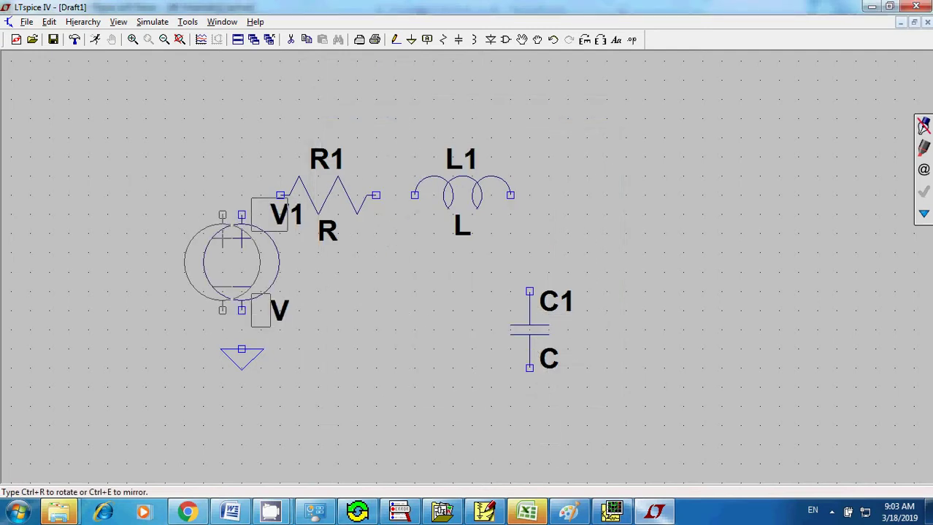
key(Escape)
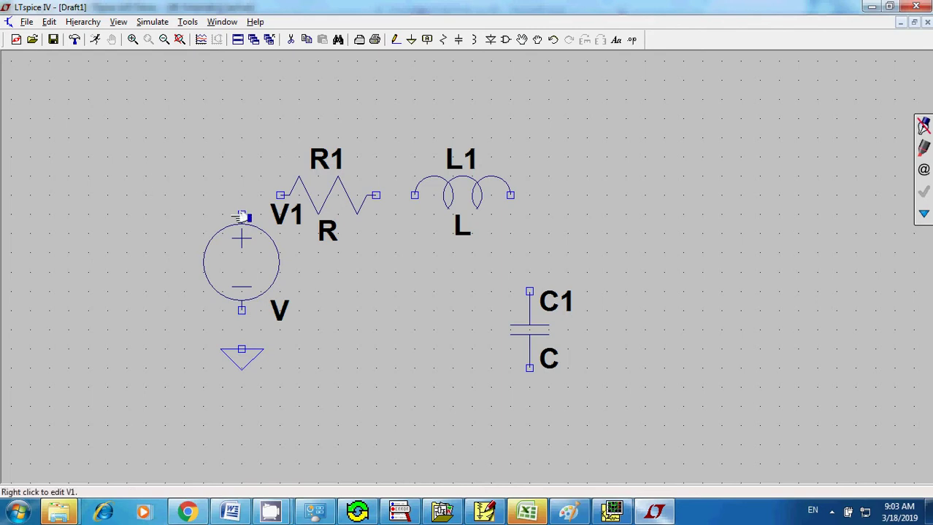
- Wire the voltage source's positive terminal to the resistor, and the resistor's other end to the inductor
click(394, 41)
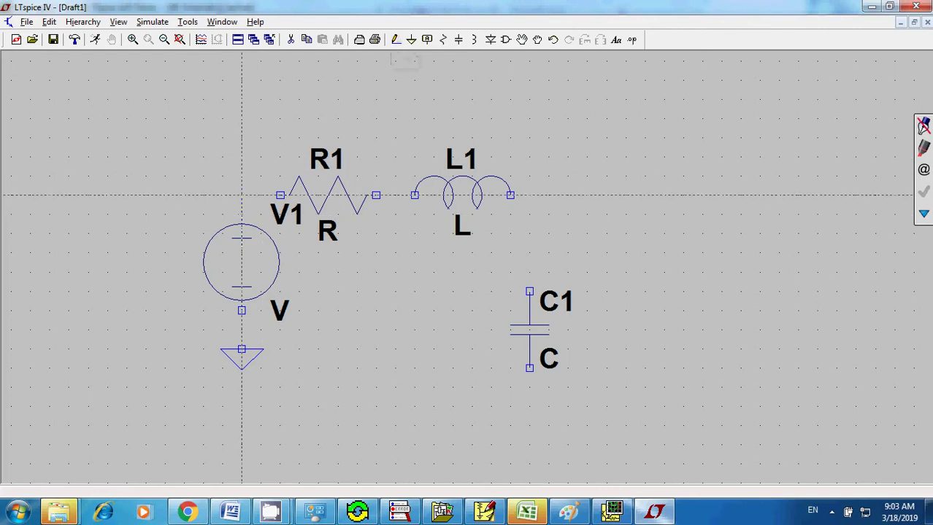
click(280, 195)
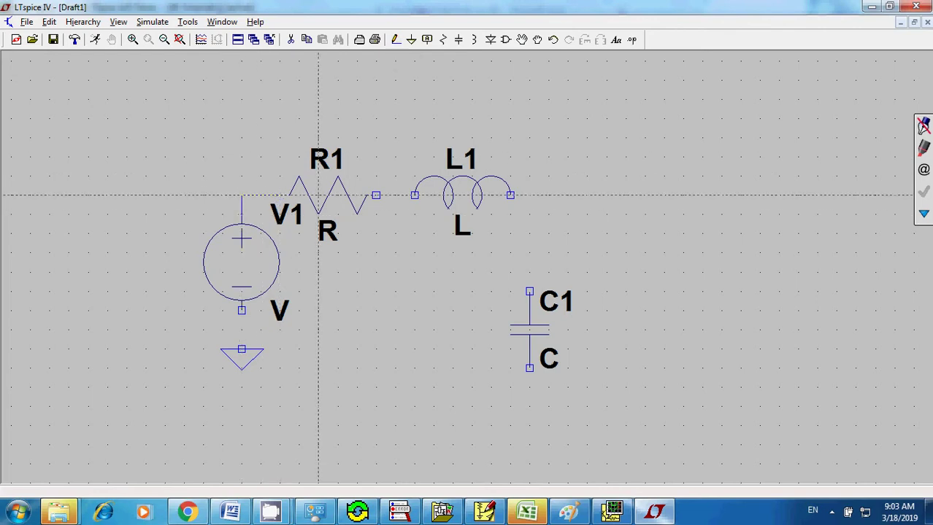
click(375, 194)
click(415, 195)
click(510, 195)
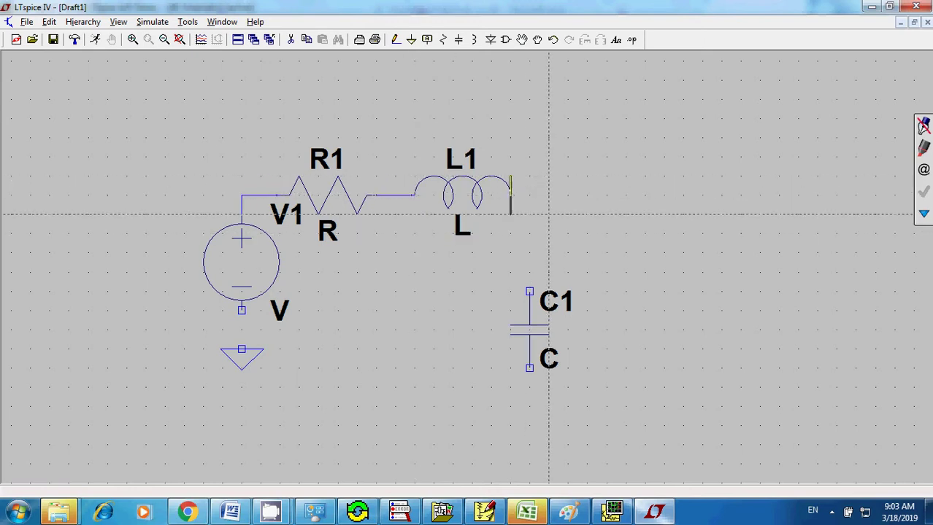
right_click(548, 195)
click(291, 40)
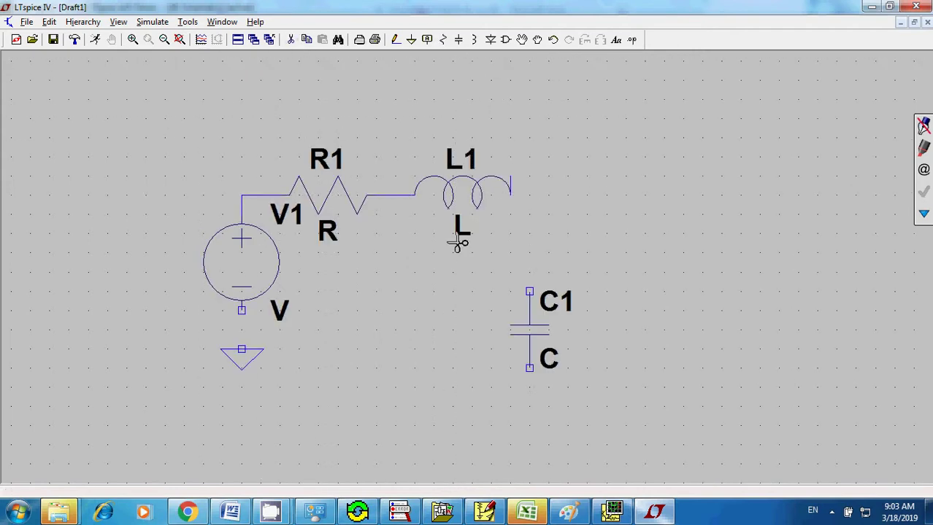
click(512, 186)
- Wire the inductor's free end to the capacitor's upper terminal, and run a return wire from its lower terminal back toward the source
click(394, 39)
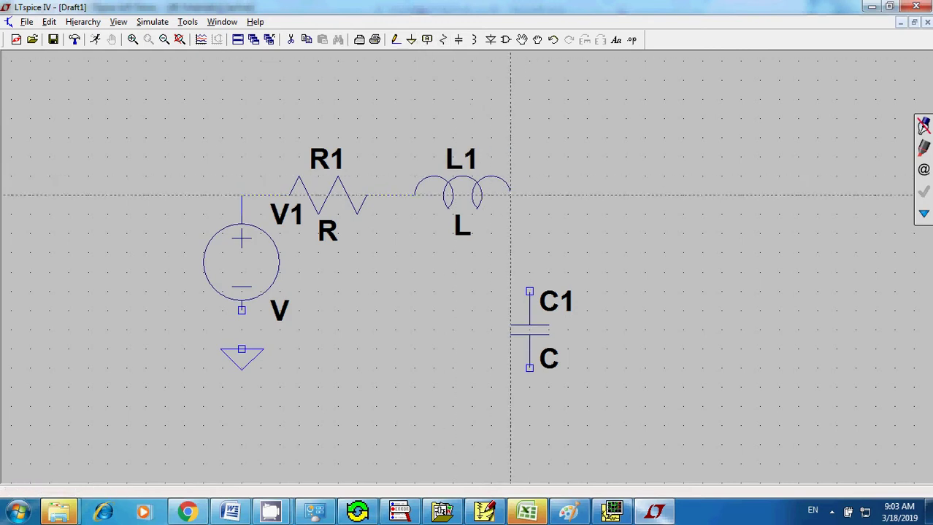
click(511, 195)
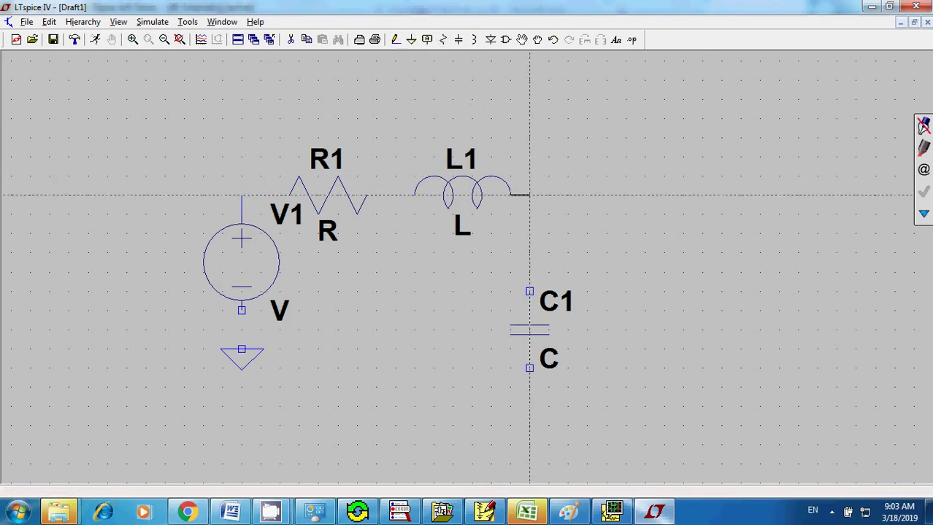
click(529, 292)
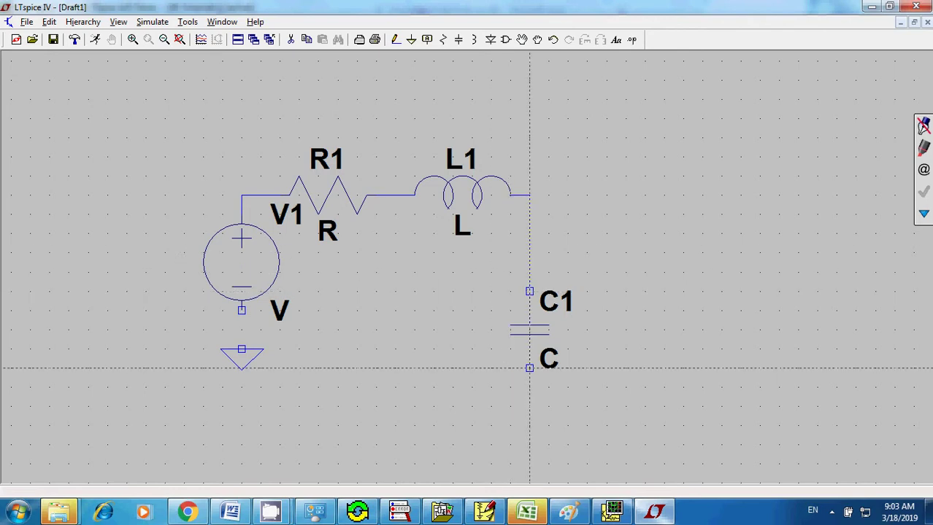
click(530, 367)
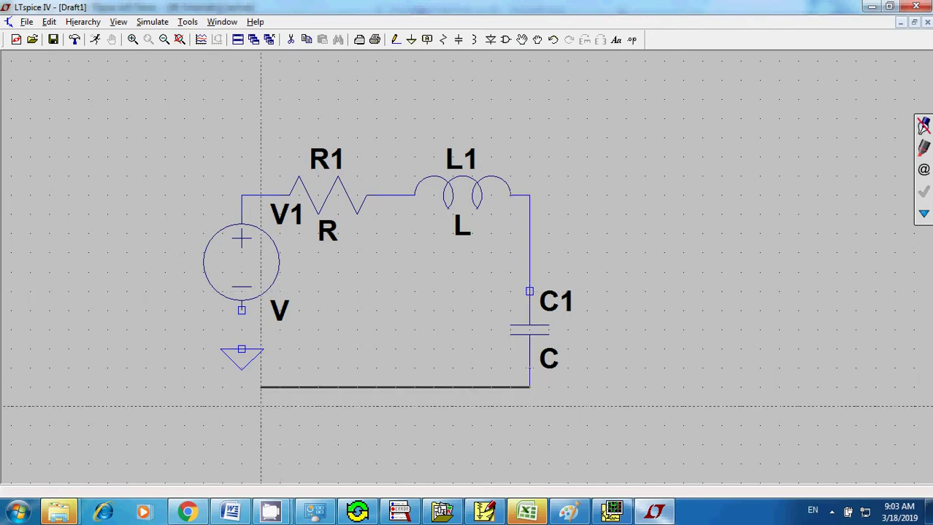
click(279, 386)
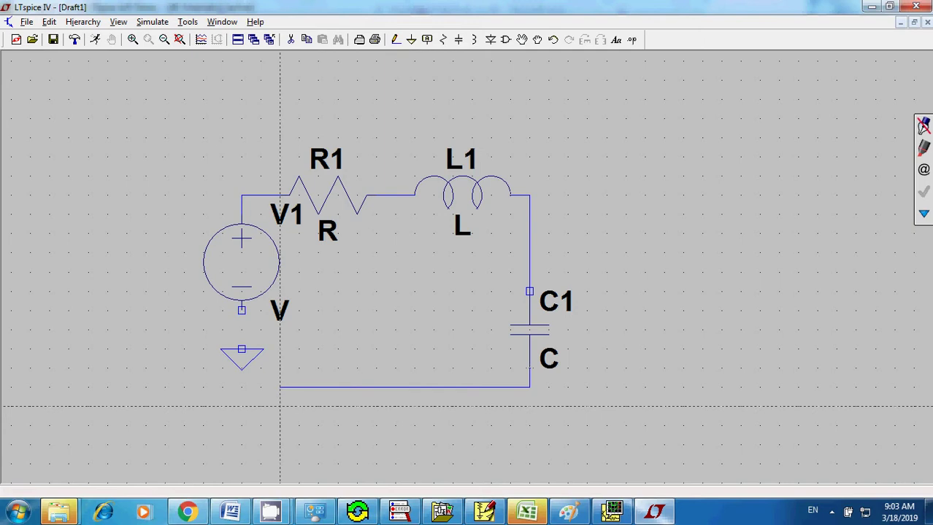
key(Escape)
- Move the ground symbol straight down to just below the level of the return wire
click(49, 22)
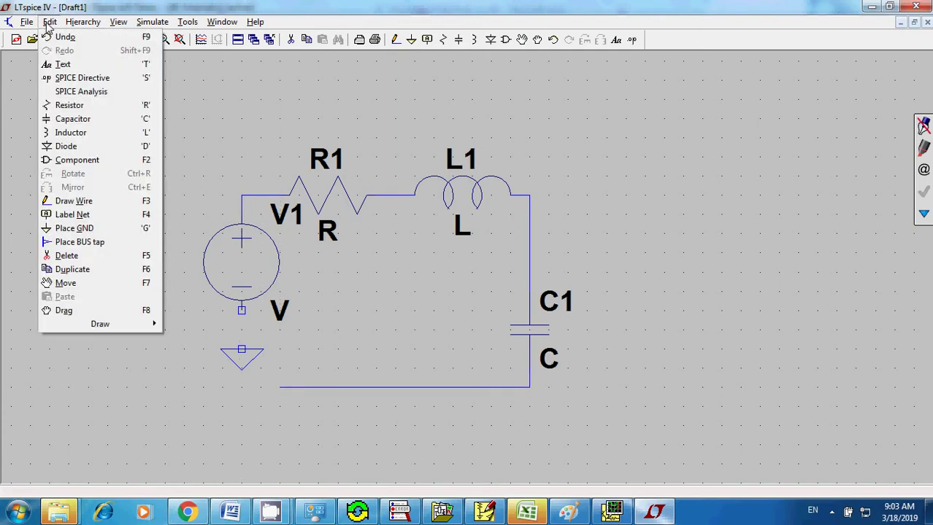
click(65, 283)
click(243, 365)
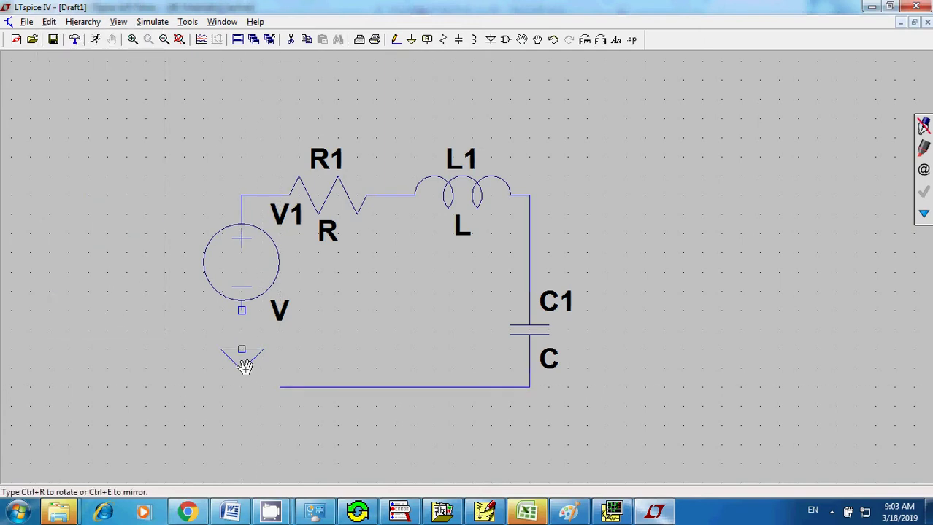
click(242, 417)
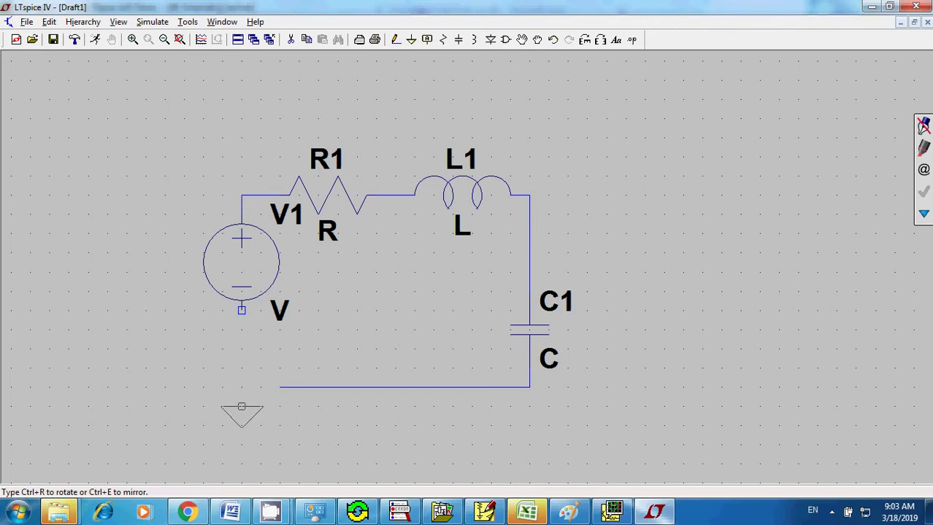
click(242, 418)
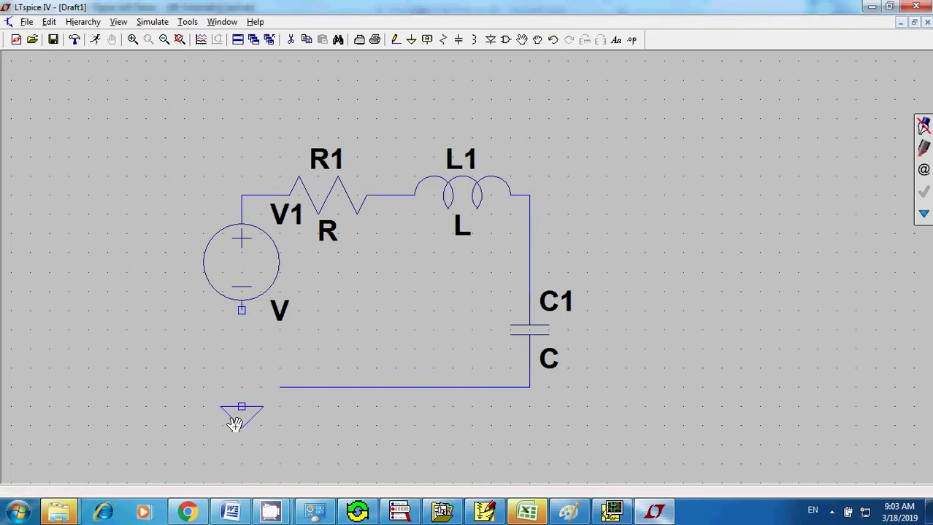
- Wire the source's negative terminal down to ground and join the capacitor's return wire to it, closing the loop
click(395, 42)
click(242, 310)
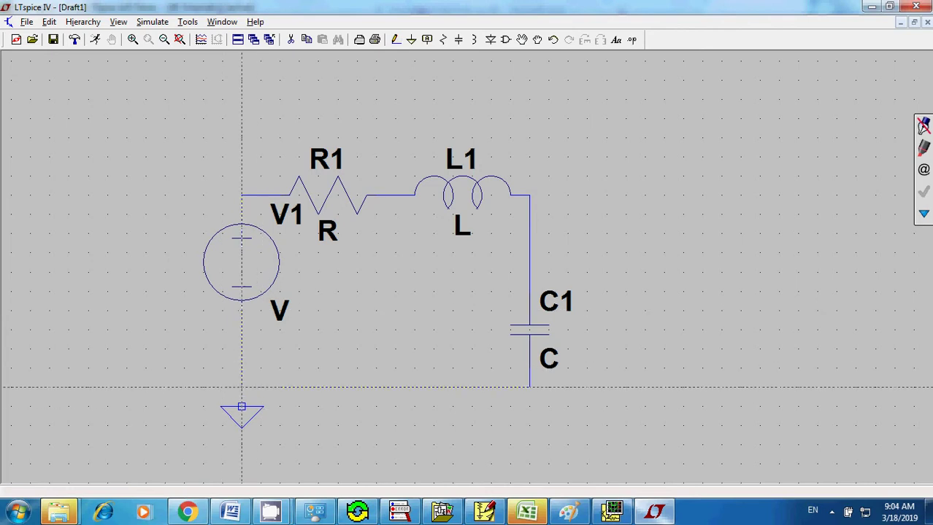
click(241, 407)
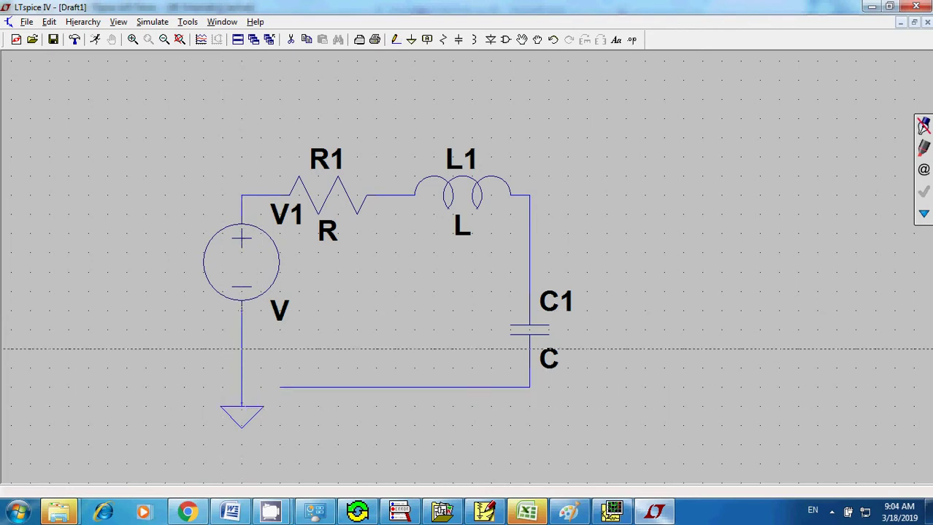
right_click(282, 388)
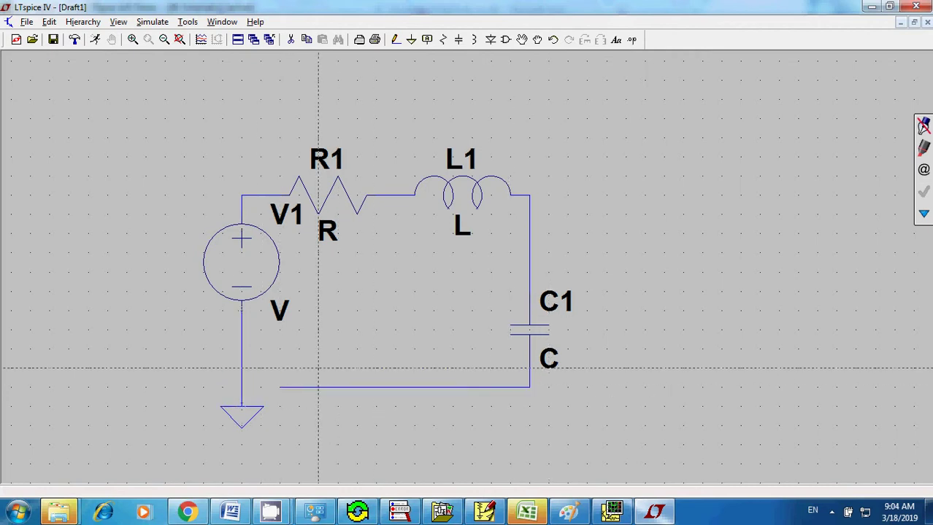
click(242, 388)
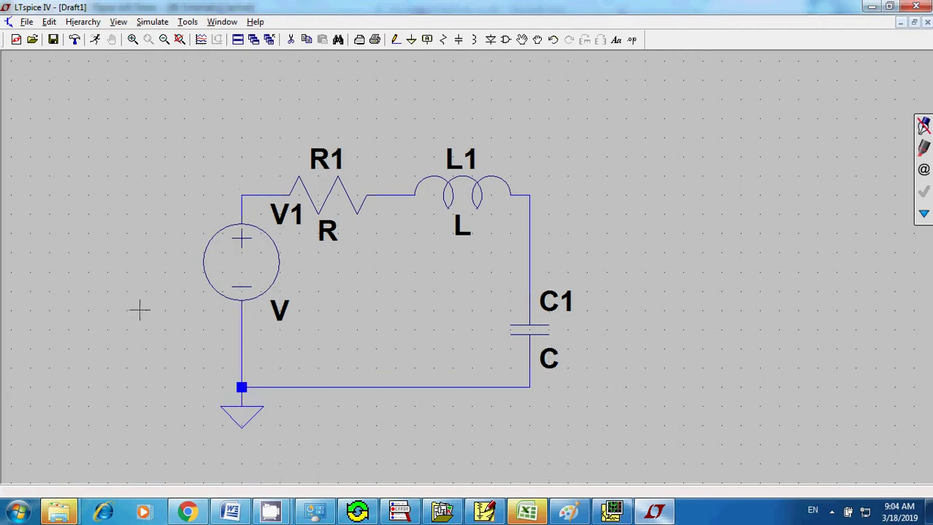
key(Escape)
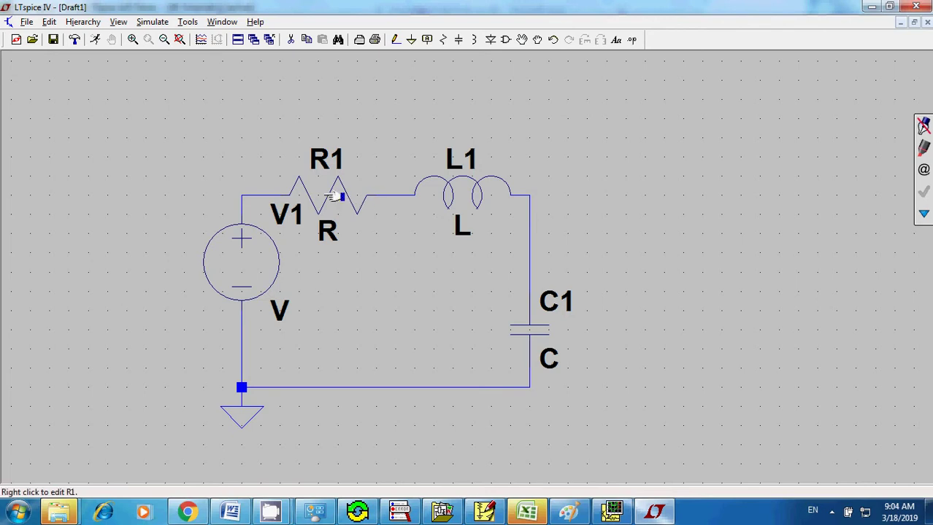
- Assign the component values: resistance 50 for R1, inductance 6.8u for L1 and capacitance 220p for C1
right_click(329, 208)
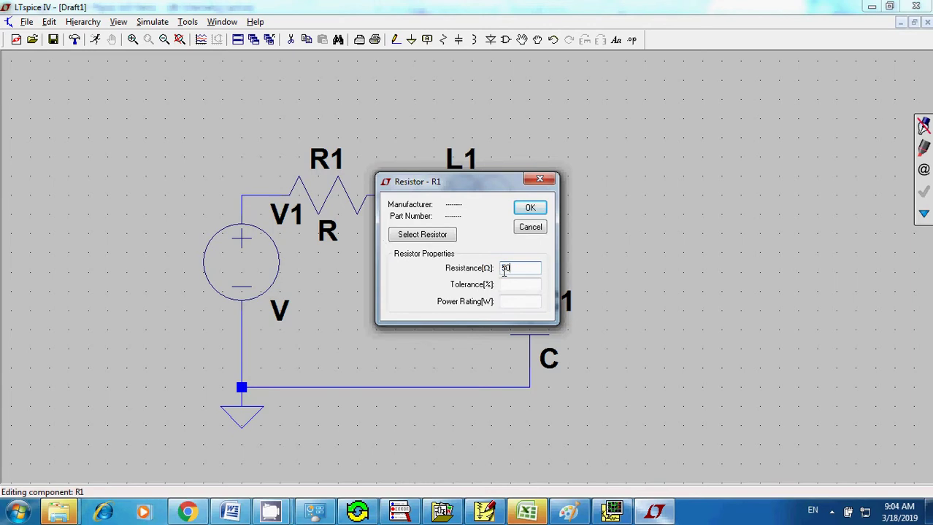
click(530, 207)
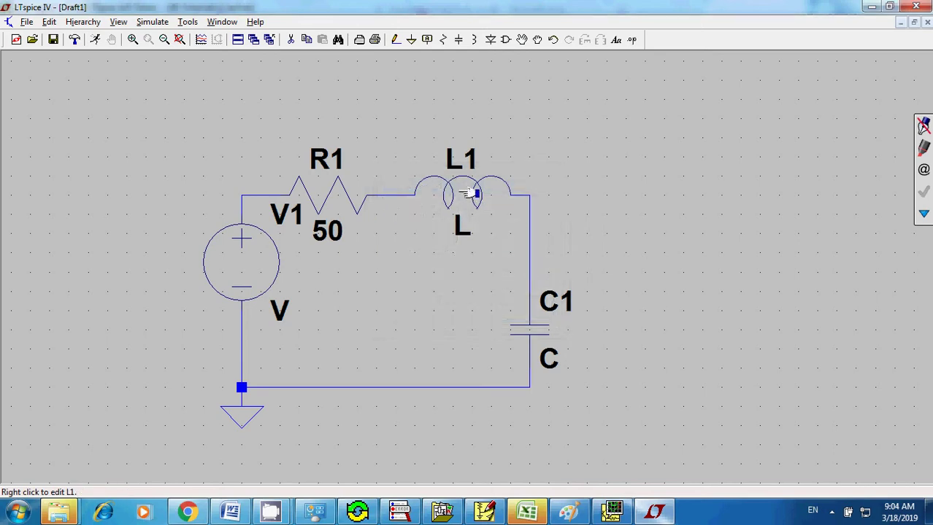
right_click(473, 199)
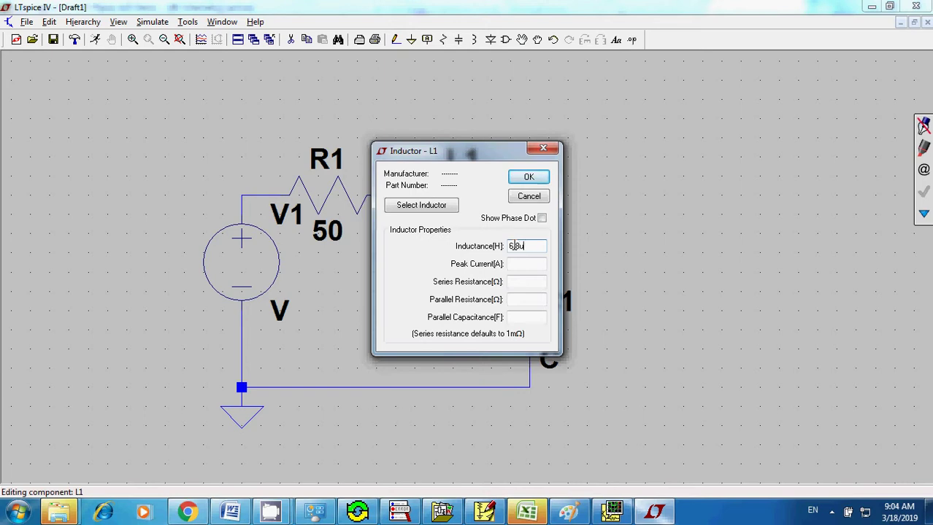
click(529, 178)
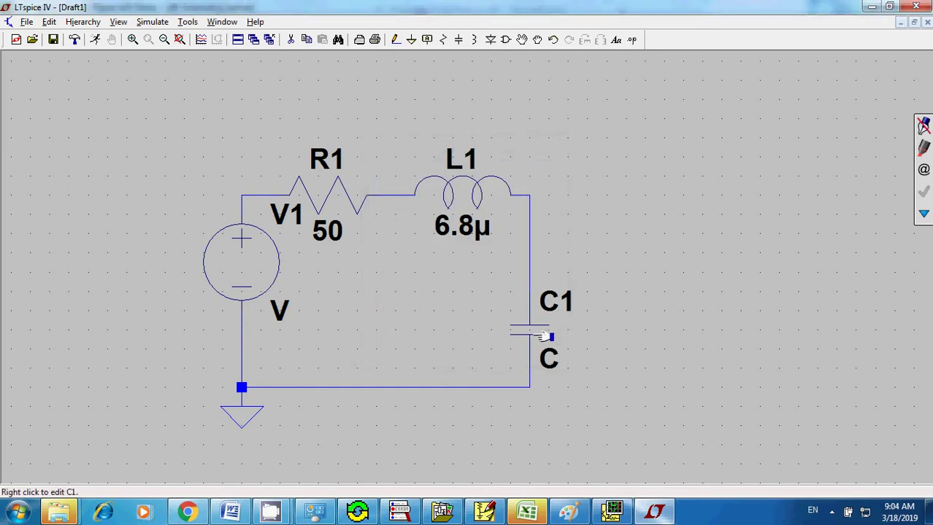
right_click(546, 337)
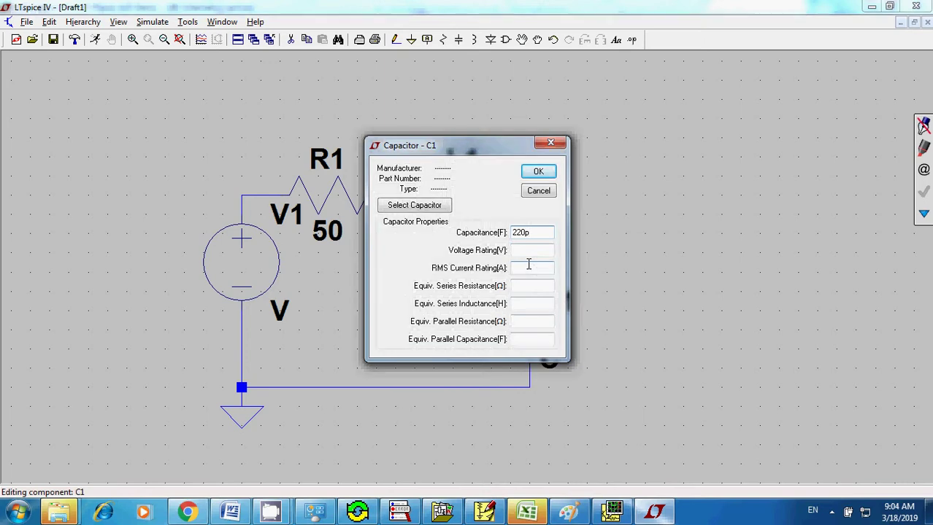
click(537, 172)
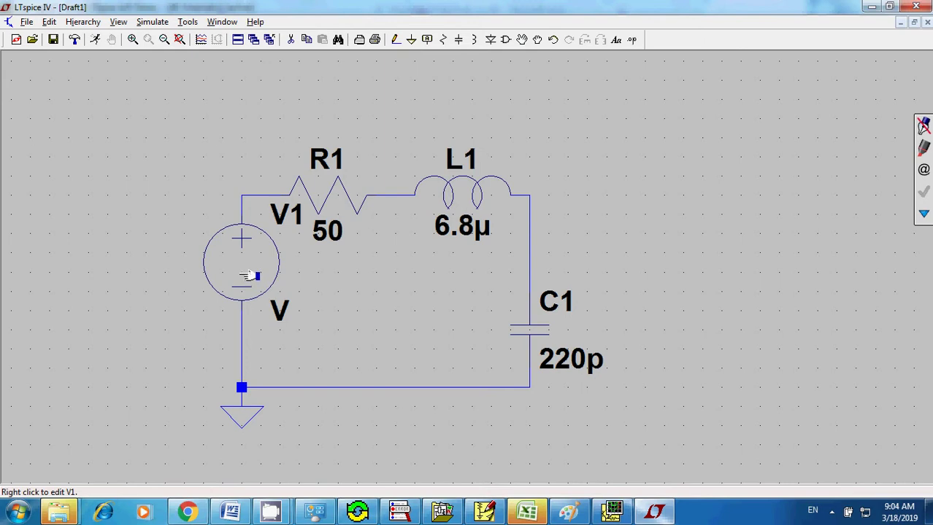
- Give voltage source V1 a small-signal AC amplitude of 1 Vp-p and an AC phase of 0
right_click(249, 276)
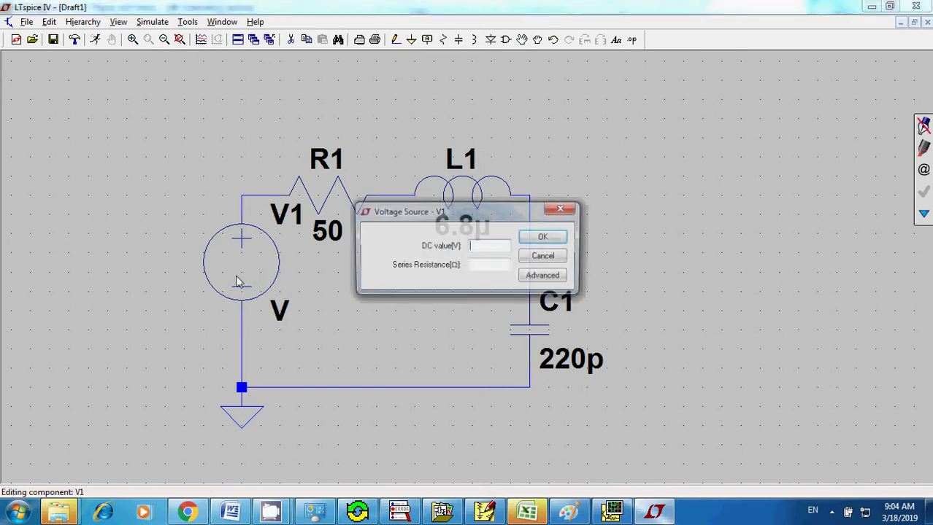
click(544, 276)
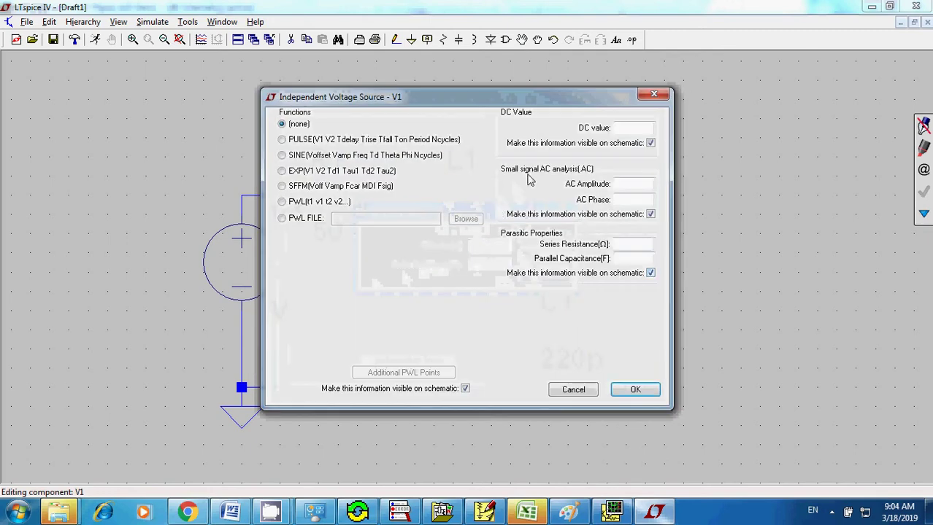
click(619, 200)
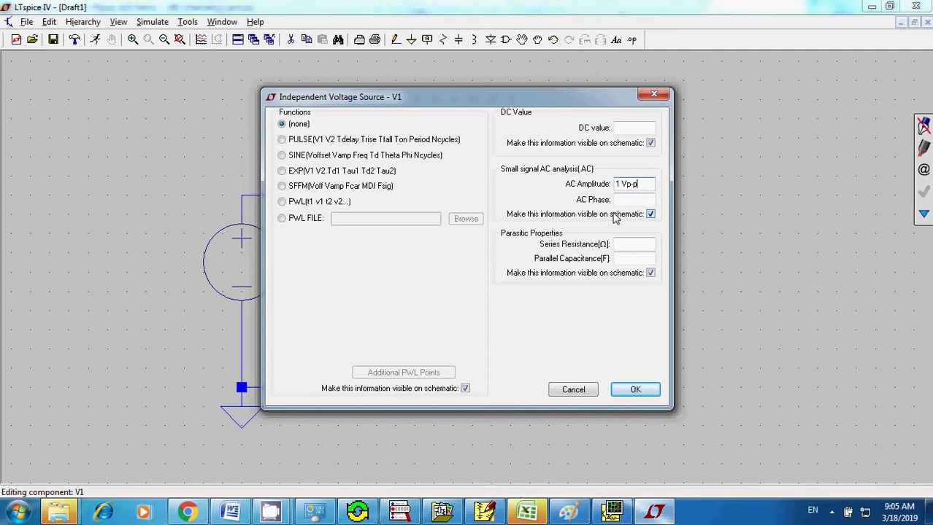
click(624, 201)
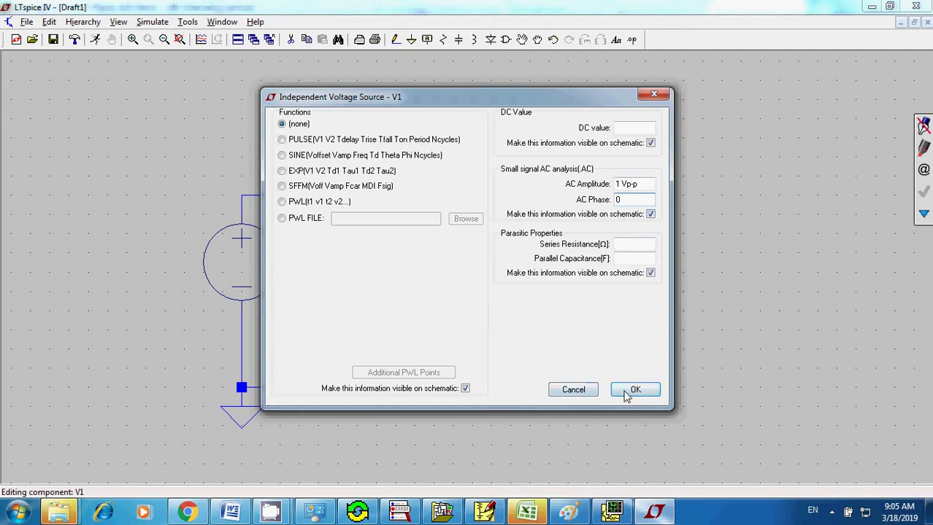
click(632, 390)
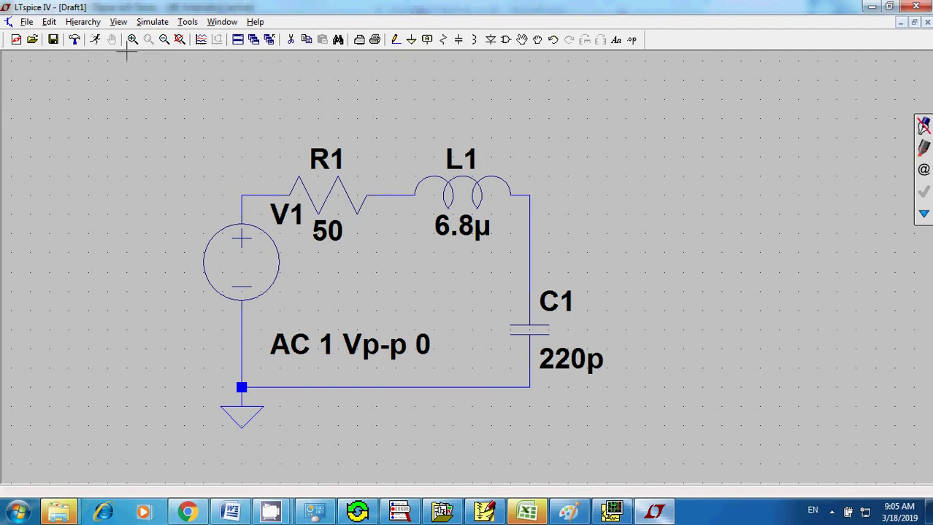
- Define an octave AC analysis with 100 points per octave from 10 to 10MEG and place its directive below the circuit
click(52, 23)
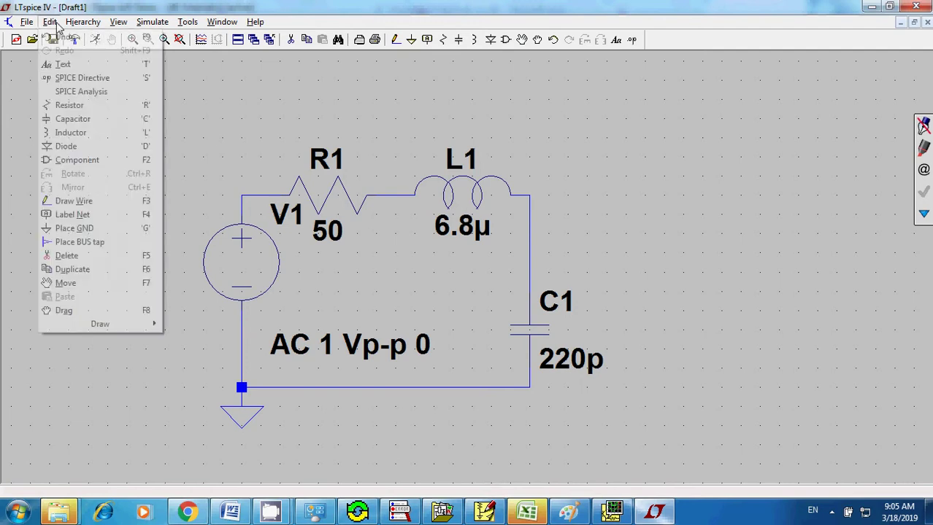
click(77, 94)
click(375, 157)
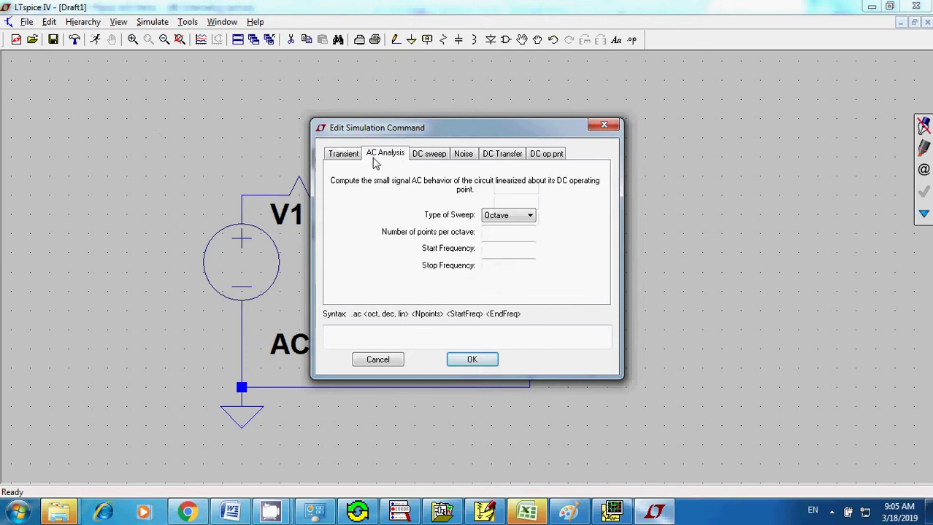
click(498, 237)
text(100)
click(492, 248)
click(496, 262)
text(10ME)
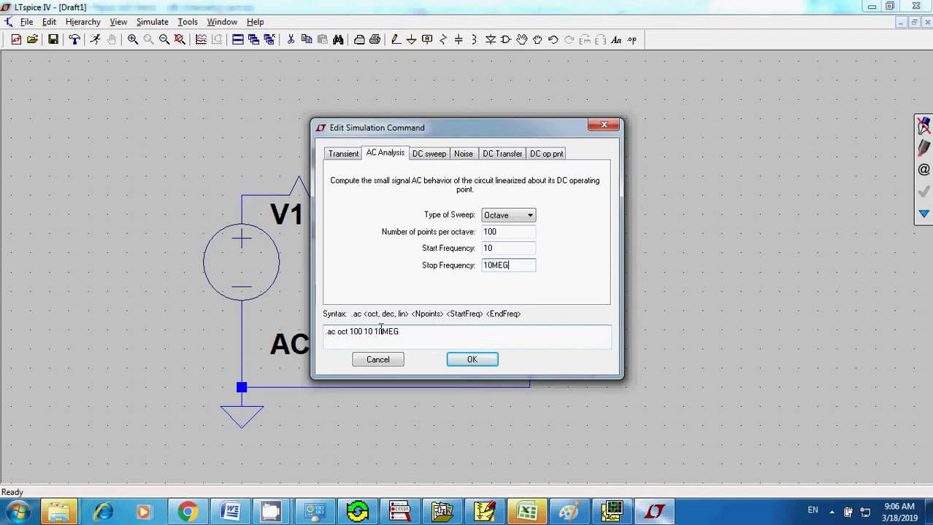
click(471, 357)
click(293, 427)
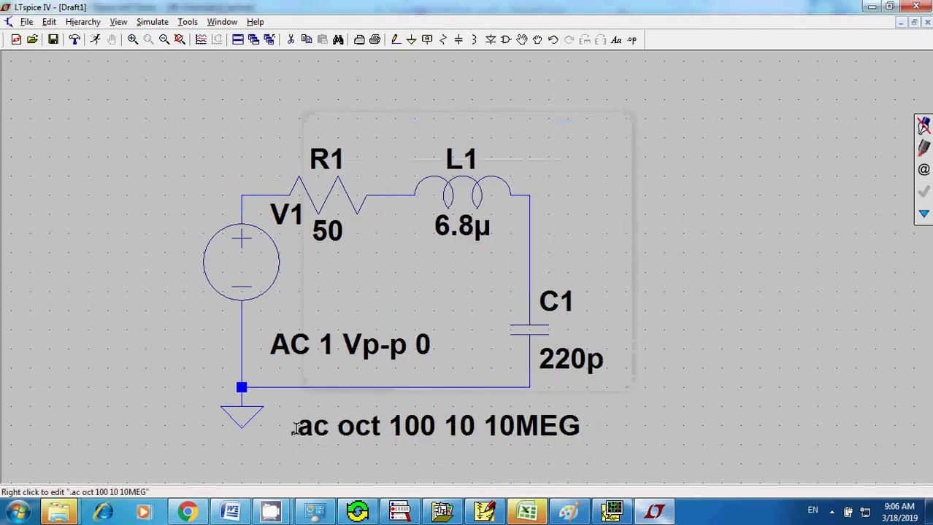
right_click(300, 426)
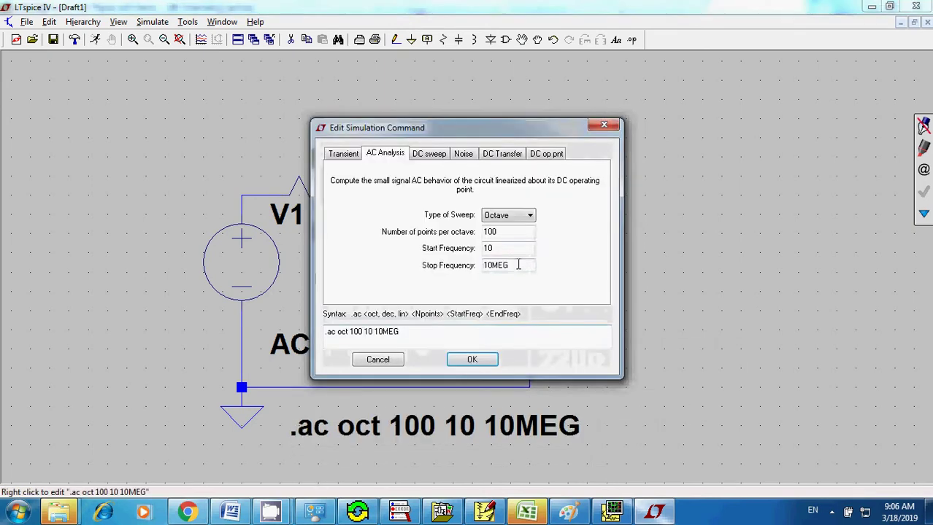
click(377, 359)
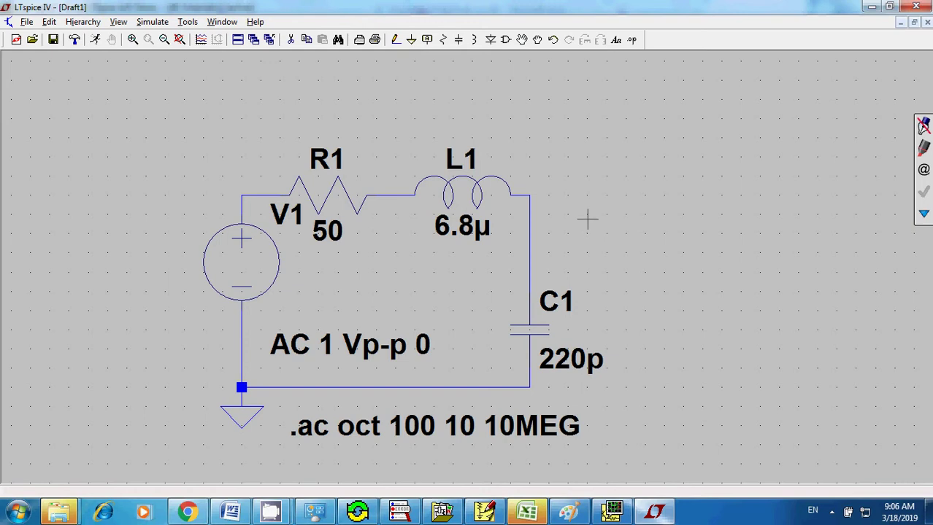
- Run the AC simulation and close the SPICE error log
click(153, 22)
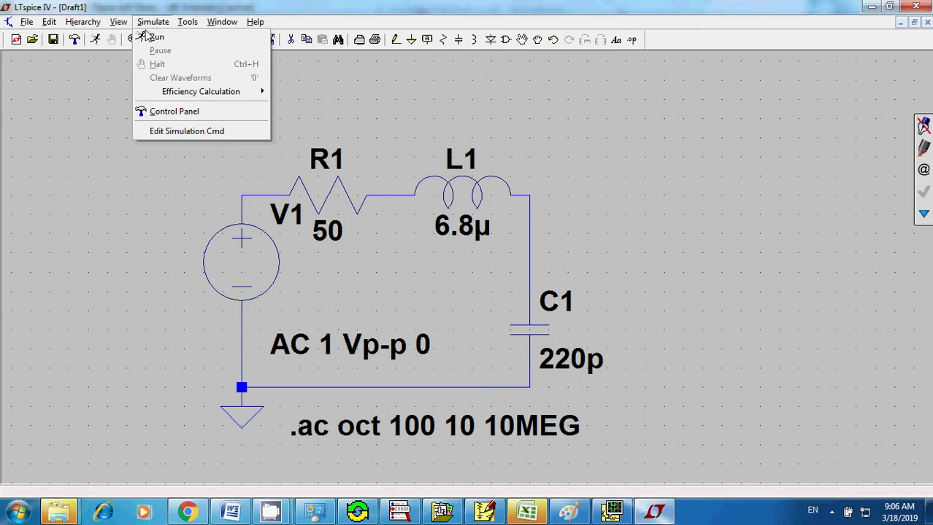
click(151, 37)
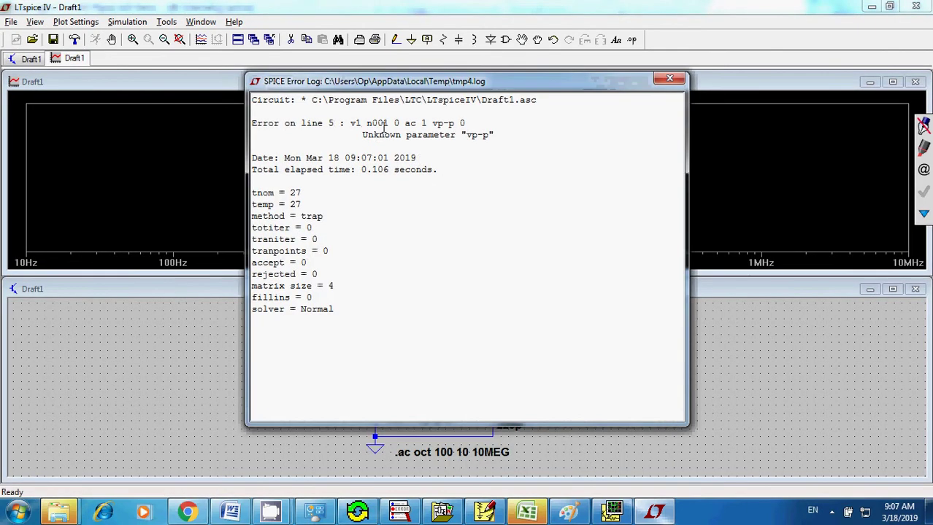
click(669, 78)
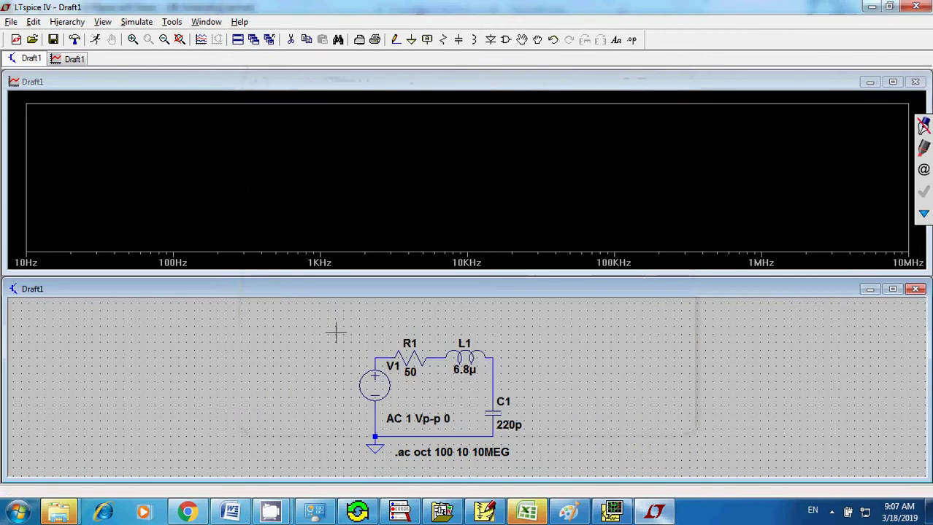
- Maximize the schematic and mark the net between the inductor and the capacitor as the reference
click(890, 291)
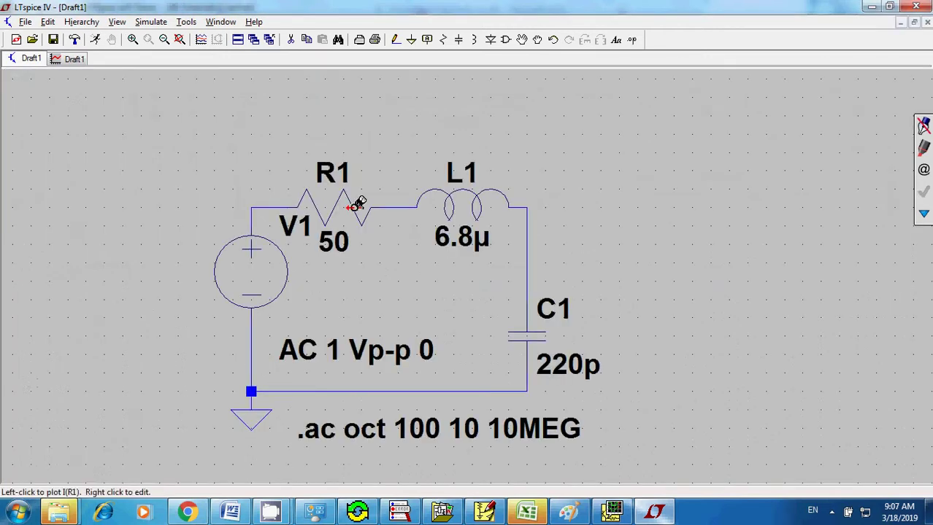
right_click(524, 206)
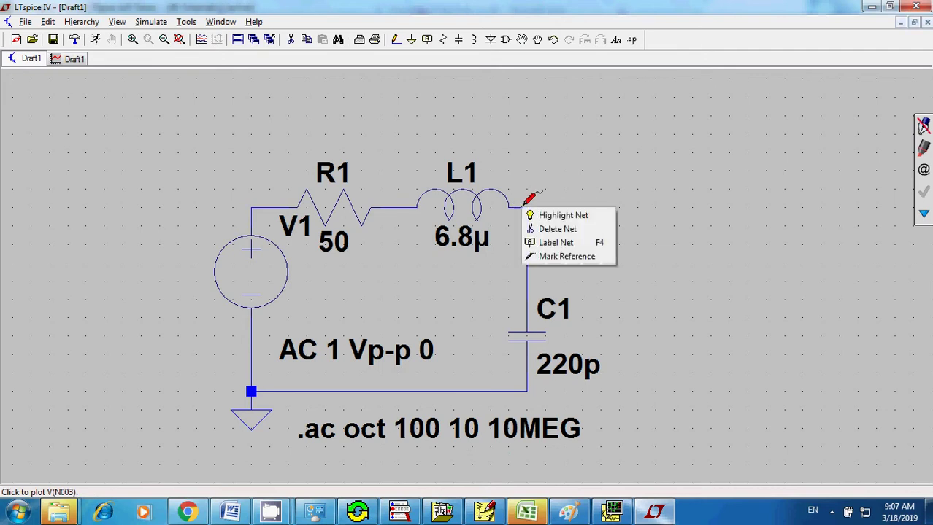
click(546, 257)
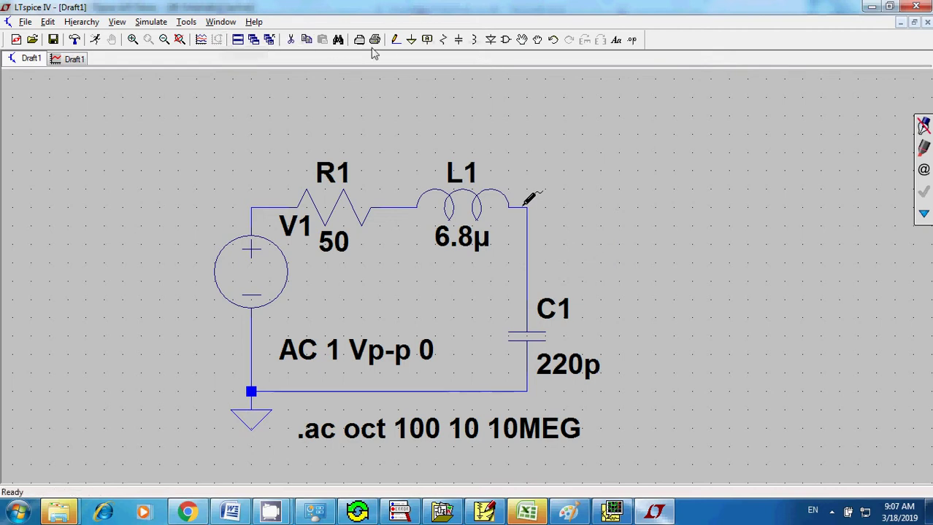
- Create a net label named Vout and place it just right of the wire between L1 and C1
click(428, 41)
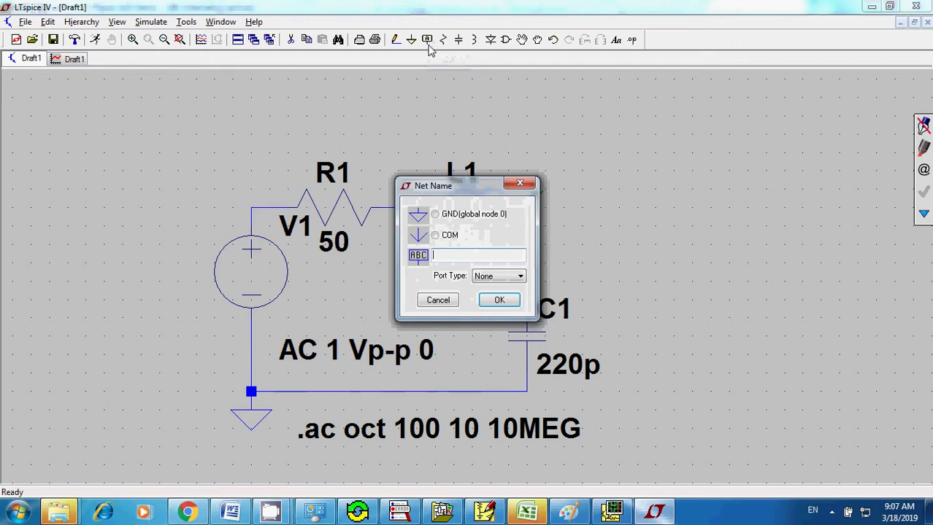
text(Vout)
click(481, 301)
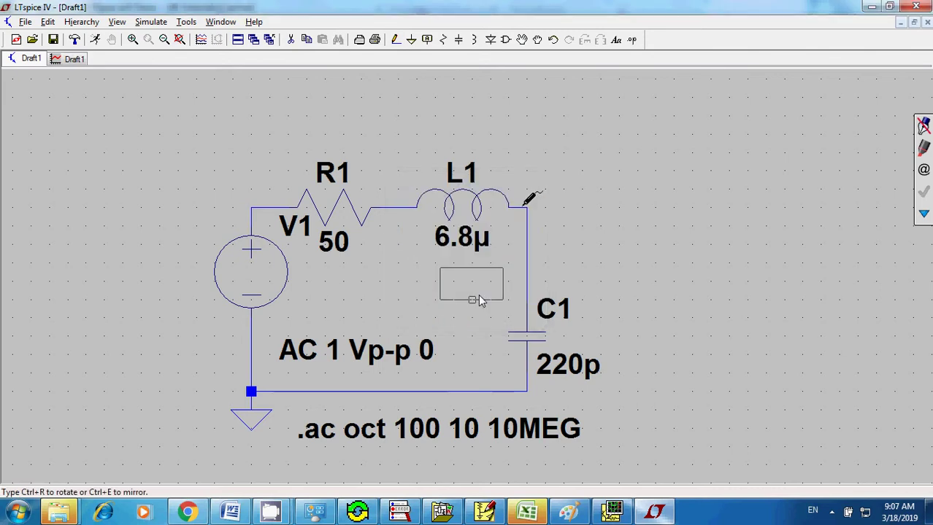
click(563, 244)
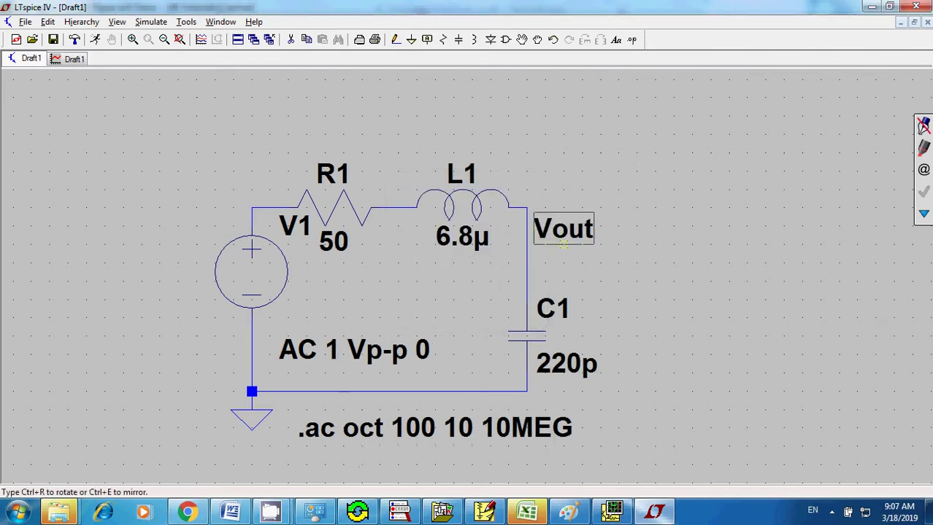
- Rerun the simulation with the Vout label placed, and close the SPICE error log
click(151, 22)
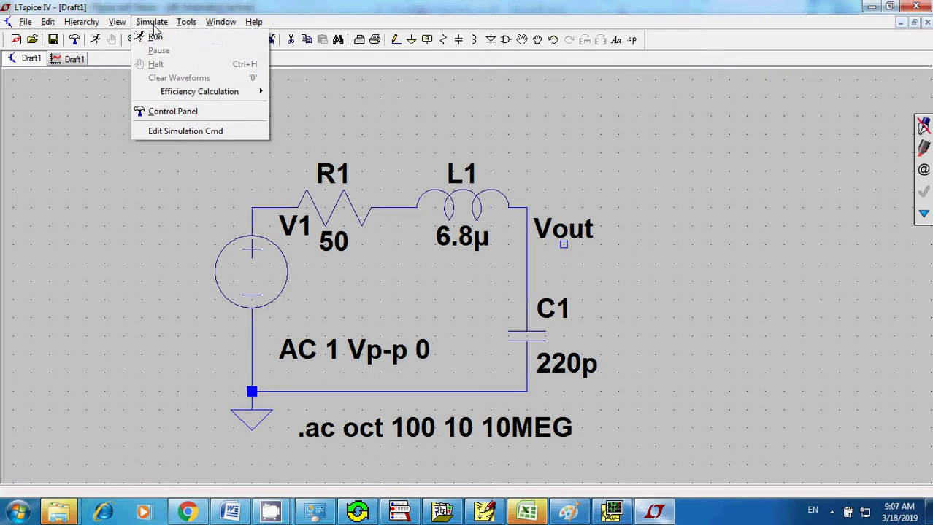
click(155, 38)
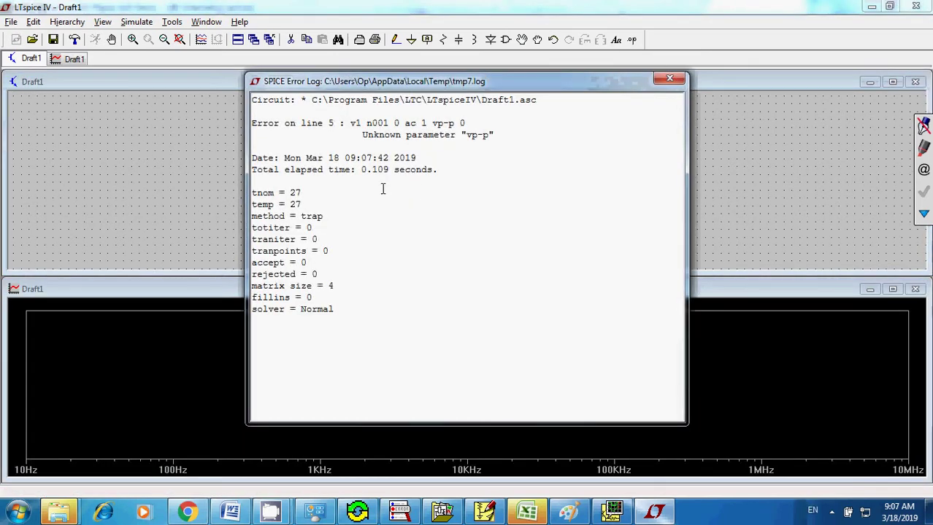
click(666, 80)
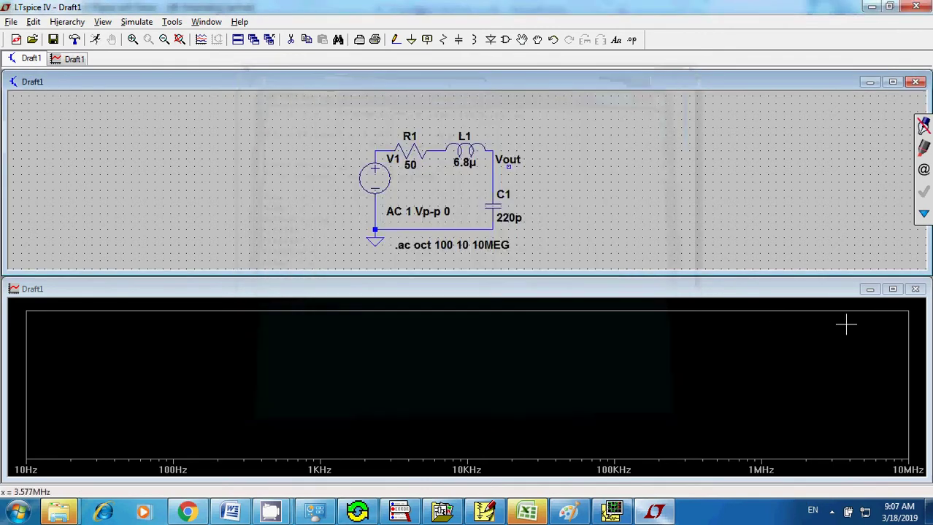
- Maximize the plot window and check which traces are available to plot, without adding any
click(892, 289)
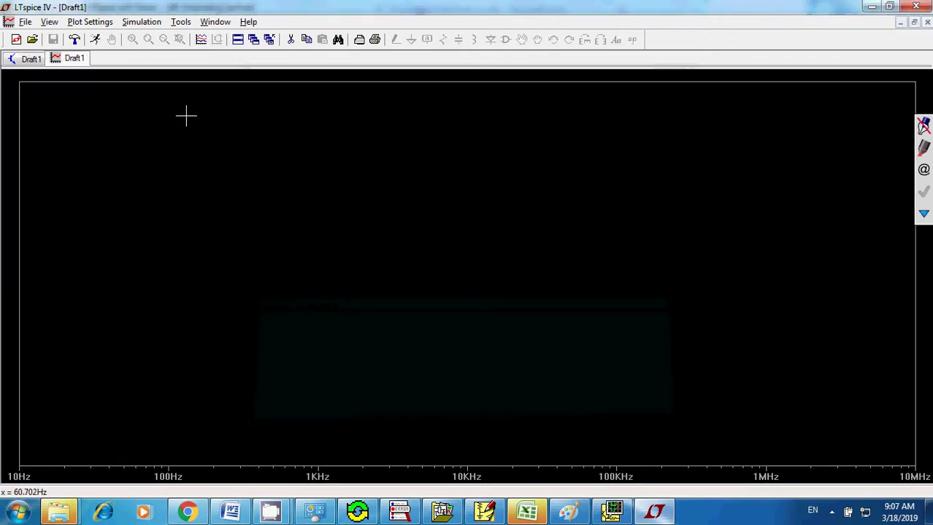
click(100, 23)
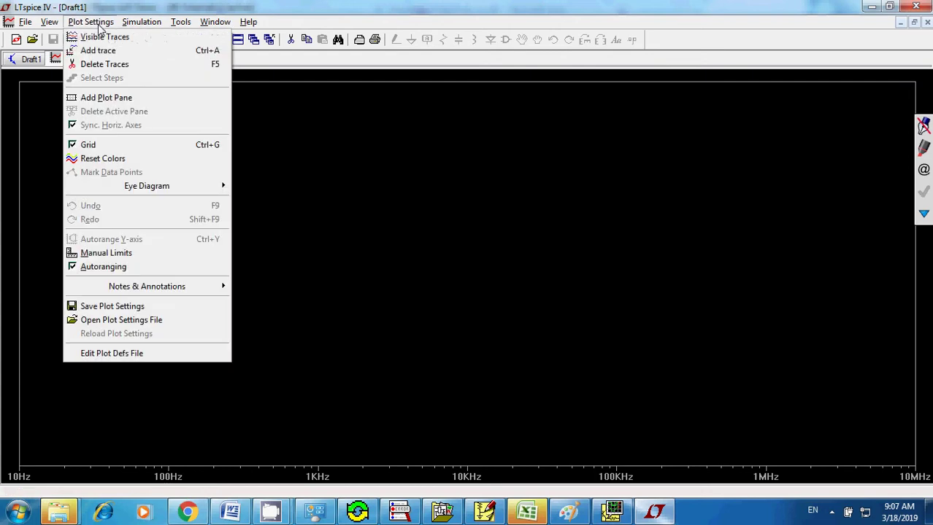
click(97, 51)
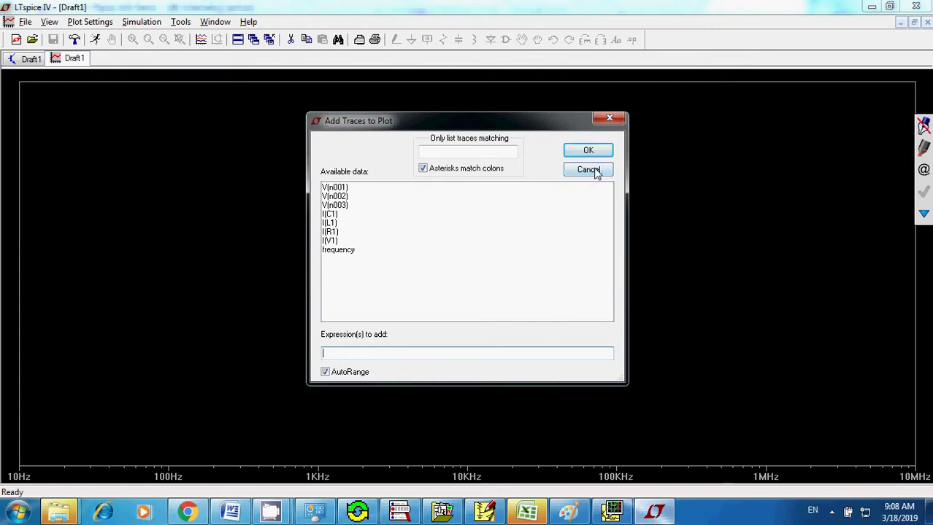
click(50, 25)
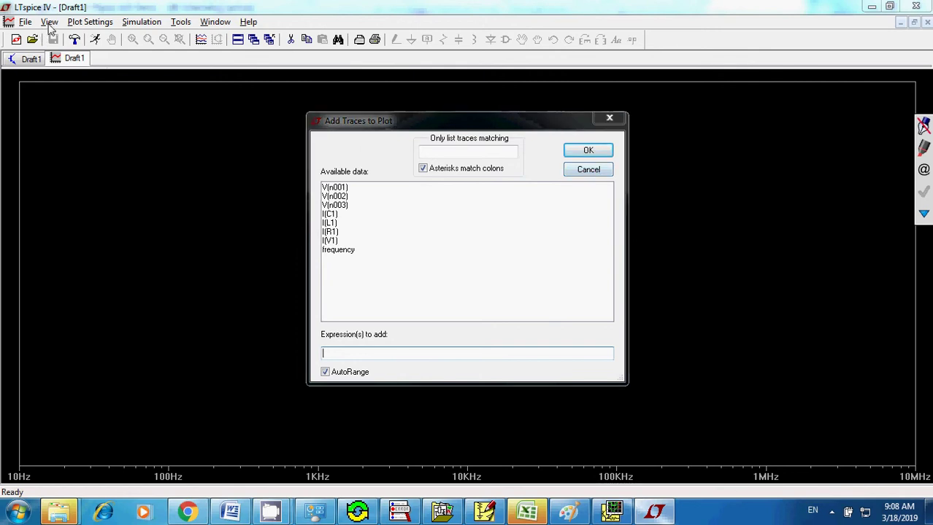
click(578, 172)
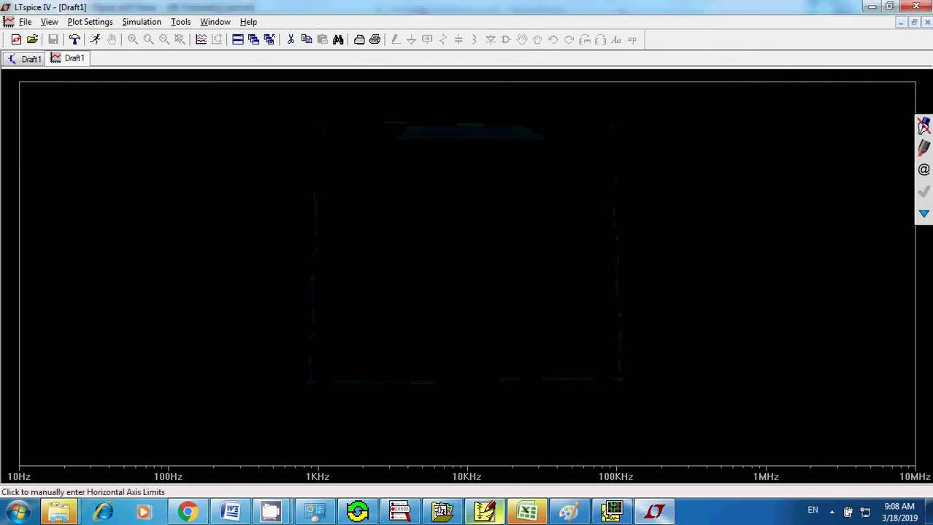
- Switch to PSpice A/D, restore its plots to separate windows and minimize the Schematic2 plot, and return to LTspice
click(611, 510)
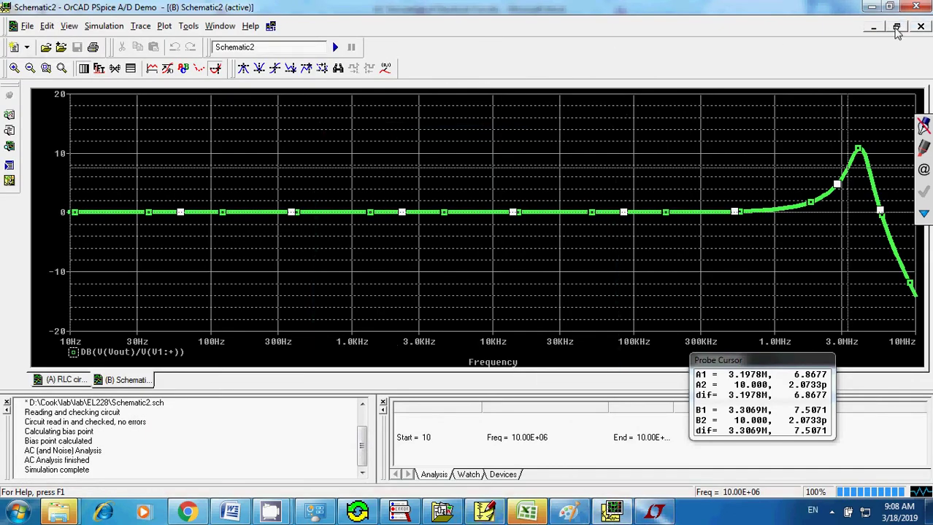
click(896, 27)
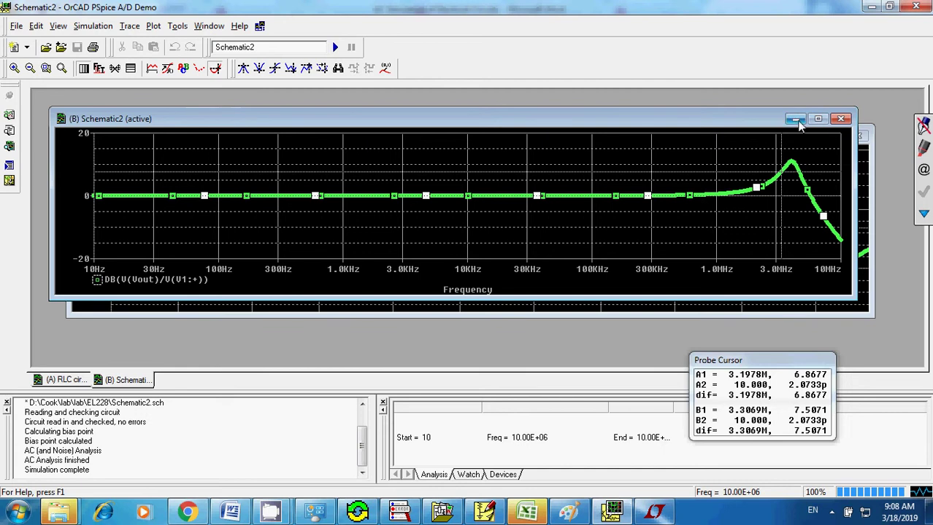
click(795, 119)
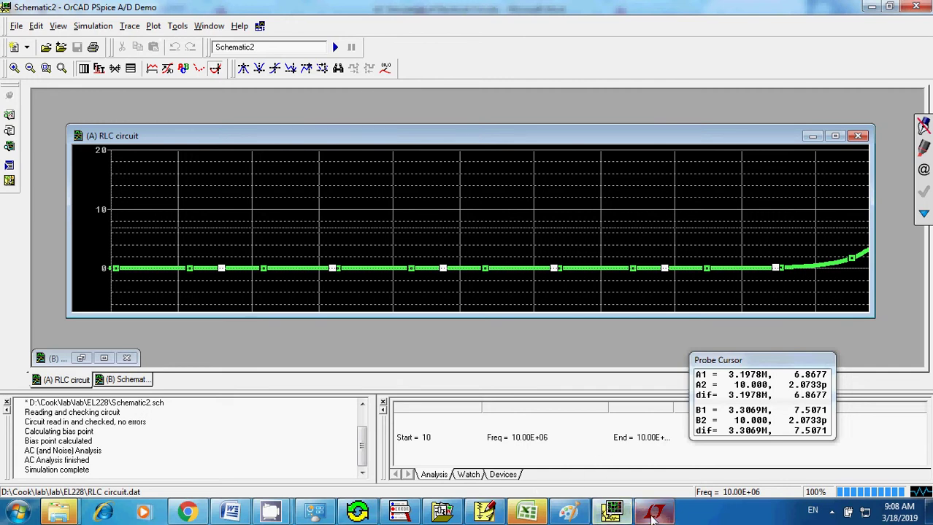
click(654, 511)
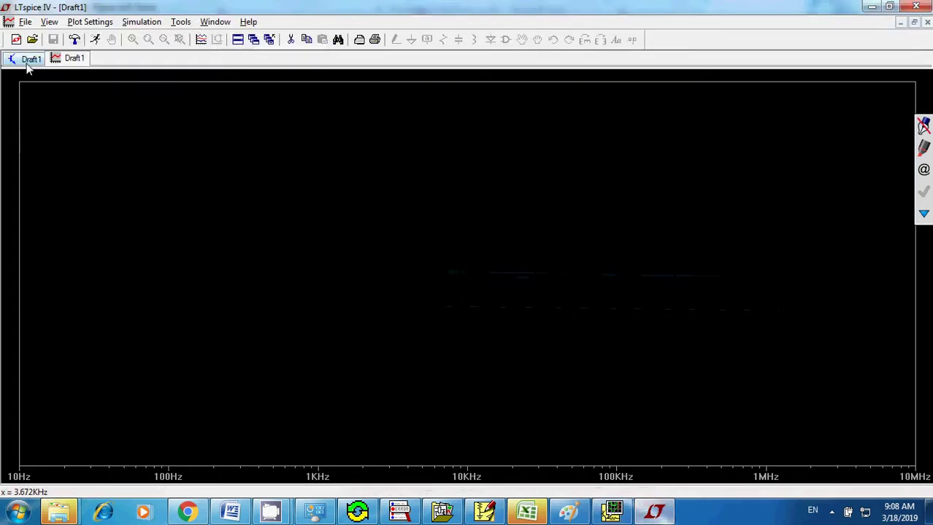
- Maximize the schematic and review its AC analysis settings without changing them
click(914, 22)
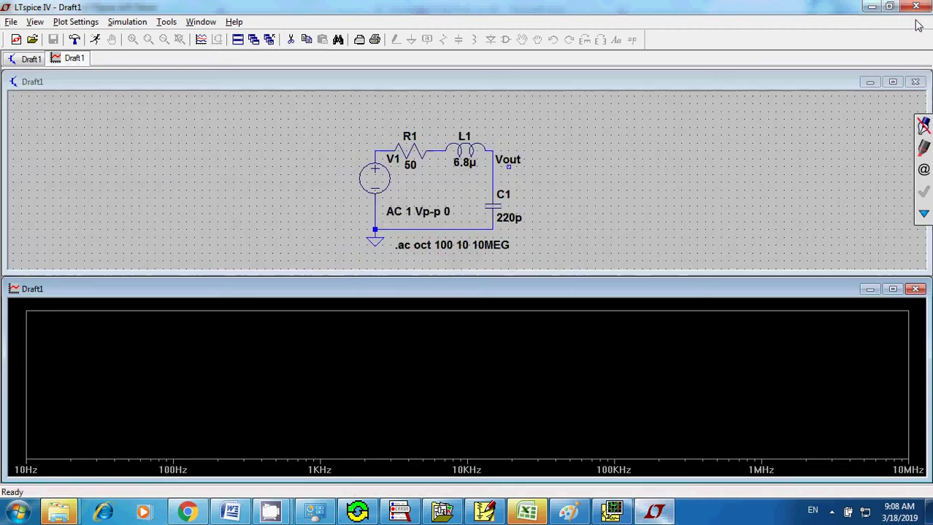
click(892, 82)
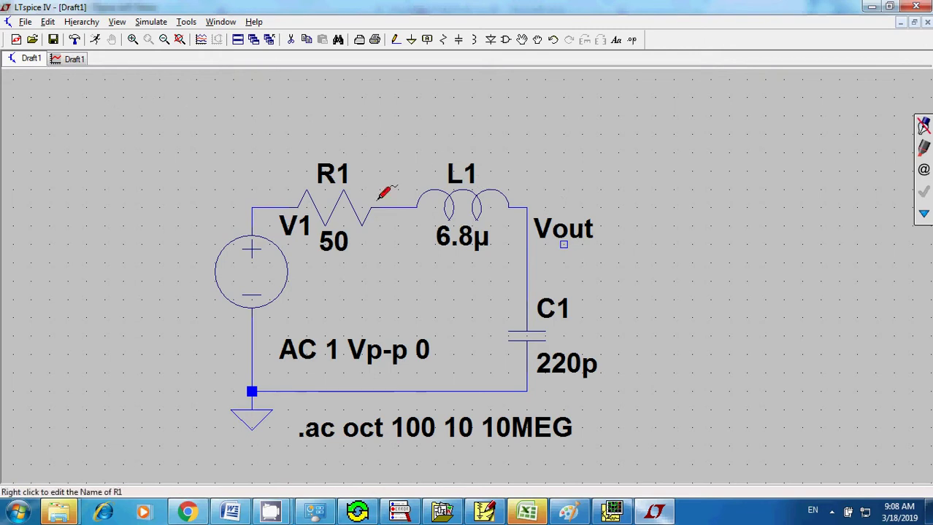
click(46, 24)
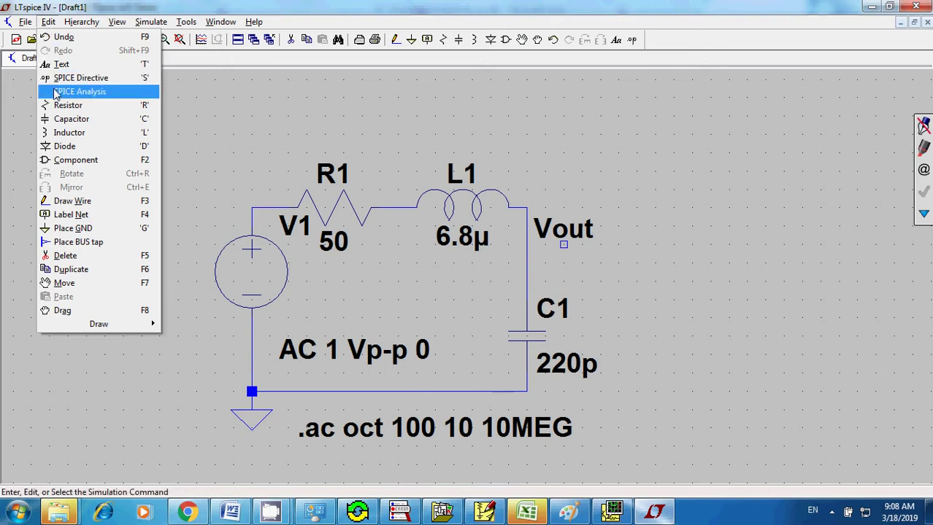
mouse_move(70, 26)
mouse_move(59, 26)
click(62, 92)
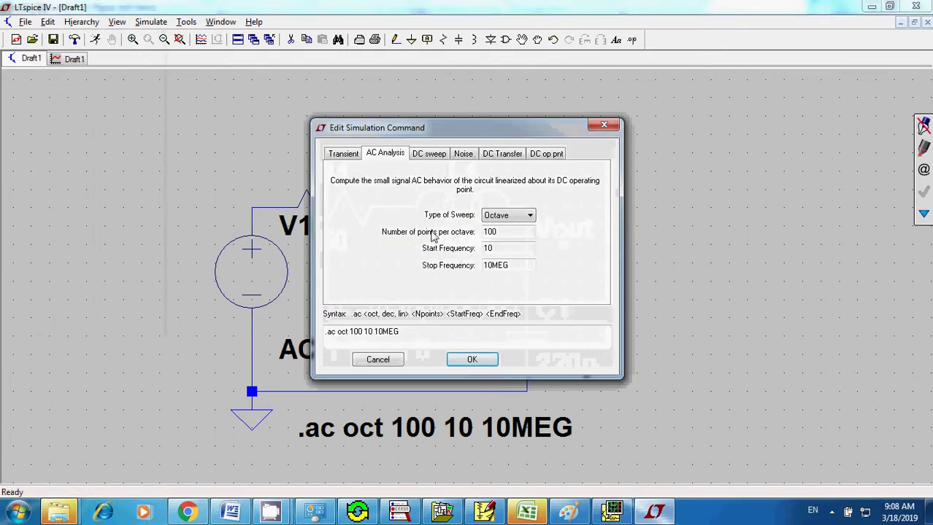
click(377, 359)
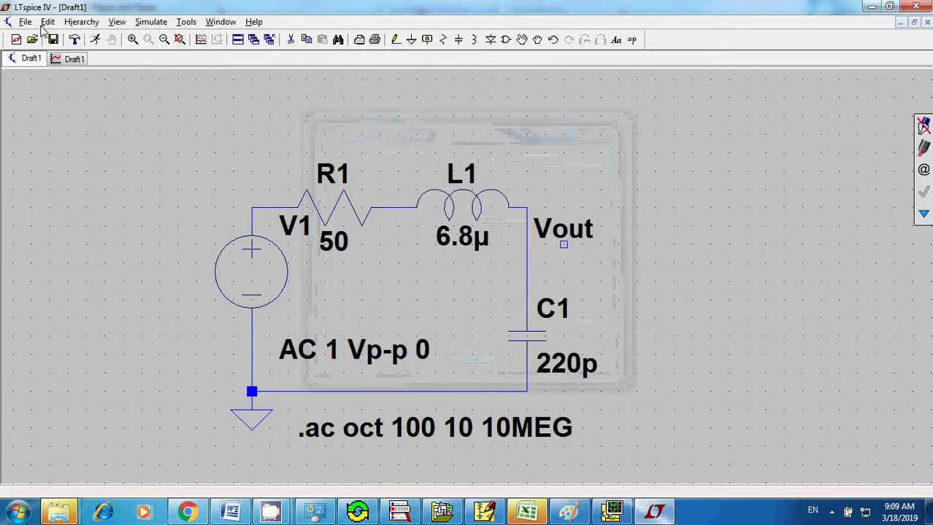
- View the schematic's SPICE netlist beside the circuit to check how the nodes are named, and close it
click(46, 22)
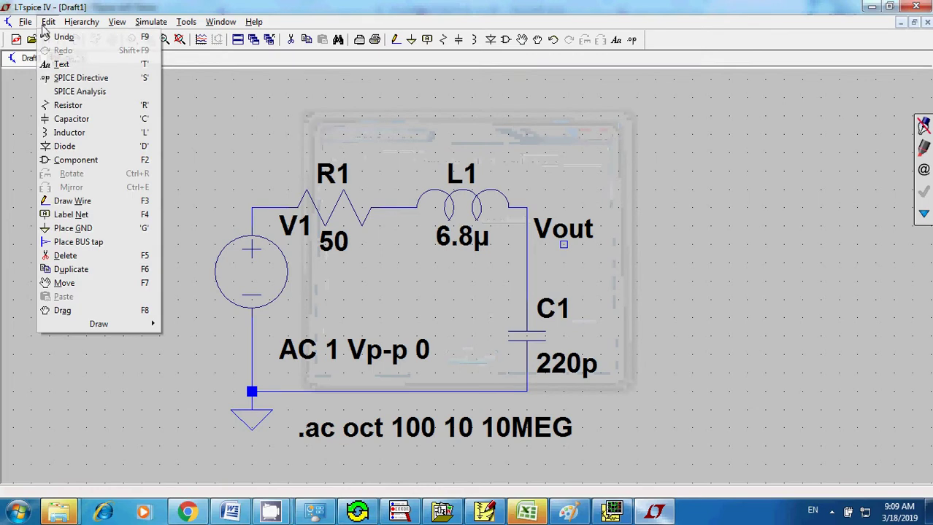
mouse_move(29, 25)
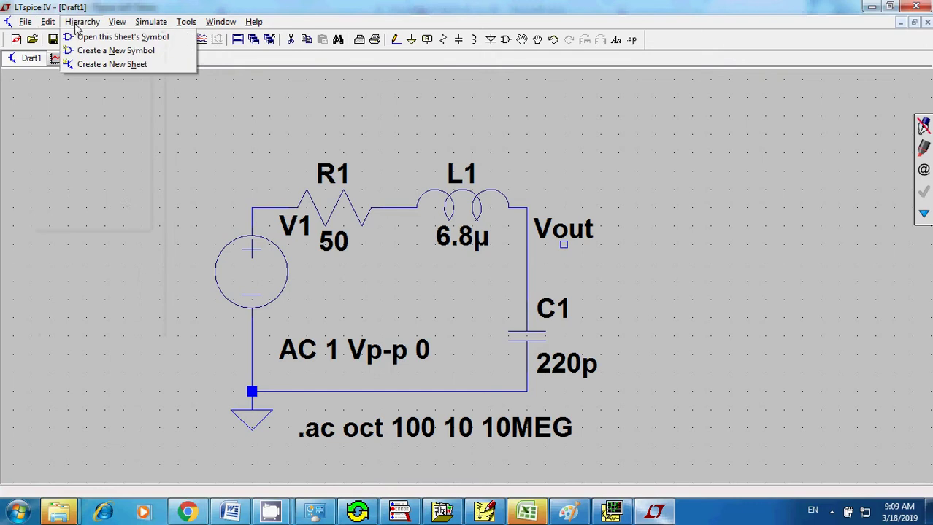
mouse_move(116, 27)
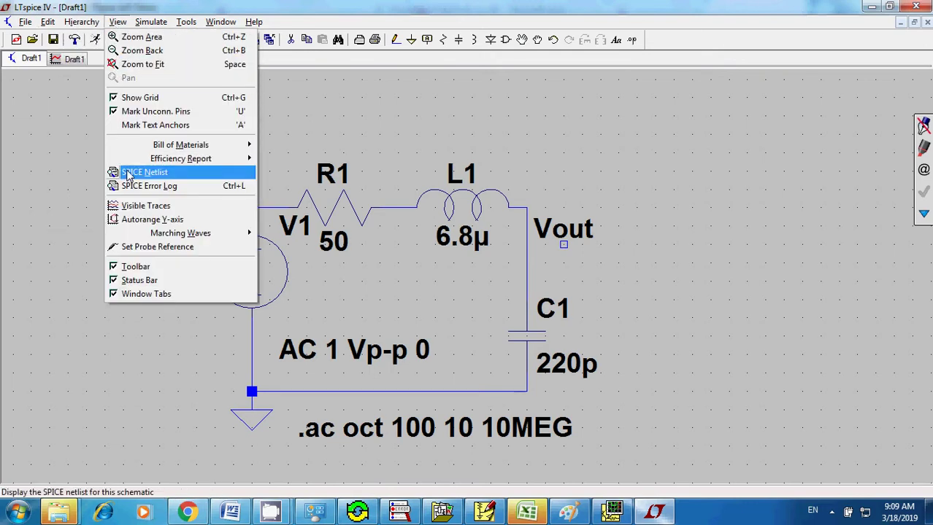
click(129, 175)
drag(405, 94, 740, 121)
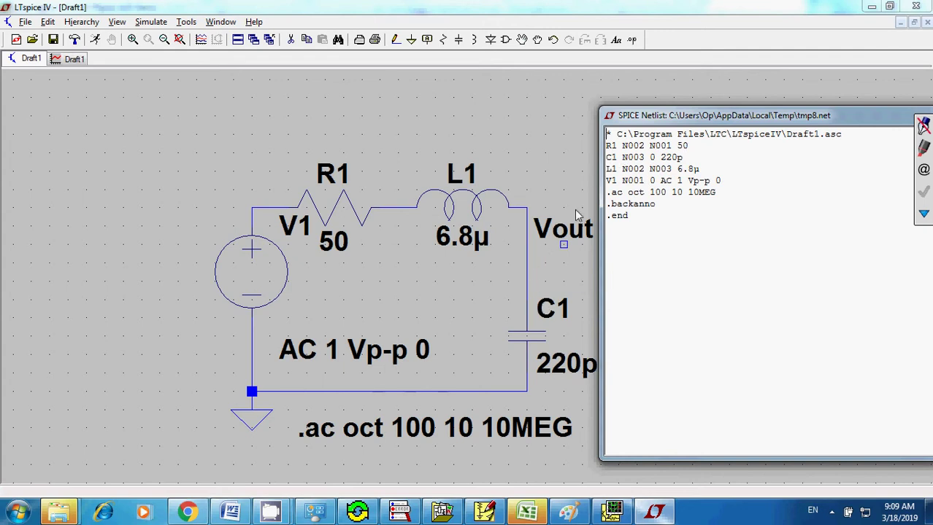
click(661, 157)
drag(709, 115, 468, 118)
click(861, 115)
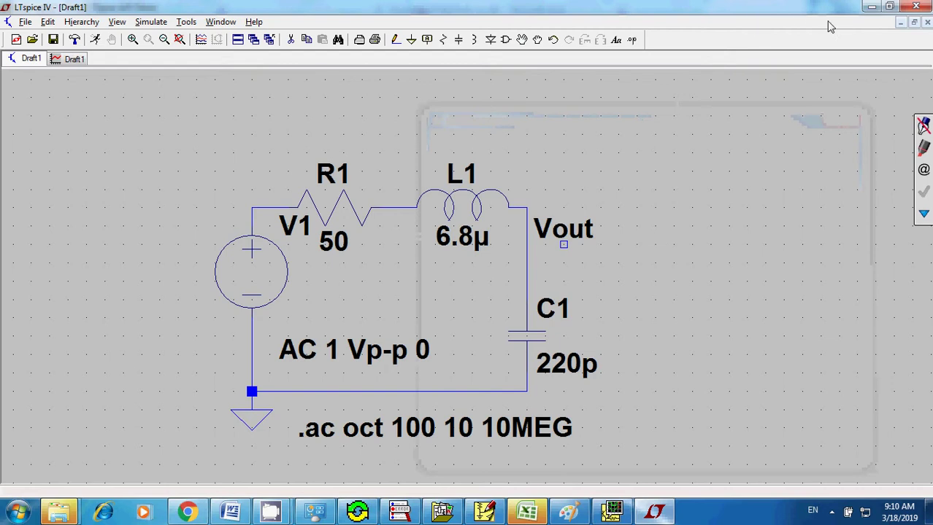
- Maximize the plot window and add the V(n003) trace for the node between L1 and C1
click(914, 23)
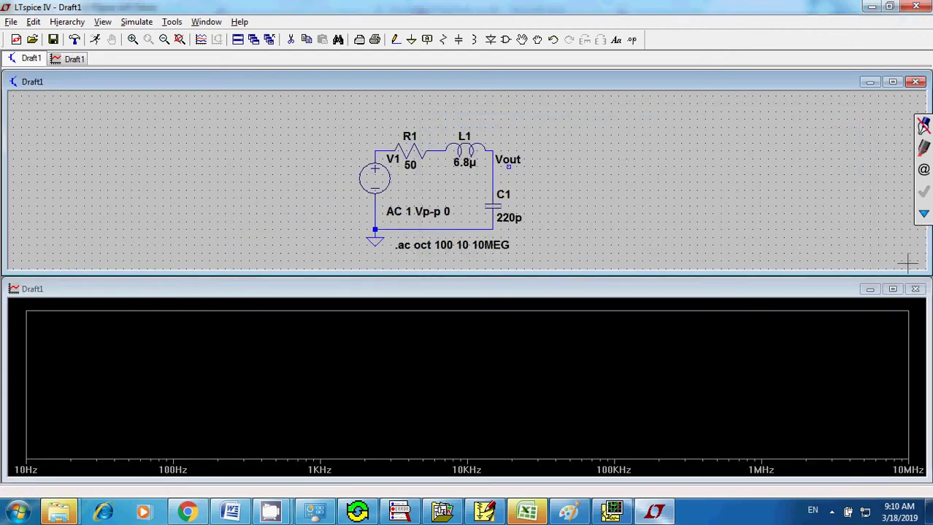
click(891, 289)
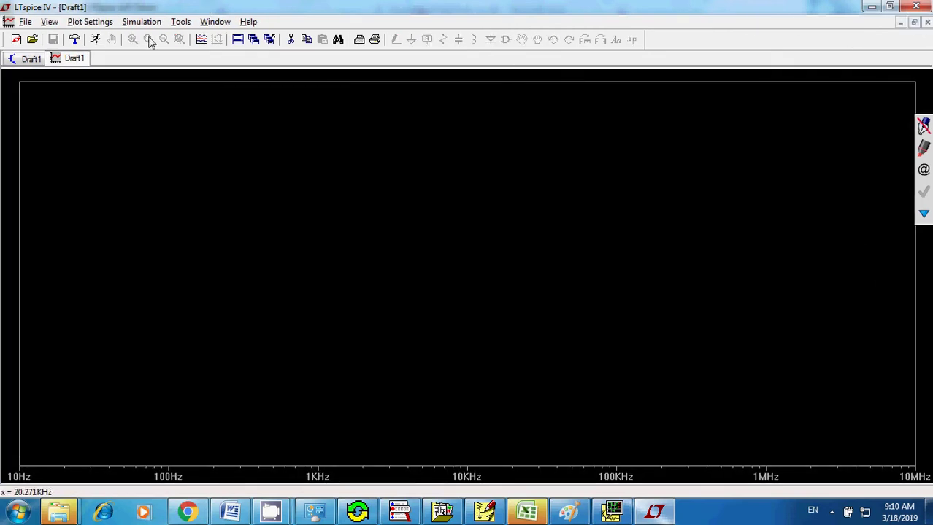
click(82, 21)
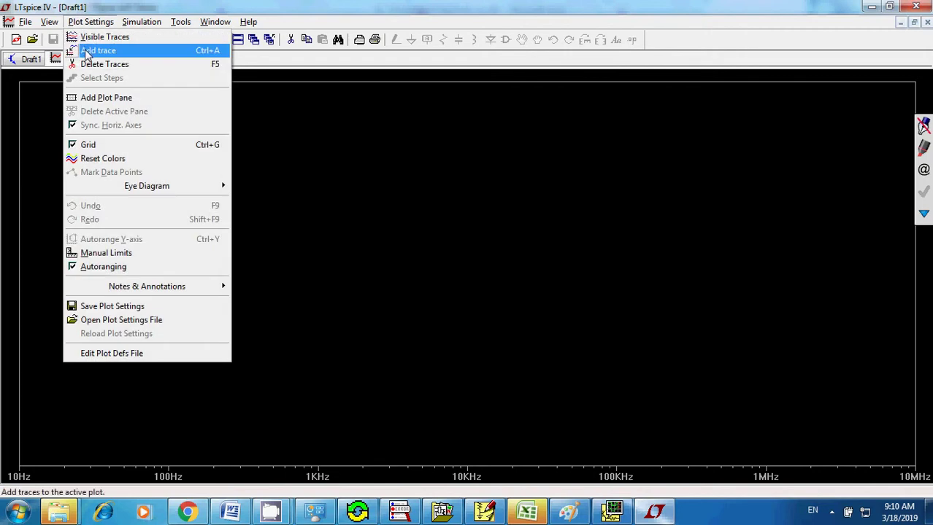
click(87, 51)
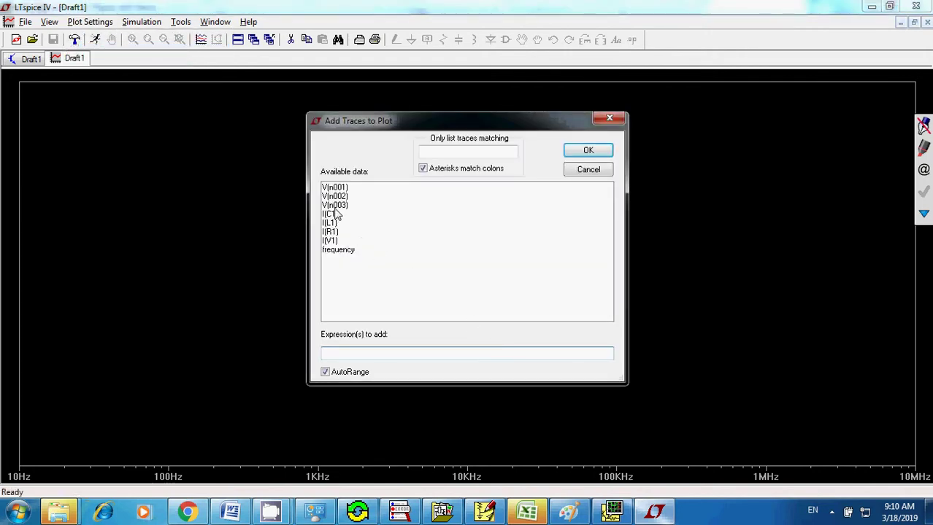
click(336, 205)
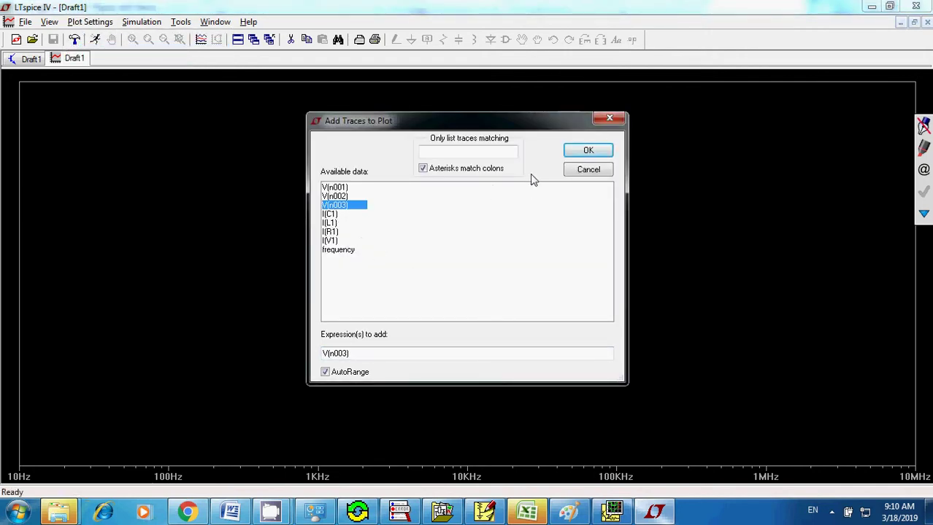
click(589, 153)
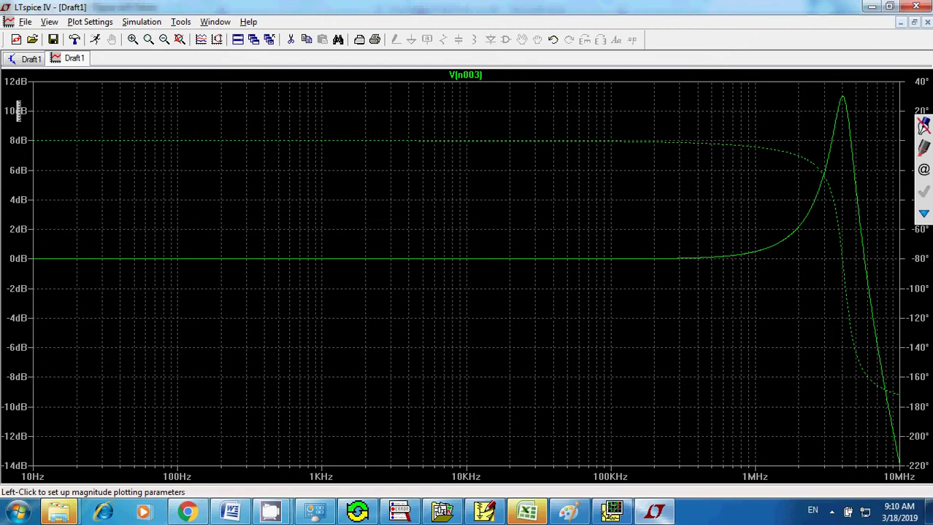
- Switch the magnitude axis to linear and back to decibel, applying a range of 50dB to -500dB with 50dB ticks
right_click(20, 113)
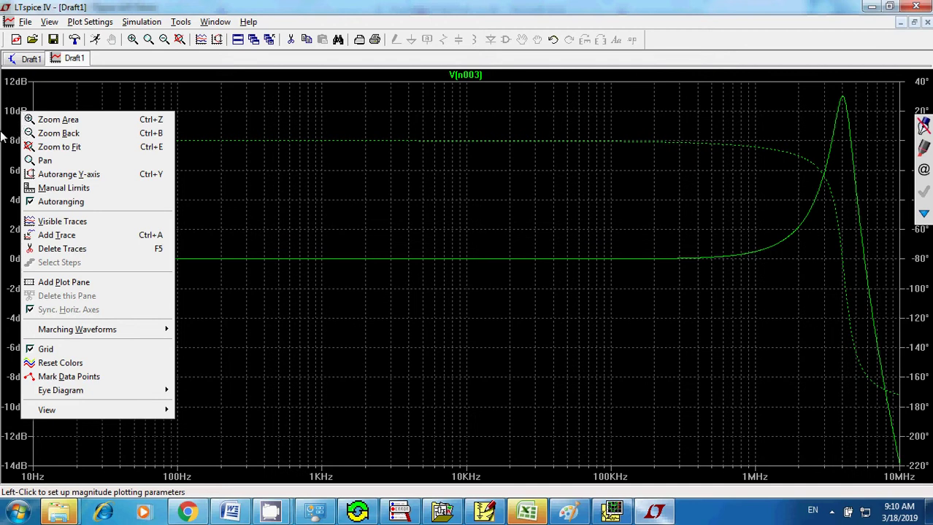
click(5, 138)
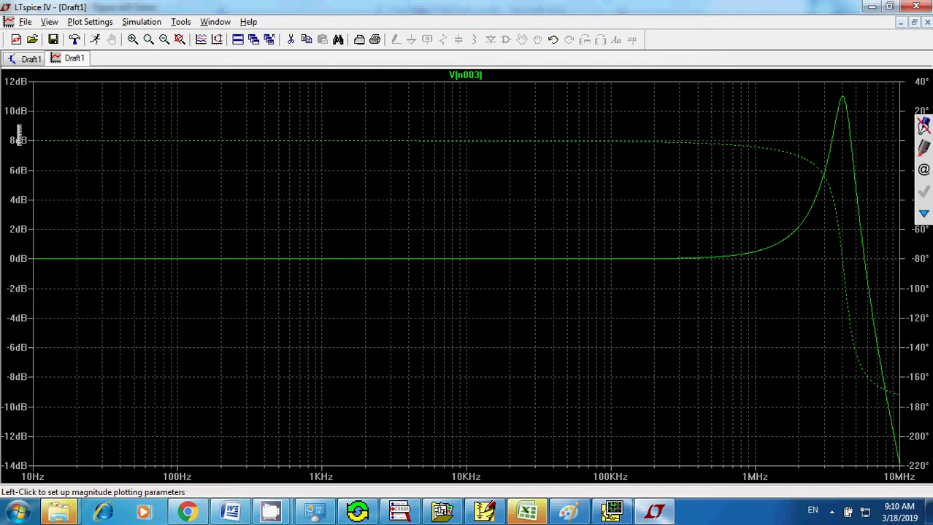
click(19, 136)
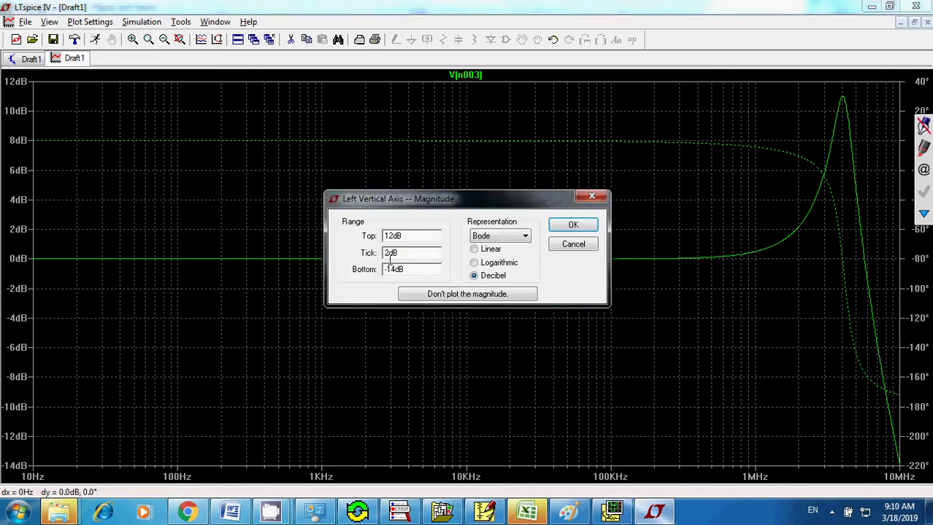
click(475, 250)
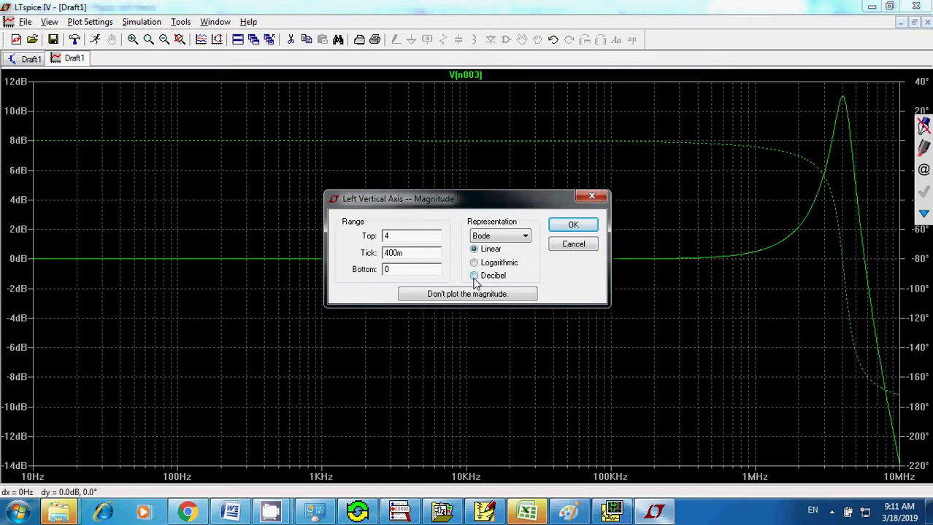
click(474, 276)
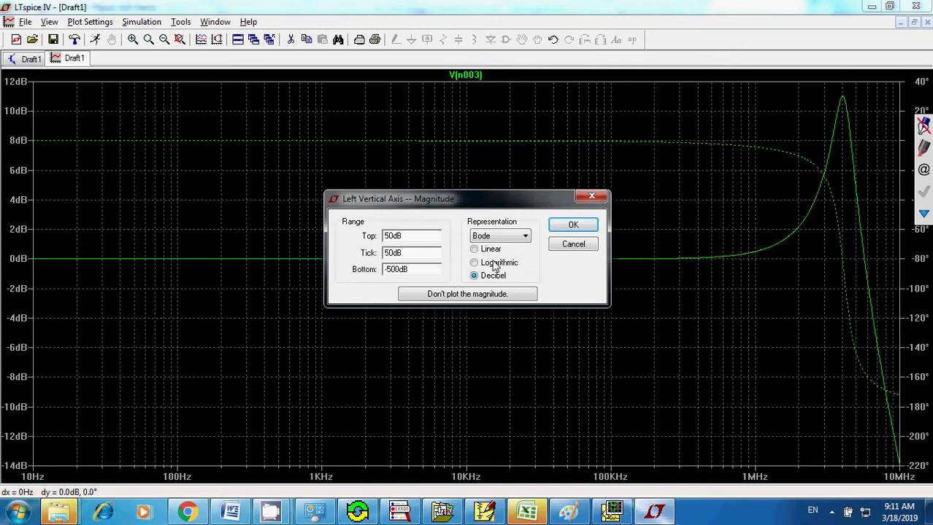
click(562, 225)
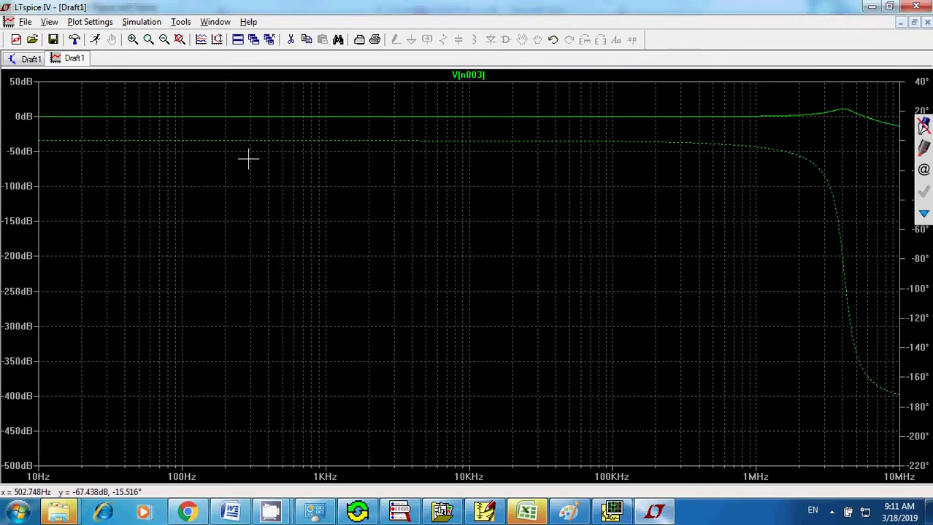
- Reopen the magnitude axis settings and cancel them, and zoom the plot back two-fold
right_click(8, 138)
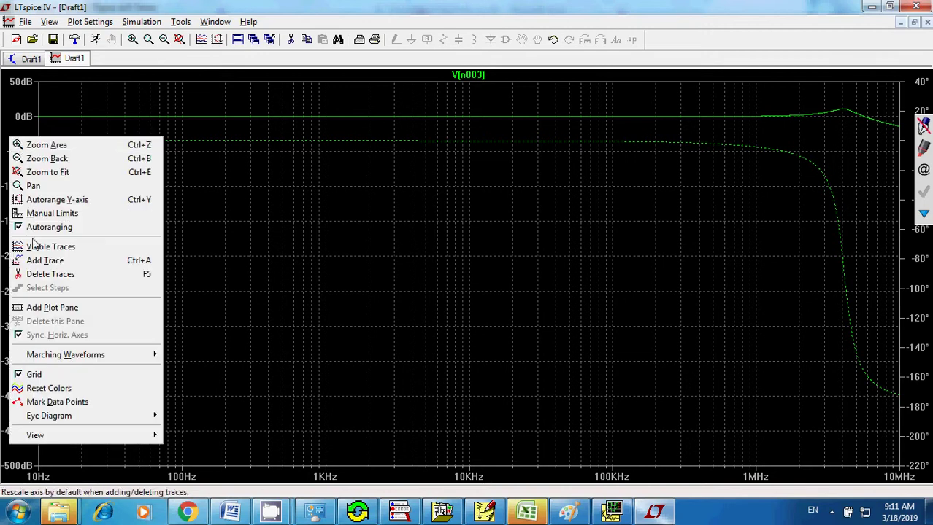
click(19, 119)
click(19, 118)
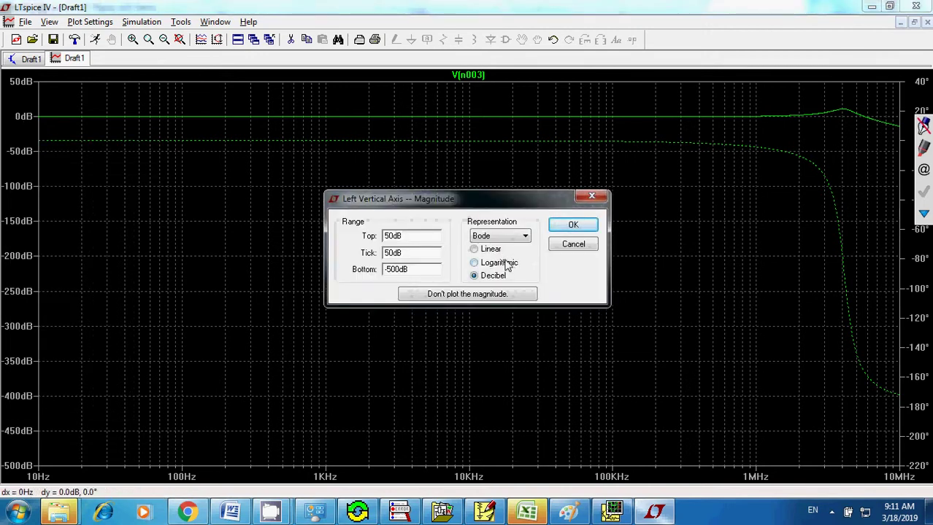
click(557, 245)
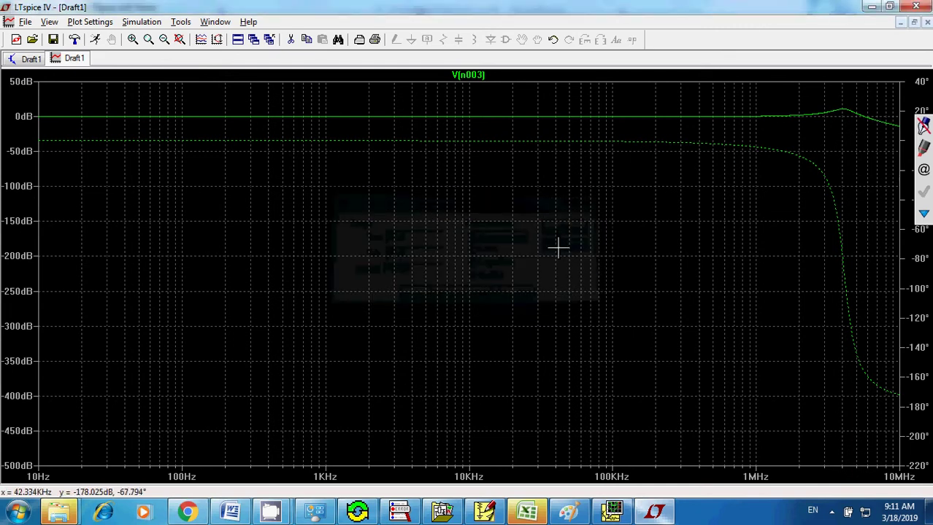
right_click(591, 192)
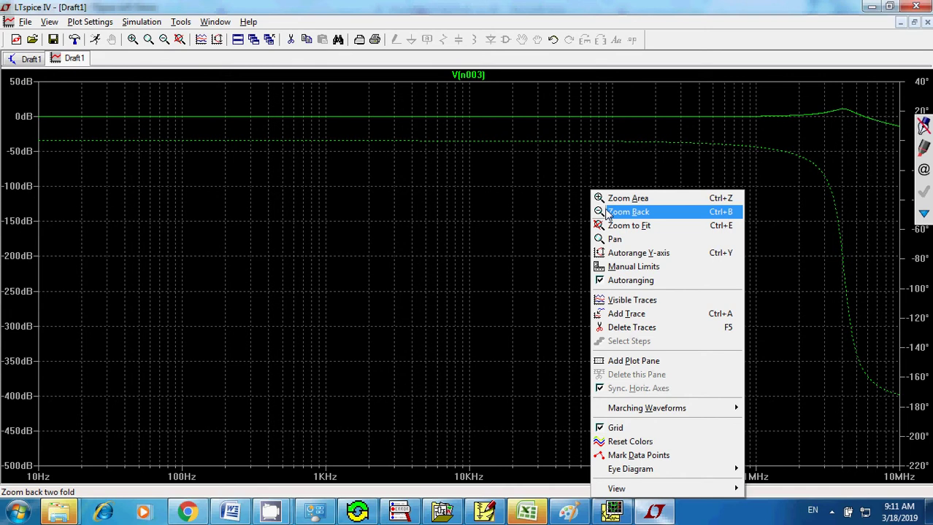
click(605, 212)
right_click(606, 210)
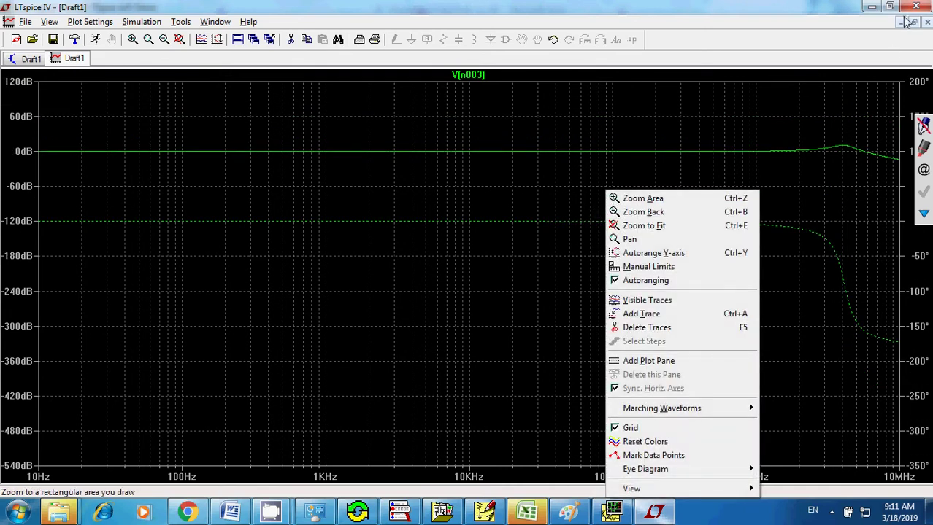
- Close the plot window and rerun the AC simulation from the schematic
click(926, 23)
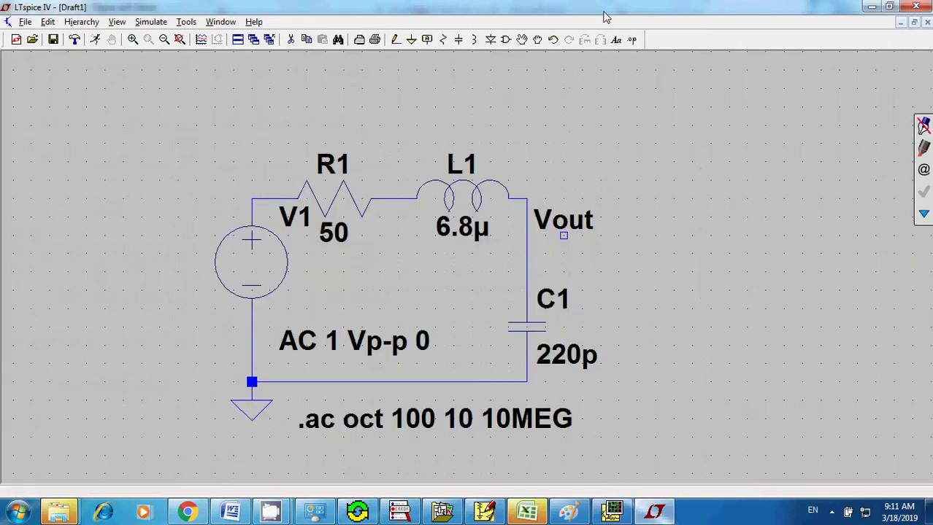
click(143, 22)
click(150, 37)
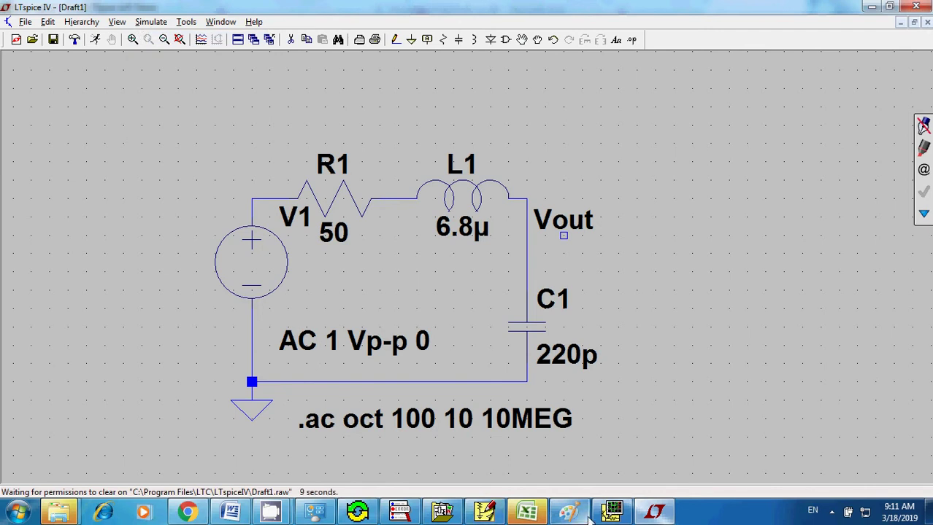
mouse_move(586, 515)
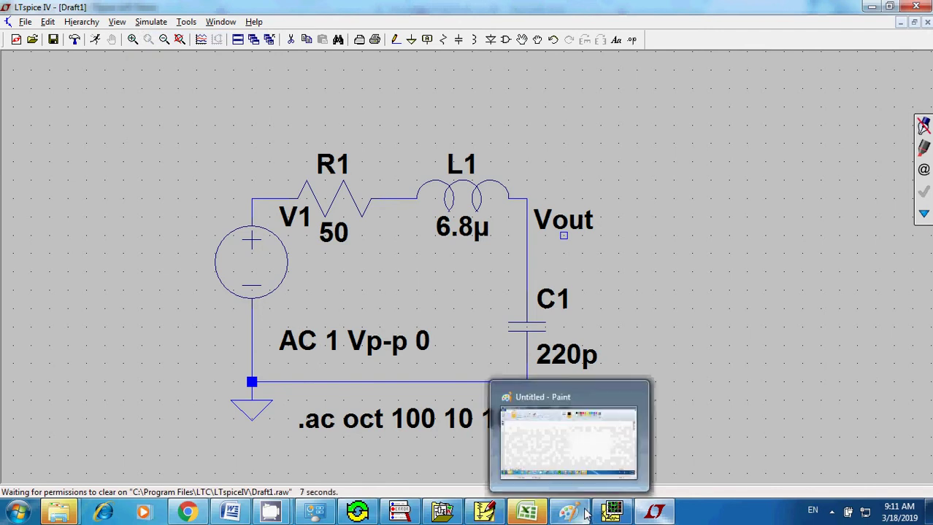
mouse_move(577, 431)
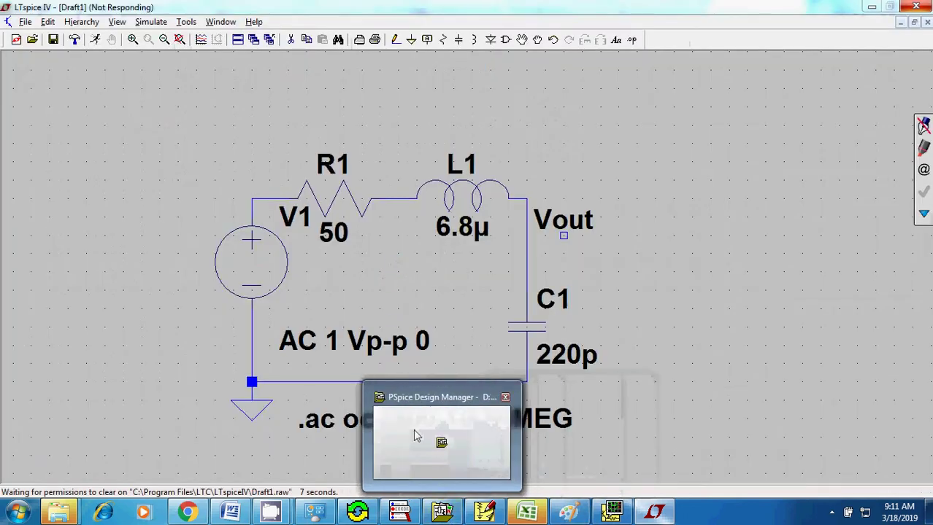
- Dismiss the SPICE error log and add the V(n003) trace to the maximized plot window
mouse_move(502, 454)
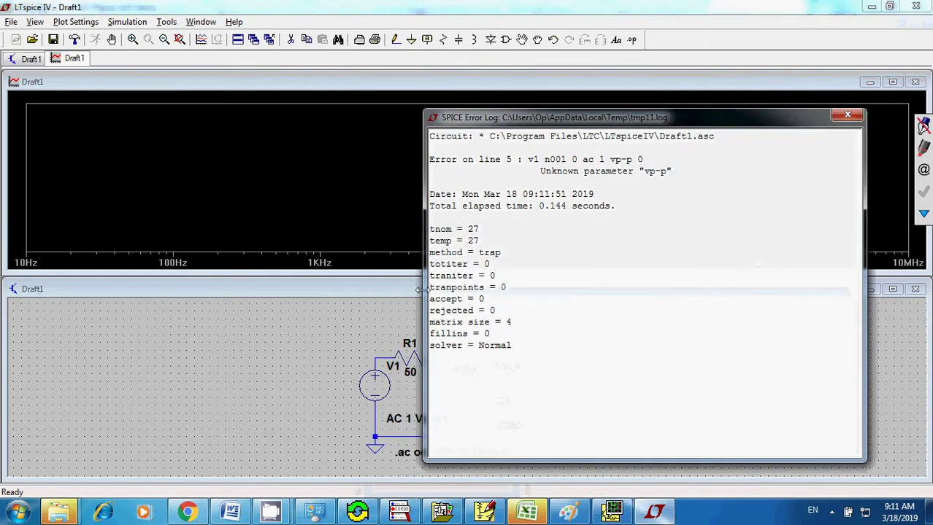
click(847, 114)
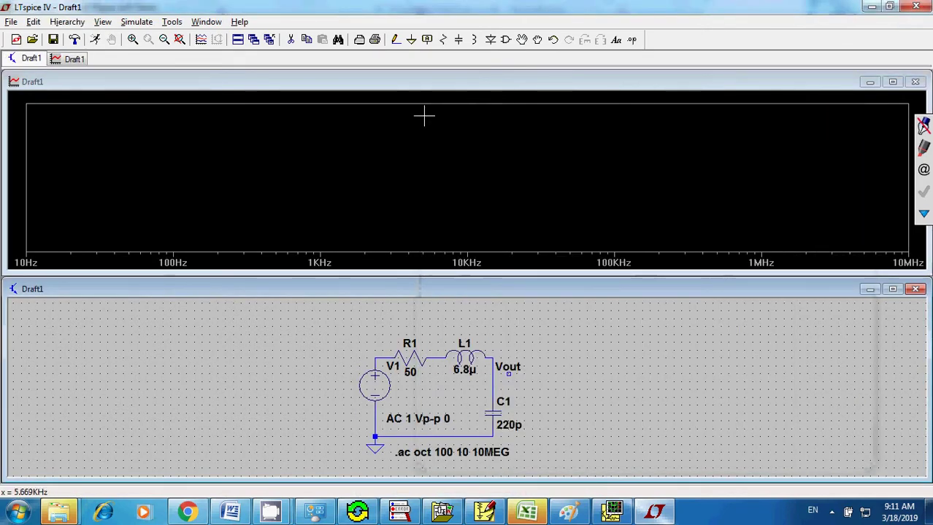
click(891, 84)
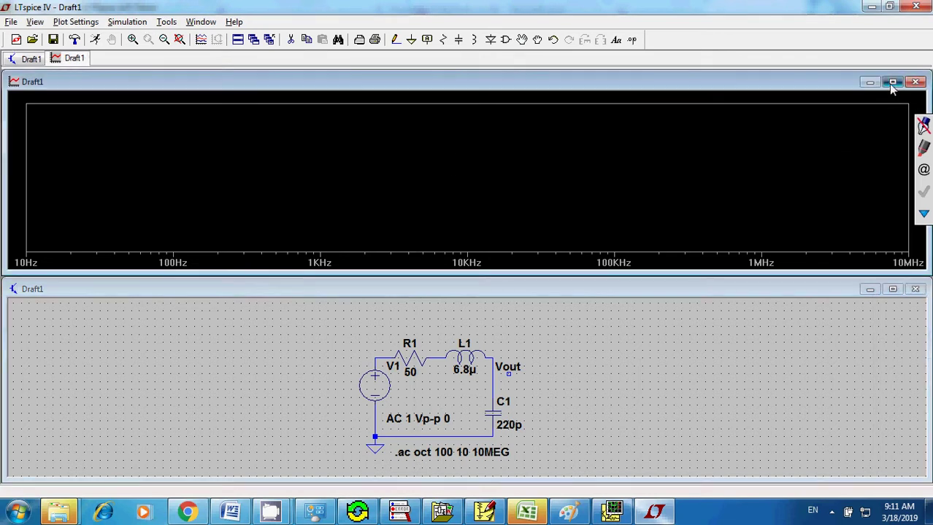
click(891, 85)
click(91, 22)
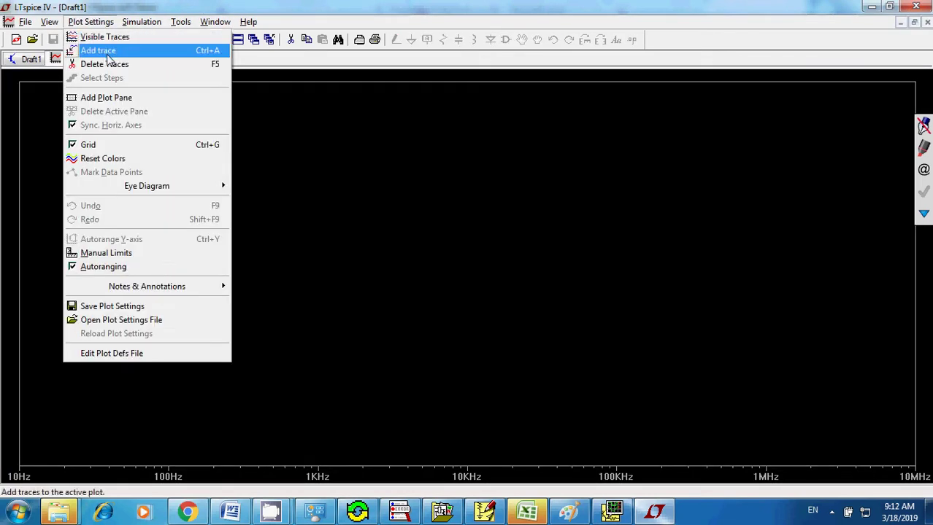
click(108, 56)
click(329, 207)
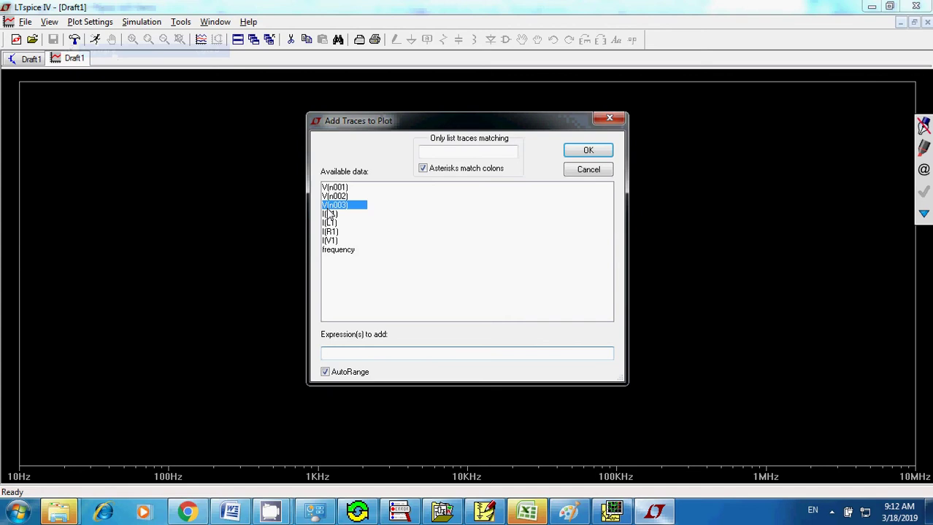
click(587, 151)
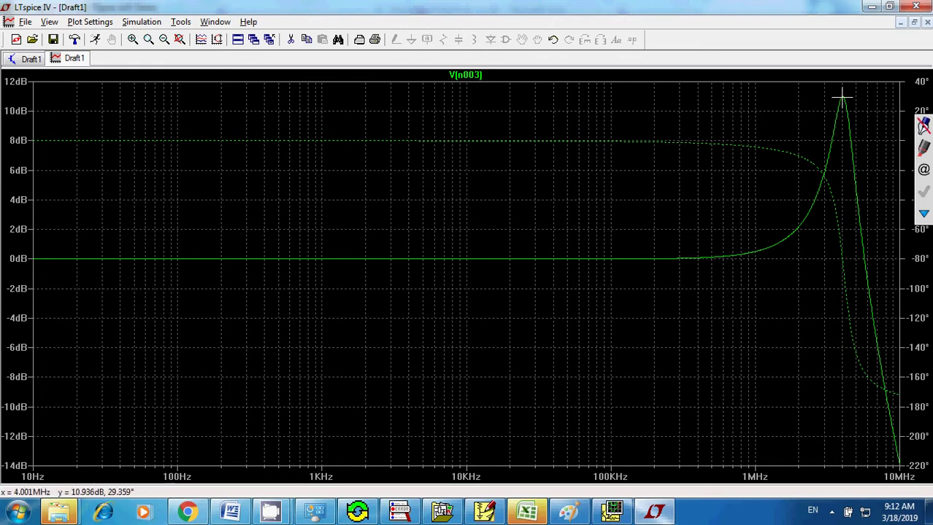
- Circle the resonance peak in red with the on-screen pen and close the annotation
click(924, 214)
click(873, 220)
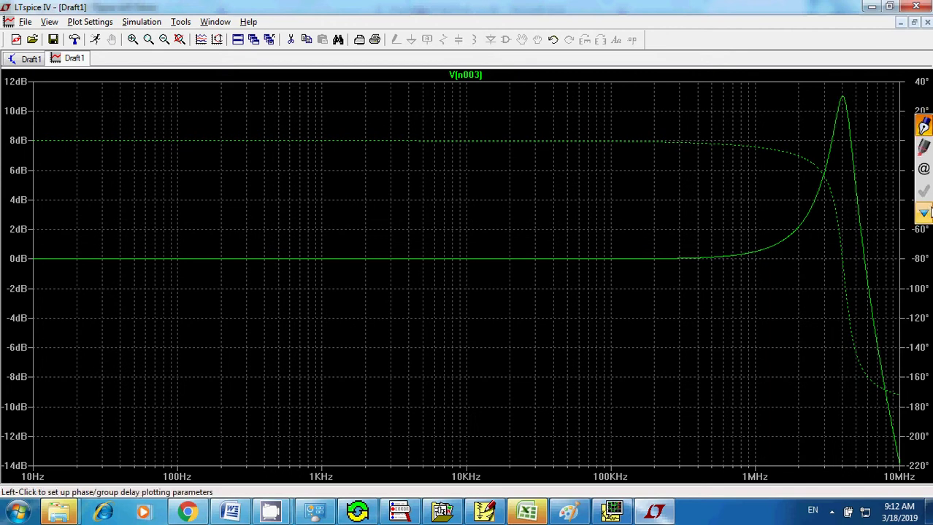
click(925, 212)
click(878, 237)
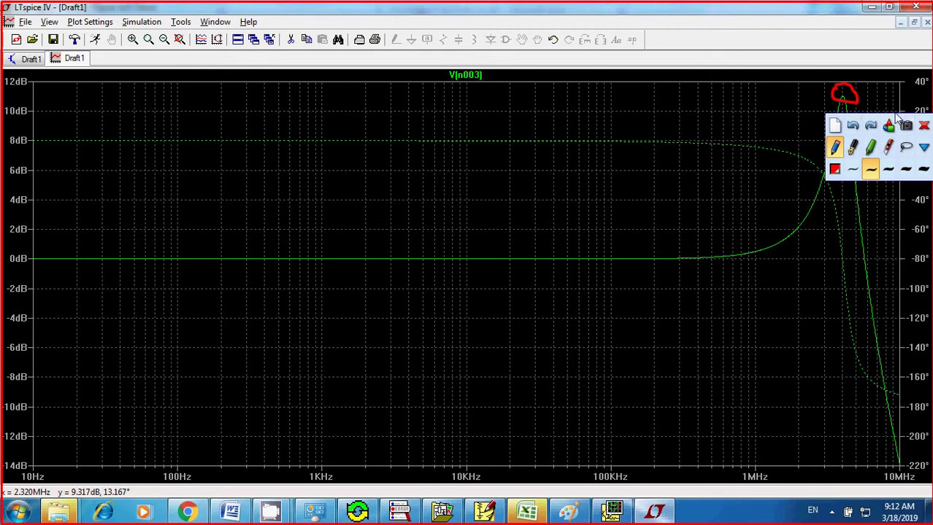
drag(895, 121, 903, 292)
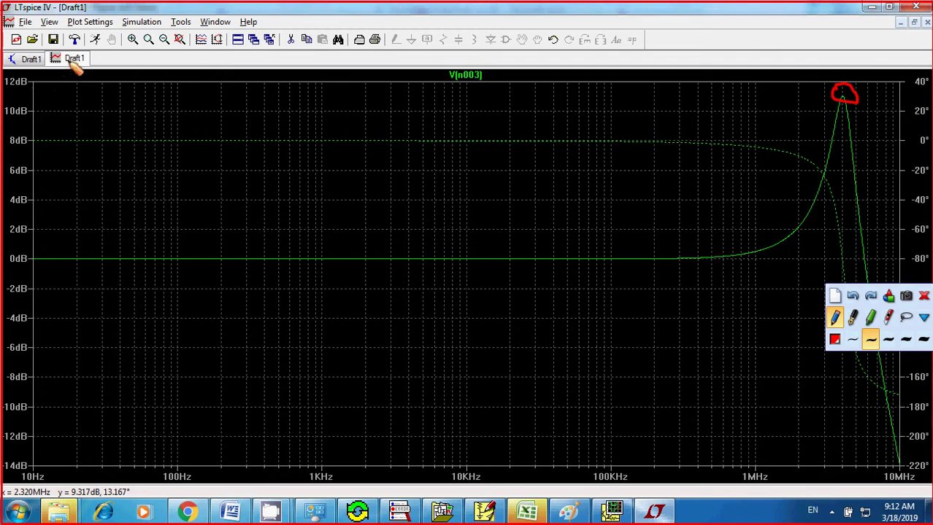
click(904, 315)
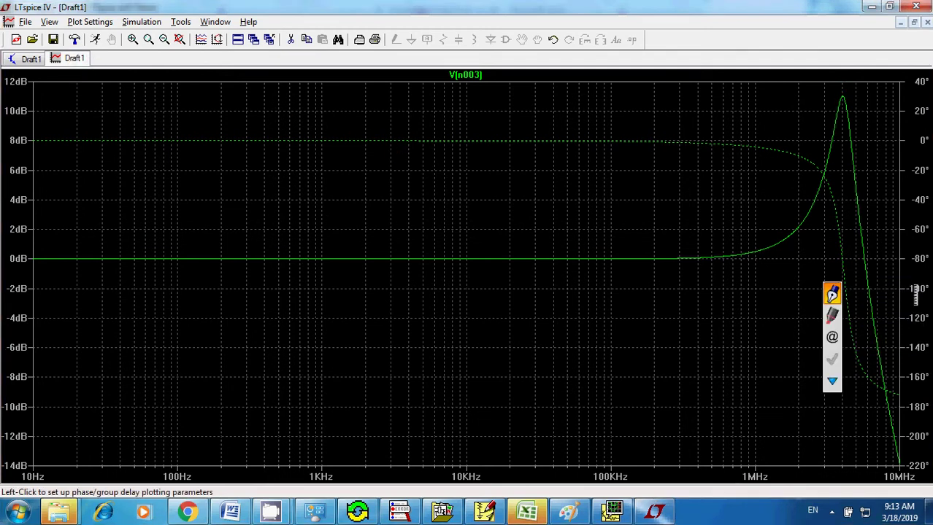
- Turn the plot grid off and back on
right_click(16, 109)
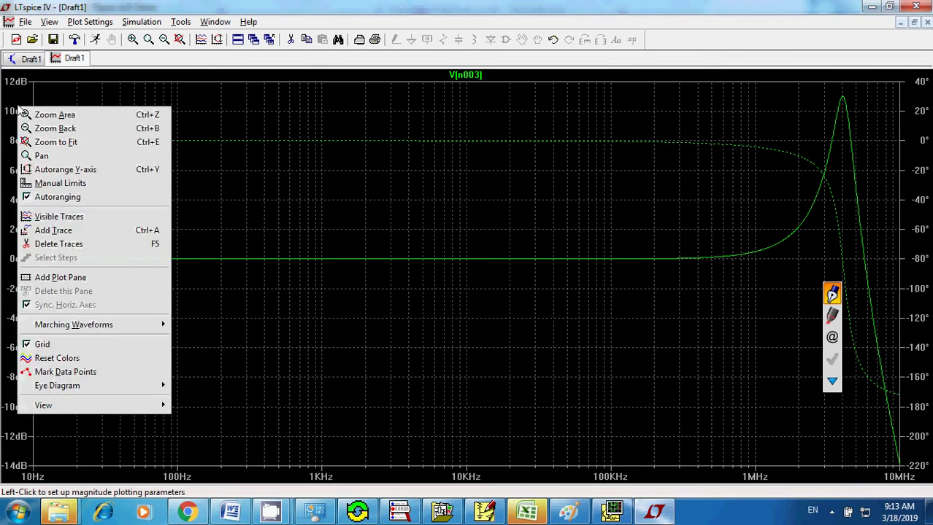
click(36, 345)
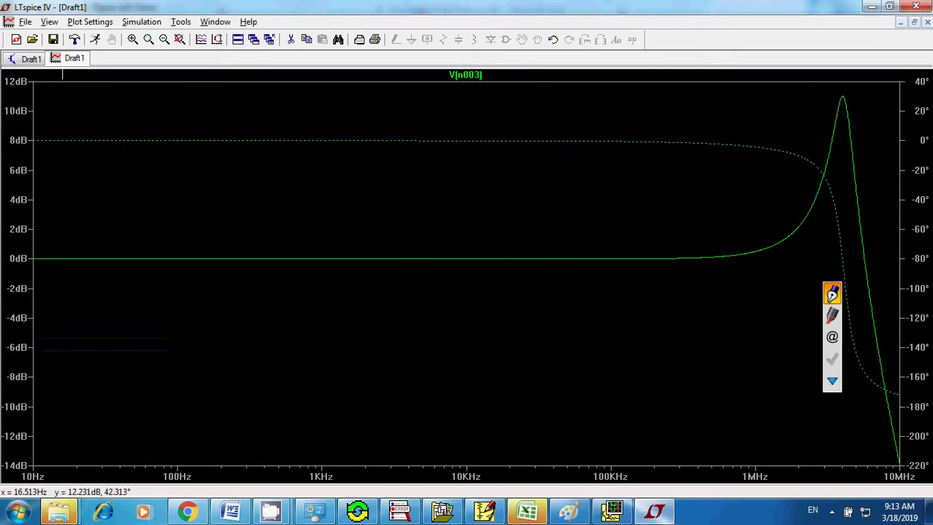
click(50, 22)
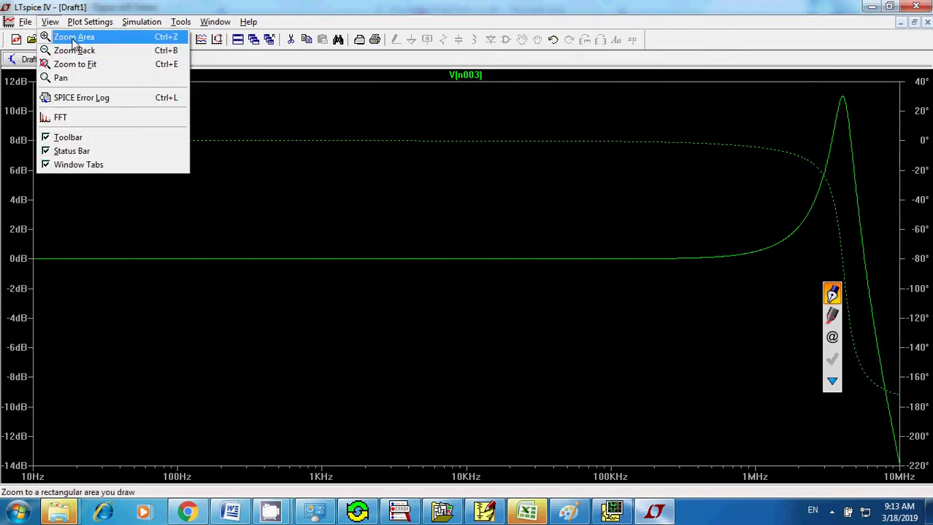
mouse_move(84, 21)
click(74, 145)
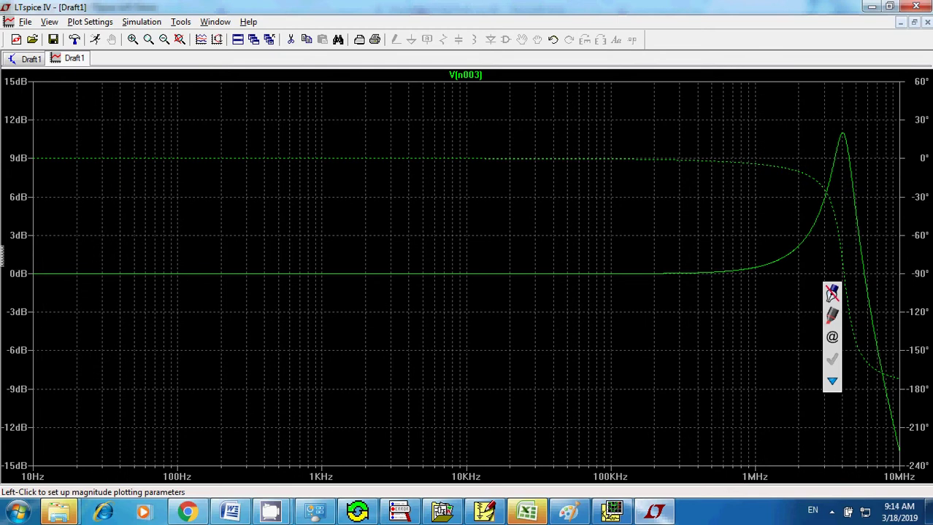
- Inspect the magnitude axis range settings and cancel them
click(3, 257)
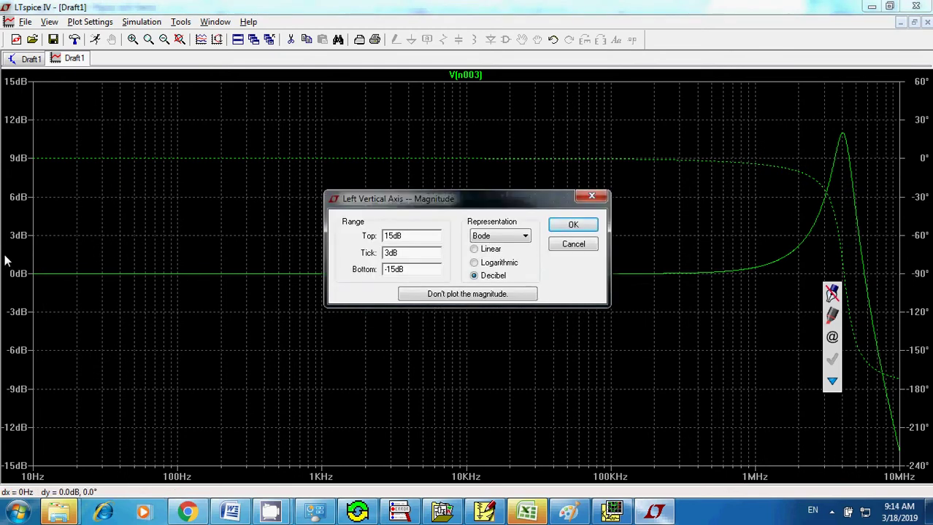
click(572, 245)
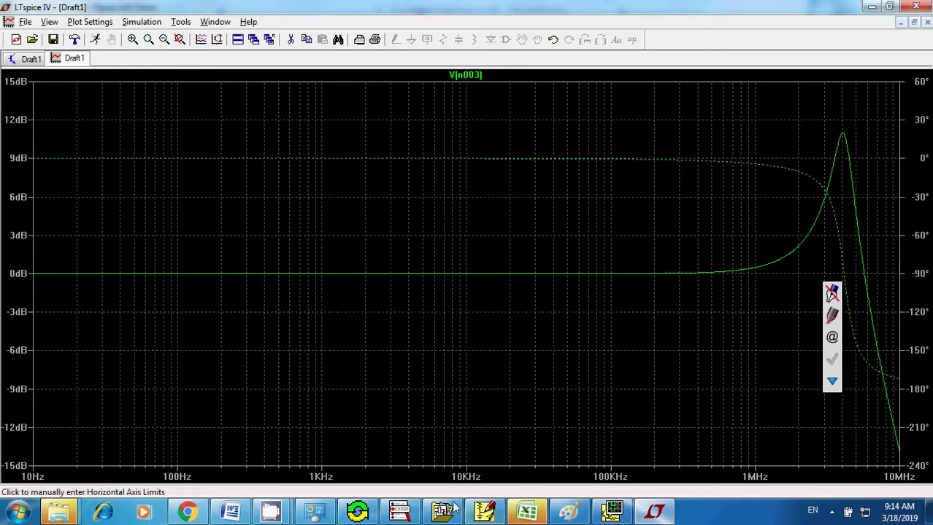
mouse_move(270, 515)
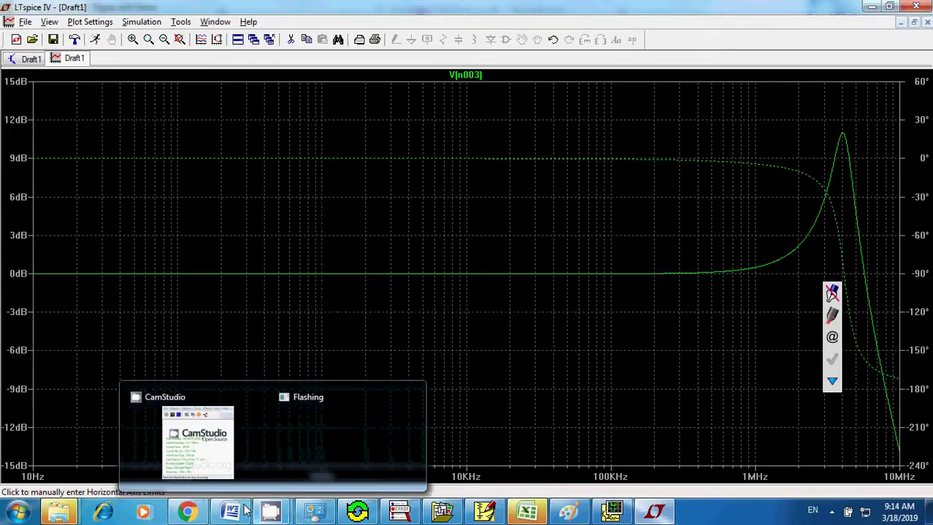
click(219, 454)
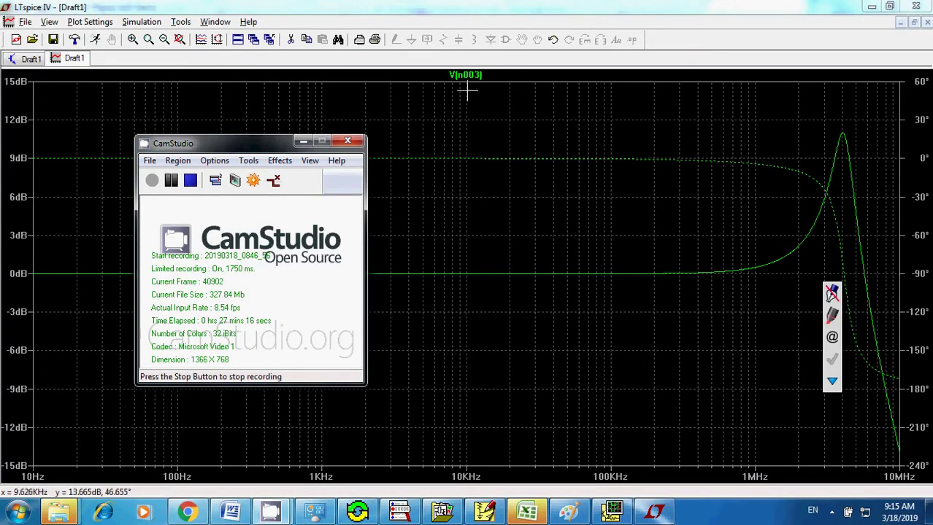
click(475, 8)
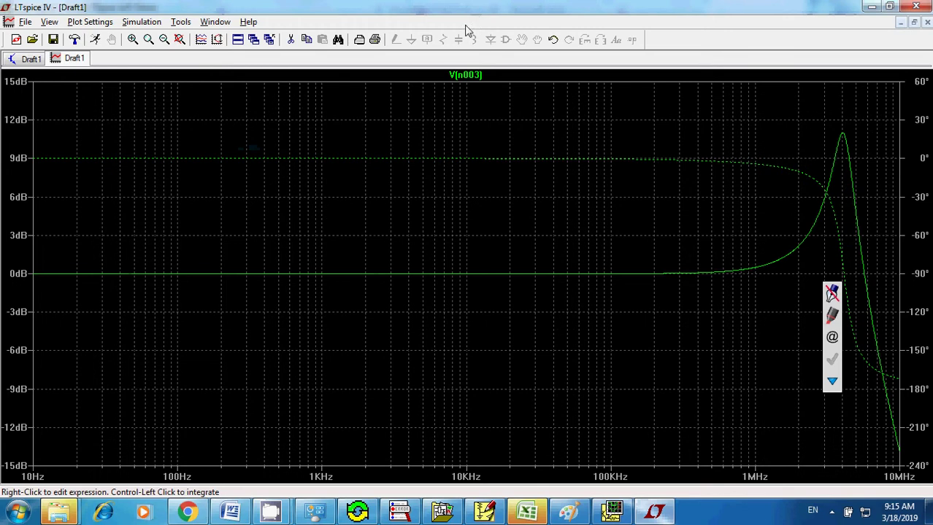
- Attach a cursor to the V(n003) trace and move its readout window away from the resonance peak
click(465, 76)
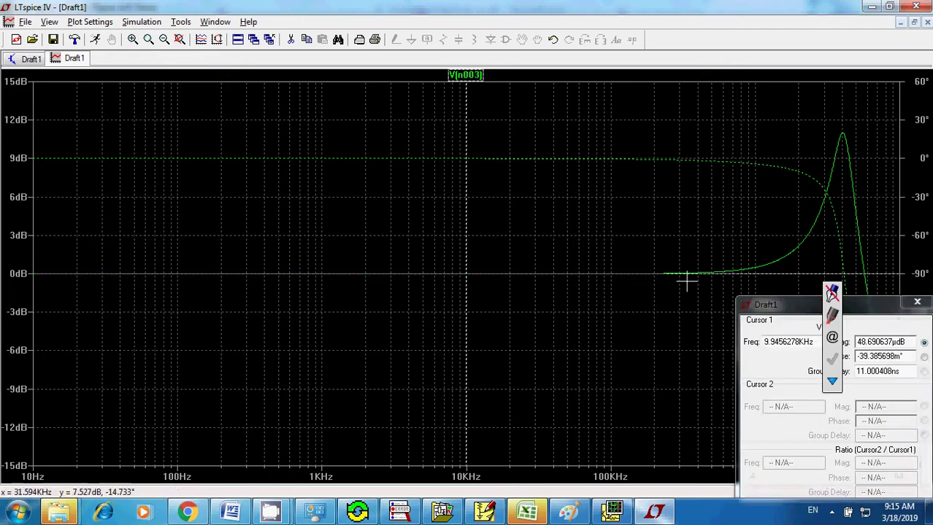
drag(827, 304, 430, 223)
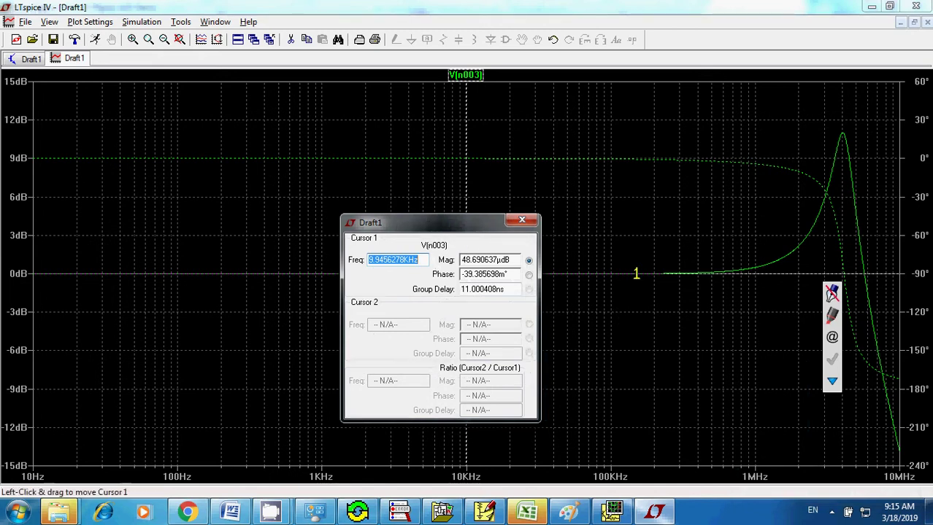
click(752, 266)
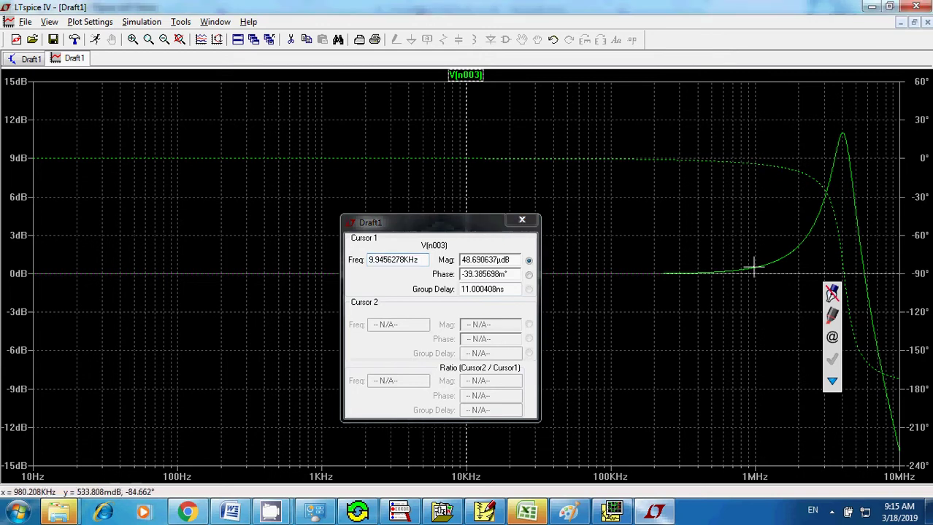
- Move the cursor up in frequency along the V(n003) trace to the resonance peak
key(Right)
key(Right)
key(Right)
key(Right)
key(Right)
key(Right)
key(Right)
key(Right)
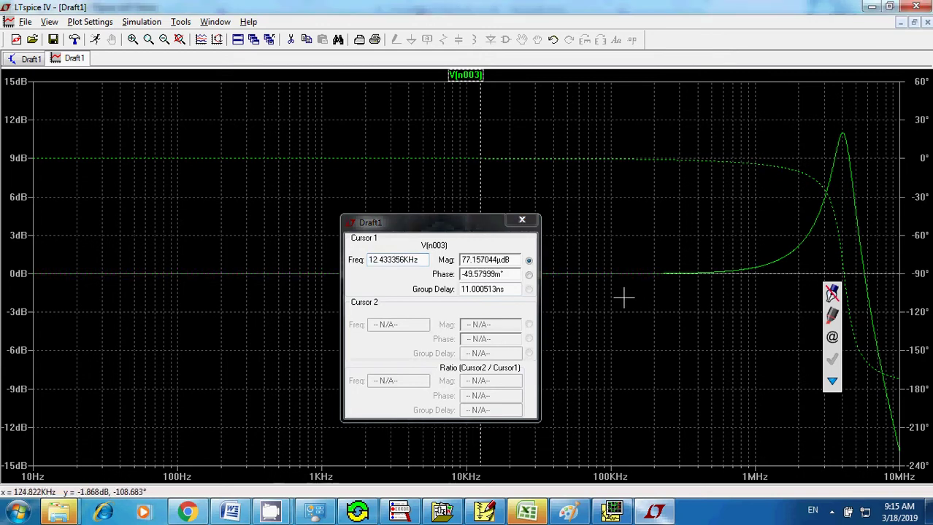
key(Right)
key(Right)
key(Right)
key(Right)
key(Right)
key(Right)
key(Right)
key(Right)
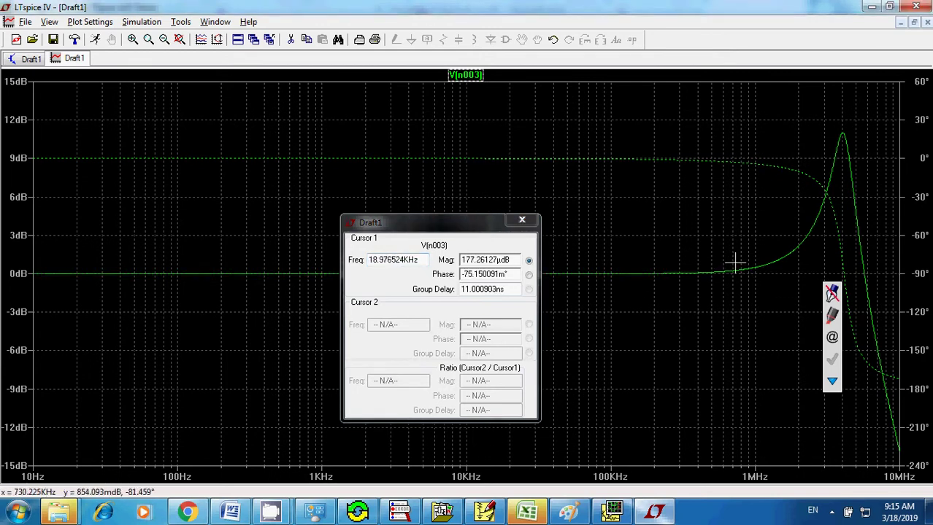
key(Right)
key(Right)
key(Right)
key(Right)
key(Right)
key(Right)
key(Right)
key(Right)
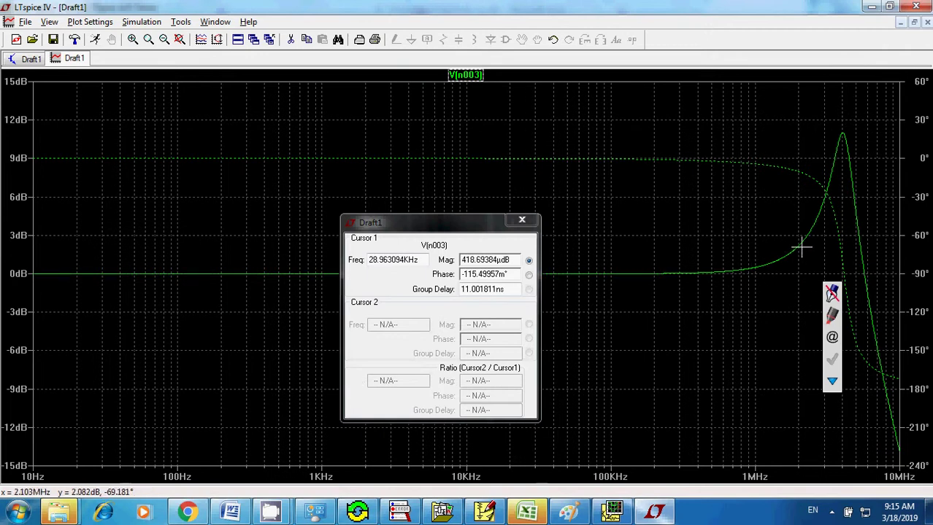
key(Right)
key(Right)
key(Right)
key(Right)
key(Right)
key(Right)
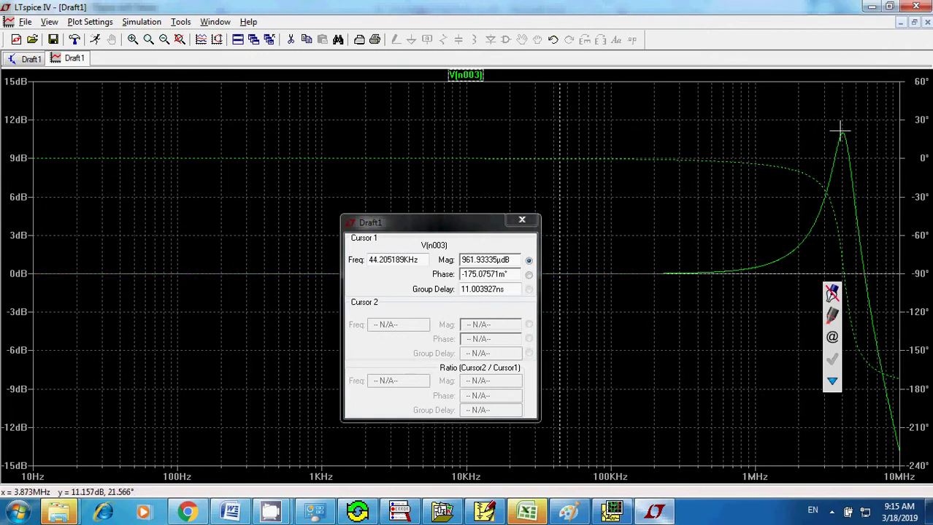
key(Right)
key(Right)
key(Right)
key(Right)
key(Right)
key(Right)
key(Right)
key(Right)
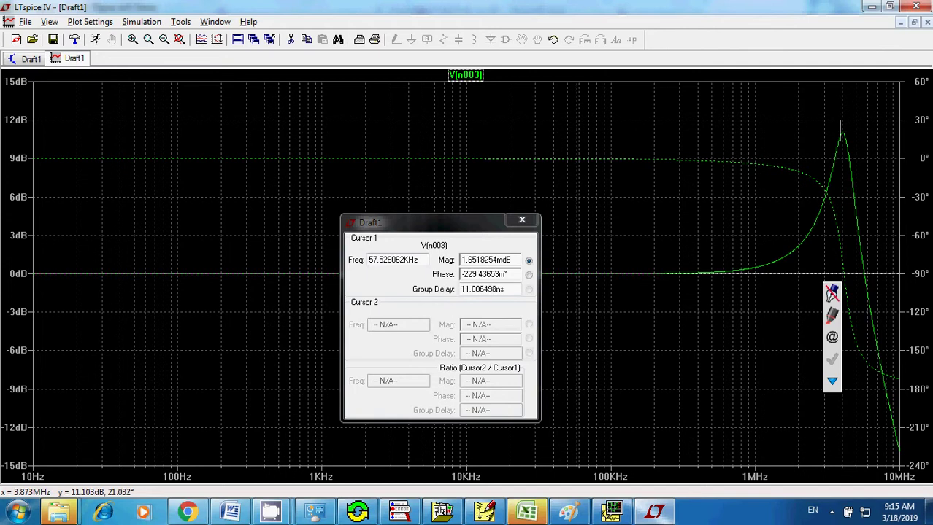
key(Right)
key(Right)
key(Right)
key(Right)
key(Right)
key(Right)
key(Right)
key(Right)
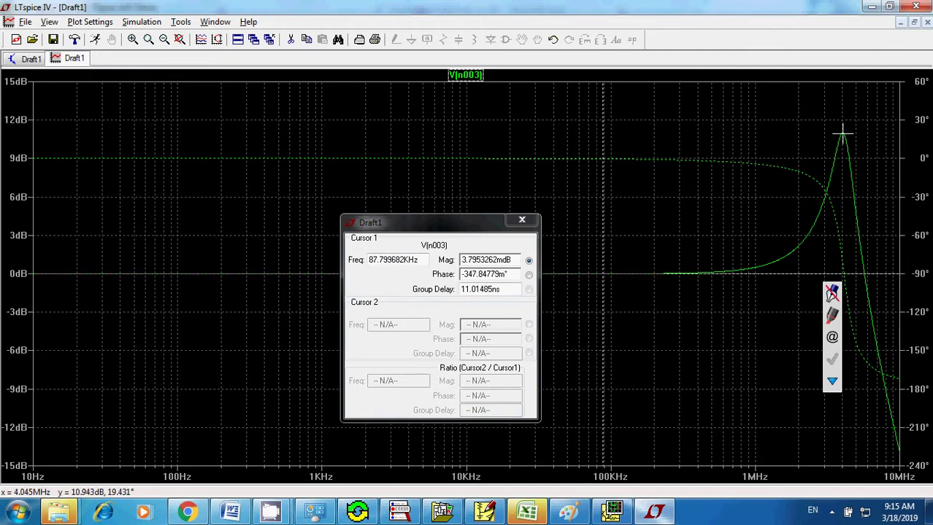
key(Right)
key(Right)
key(Right)
key(Right)
key(Right)
key(Right)
key(Right)
key(Right)
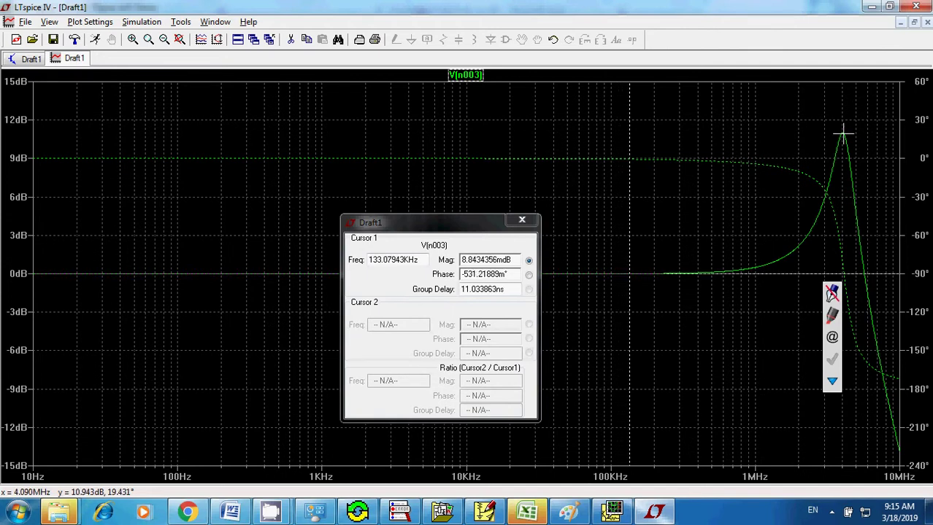
key(Right)
key(Right)
key(Right)
key(Right)
key(Right)
key(Right)
key(Right)
key(Right)
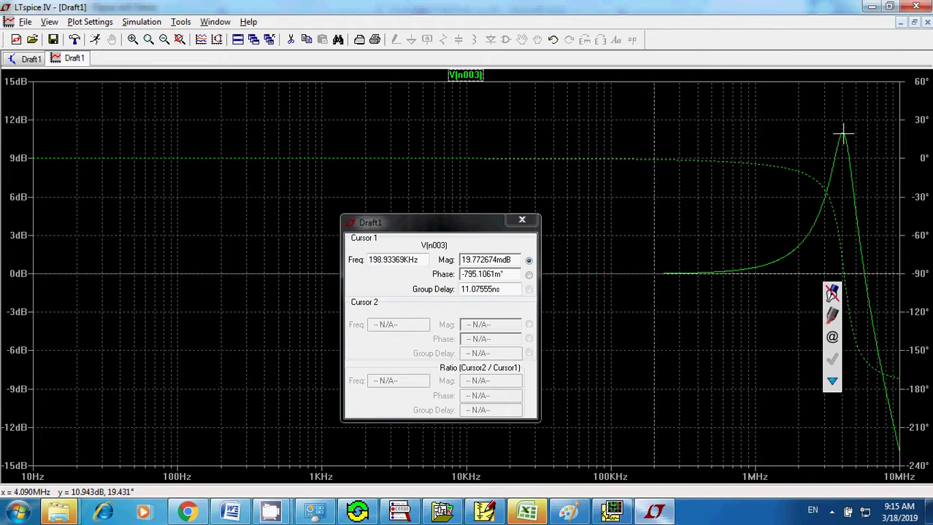
key(Right)
key(Right)
key(Right)
key(Right)
key(Right)
key(Right)
key(Right)
key(Right)
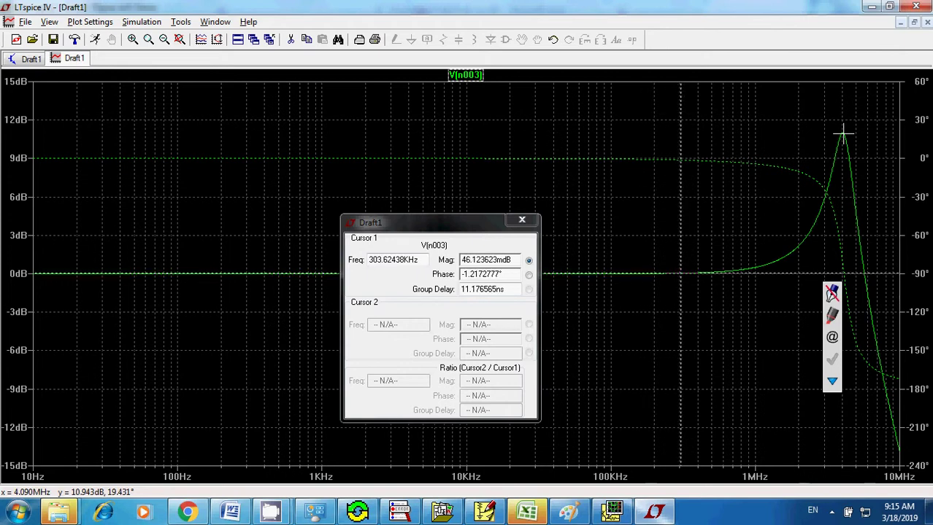
key(Right)
key(Right)
key(Right)
key(Right)
key(Right)
key(Right)
key(Right)
key(Right)
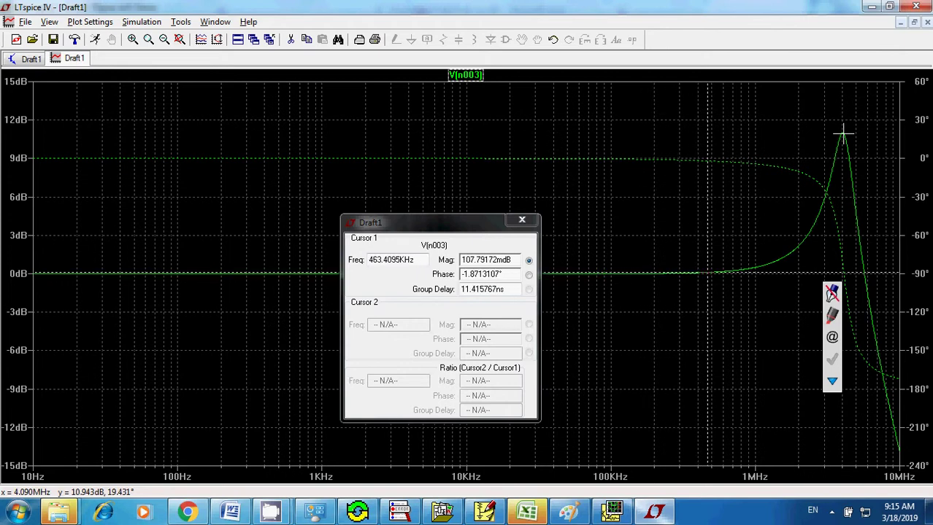
key(Right)
key(Right)
key(Right)
key(Right)
key(Right)
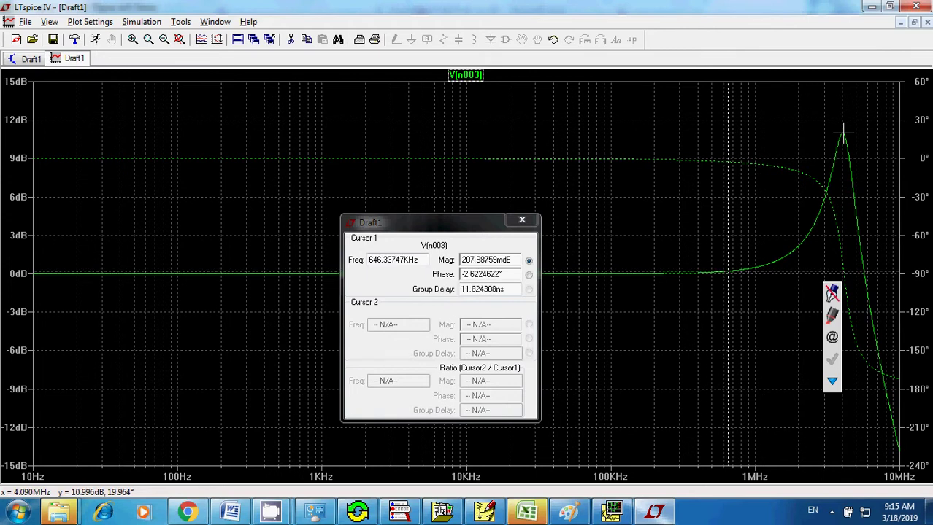
key(Right)
key(Right)
key(Right)
key(Right)
key(Right)
key(Right)
key(Right)
key(Right)
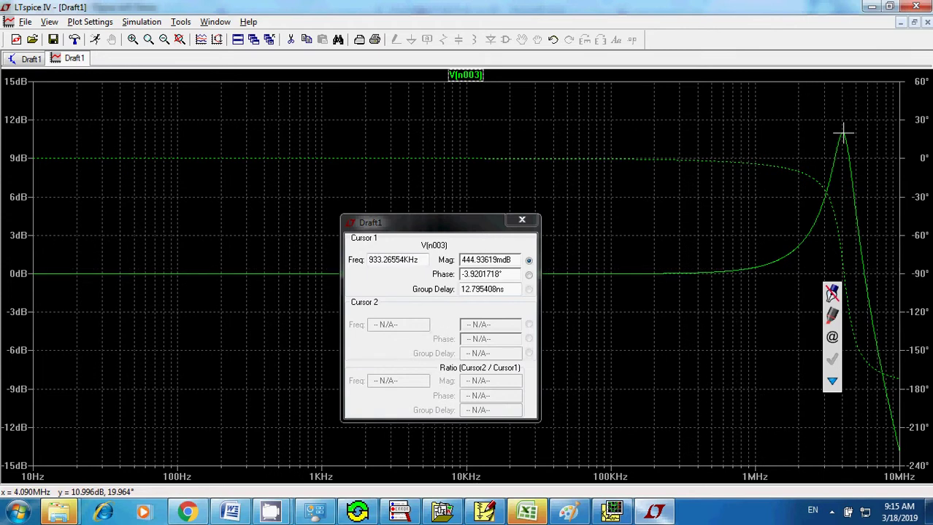
key(Right)
key(Right)
key(Right)
key(Right)
key(Right)
key(Right)
key(Right)
key(Right)
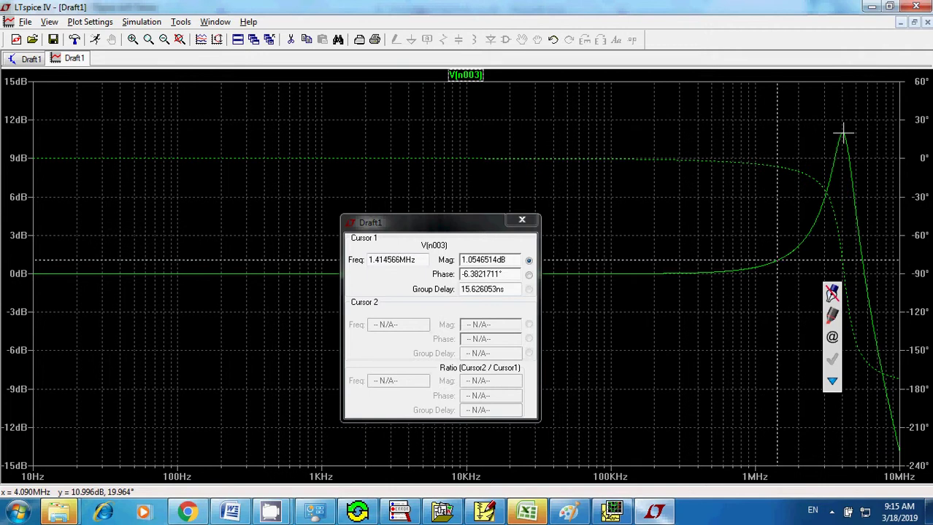
key(Right)
key(Right)
key(Right)
key(Right)
key(Right)
key(Right)
key(Right)
key(Right)
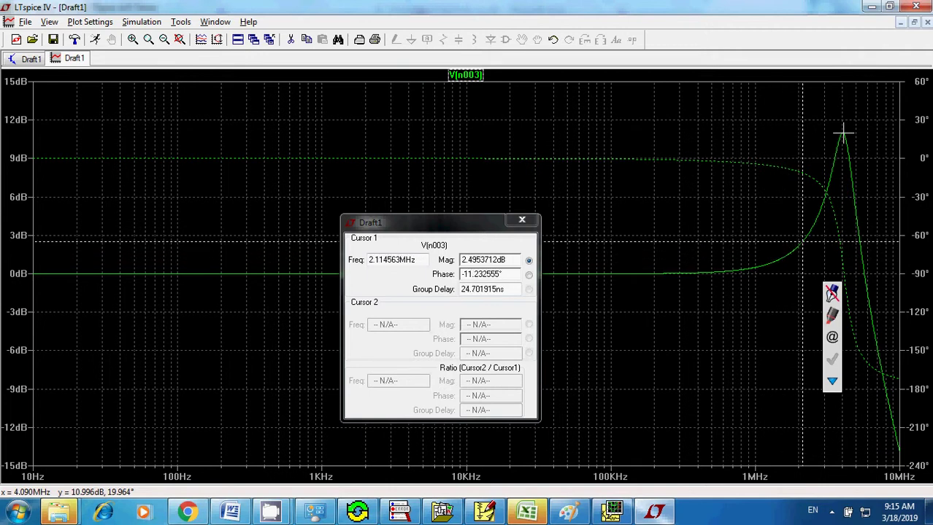
key(Right)
key(Right)
key(Right)
key(Right)
key(Right)
key(Right)
key(Right)
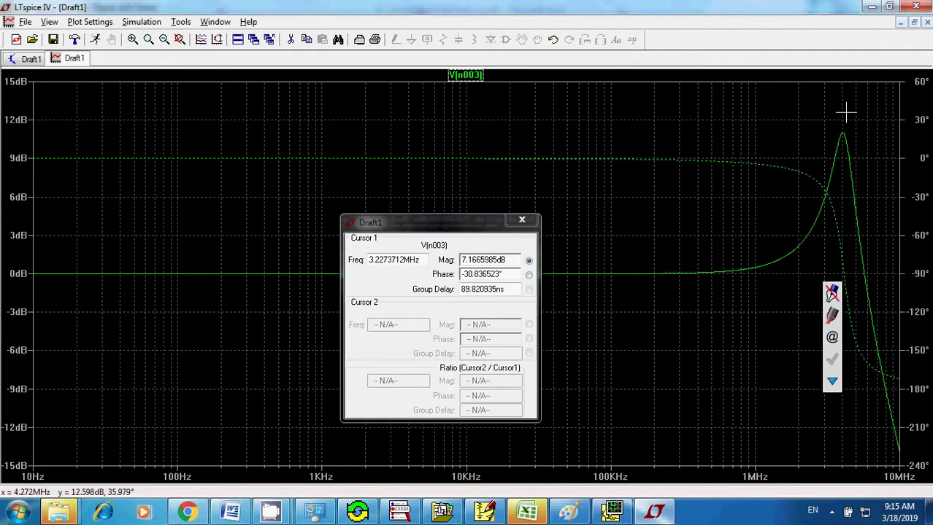
key(Right)
key(Right)
key(Right)
key(Right)
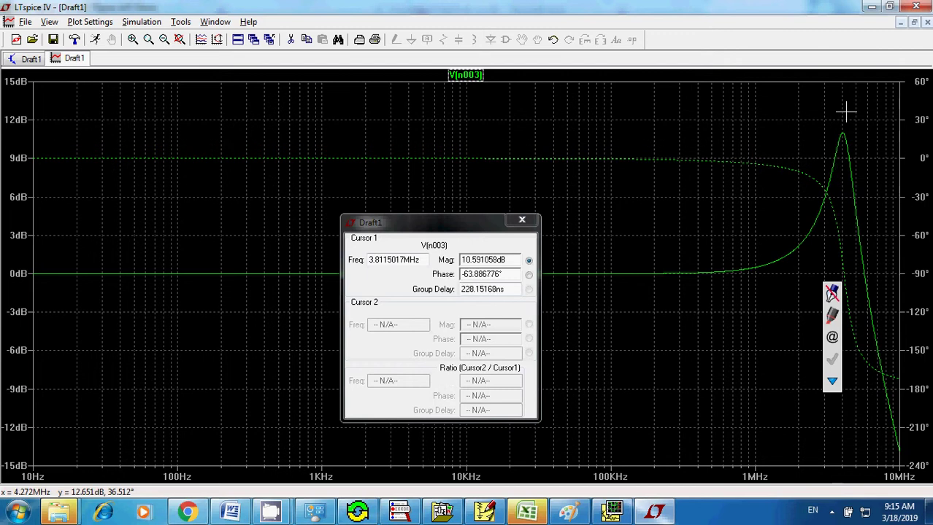
key(Right)
key(Right)
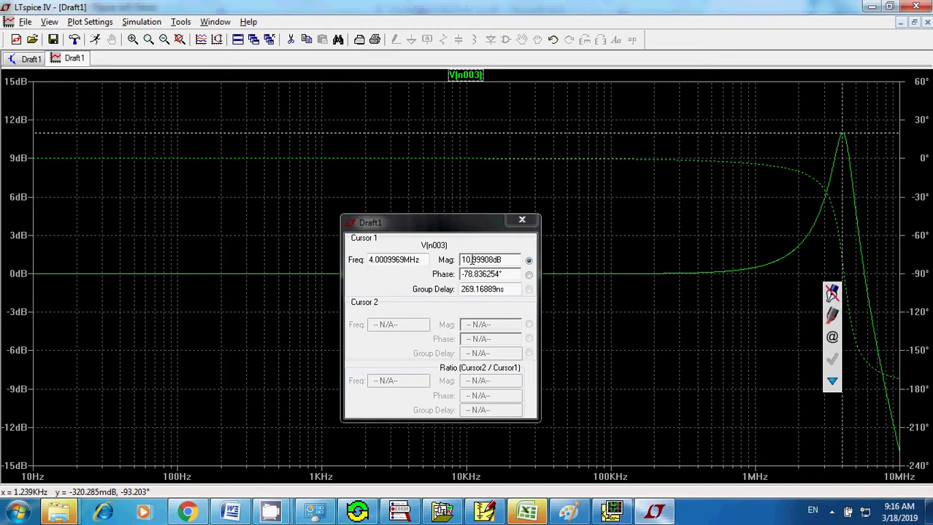
- Move the cursor down in frequency to the lower 3 dB cutoff point, where the magnitude is about 8 dB
key(Left)
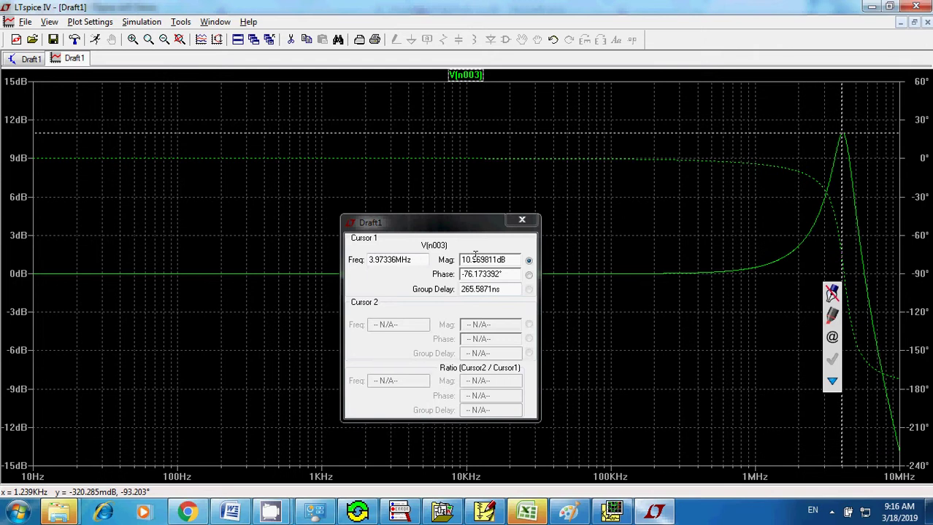
key(Left)
key(Left)
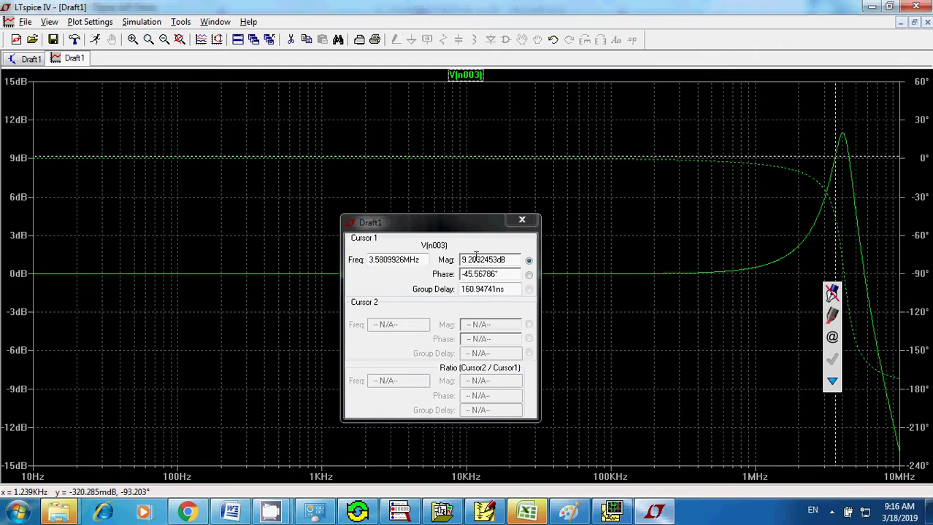
key(Left)
key(Left)
key(Left)
key(Left)
key(Left)
key(Left)
key(Left)
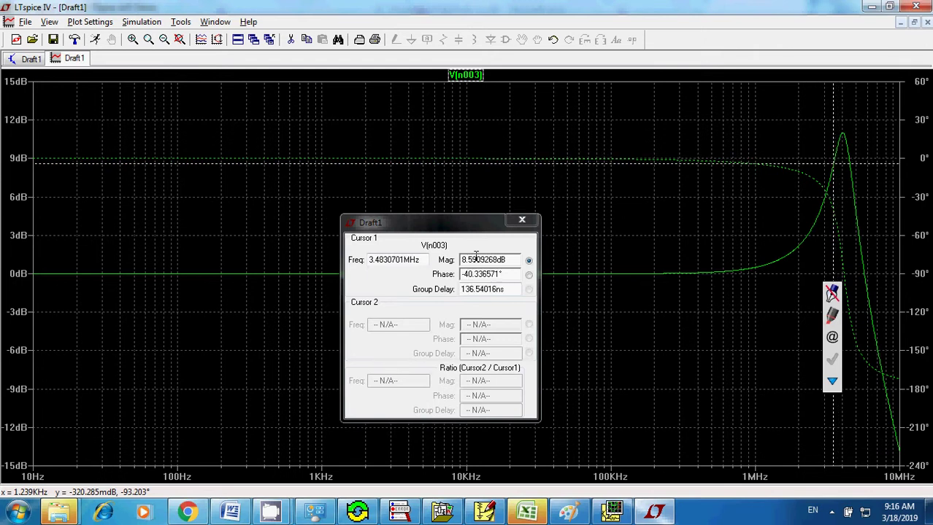
key(Right)
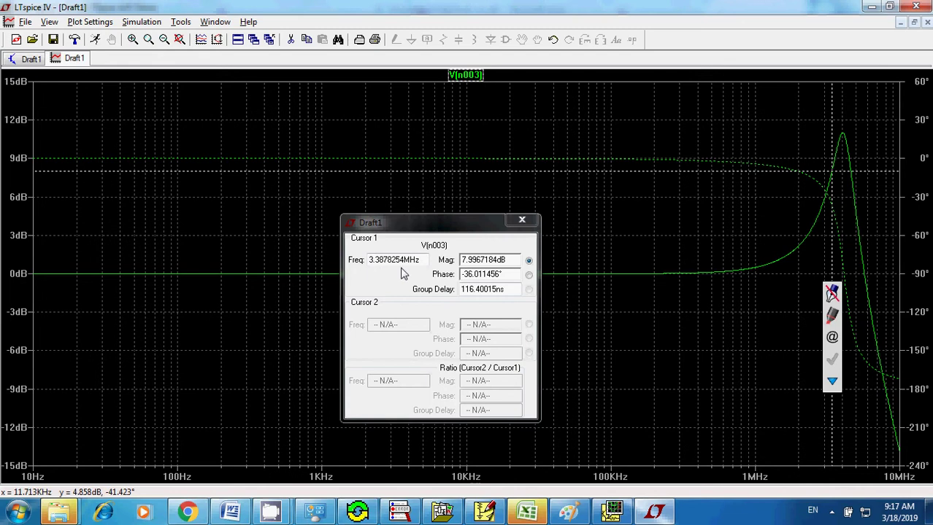
- Move the cursor past the resonance peak to the upper 3 dB cutoff point, at about 8 dB on the falling side
key(Right)
key(Right)
key(Right)
key(Right)
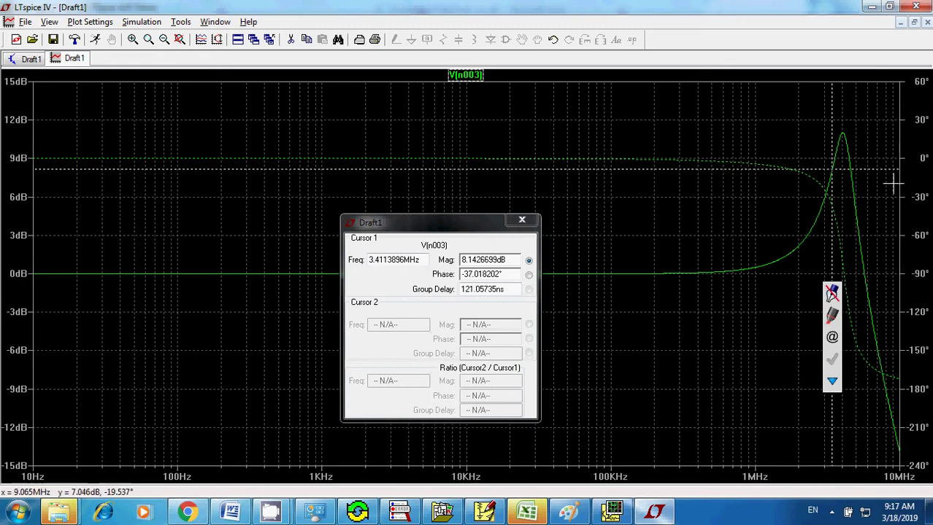
key(Right)
key(Right)
key(Right)
key(Right)
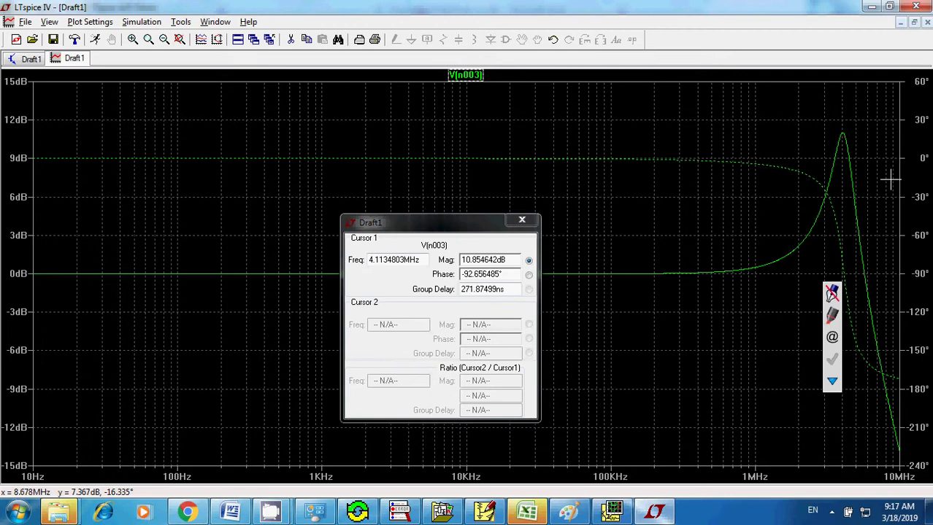
key(Right)
key(Right)
key(Right)
key(Right)
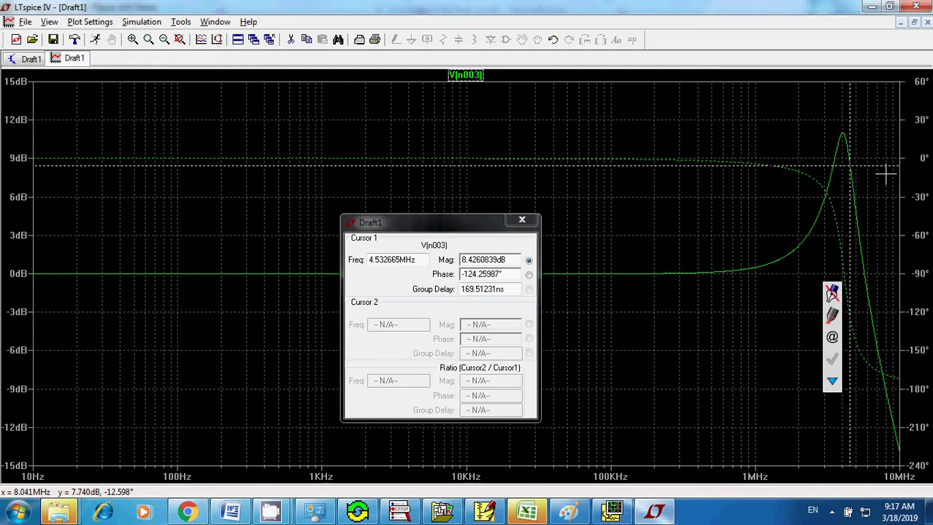
key(Right)
key(Right)
key(Left)
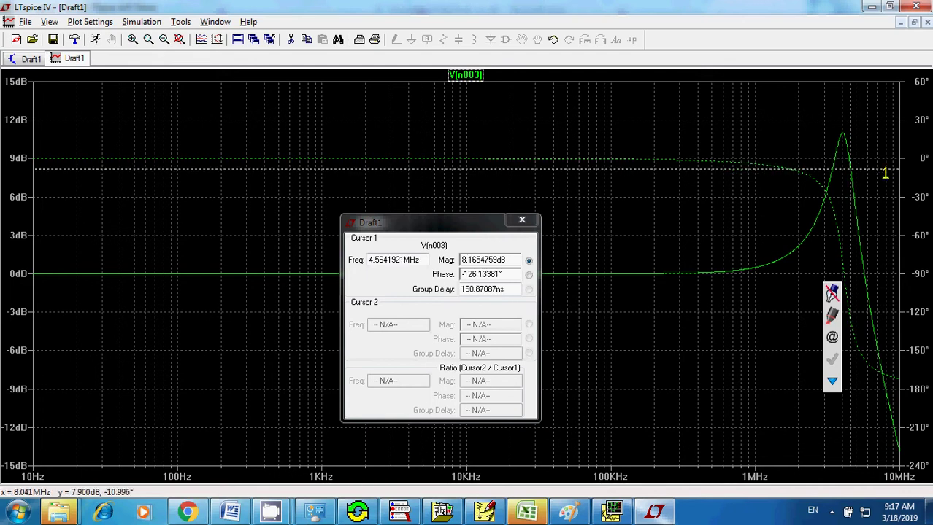
key(Left)
key(Right)
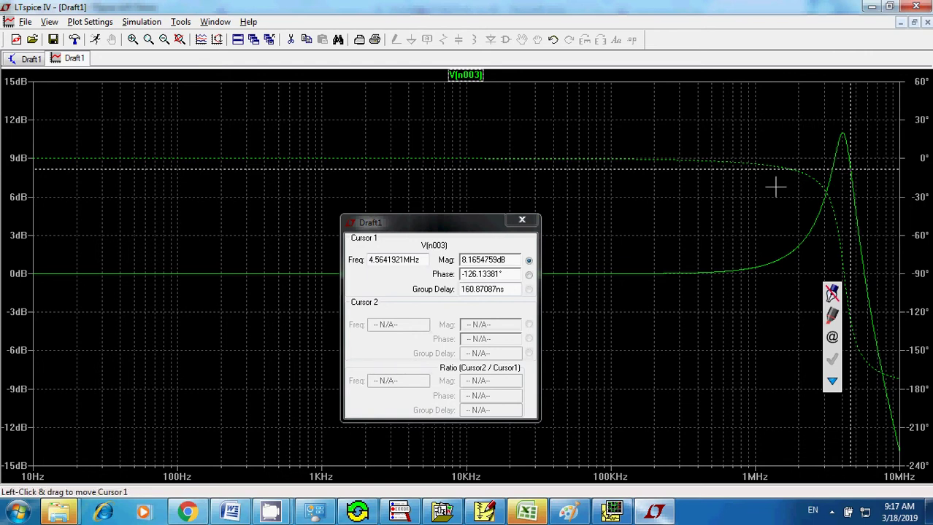
- Switch to the Word document, review the high and low cutoff frequency and bandwidth formulas, and return to the LTspice plot
click(241, 513)
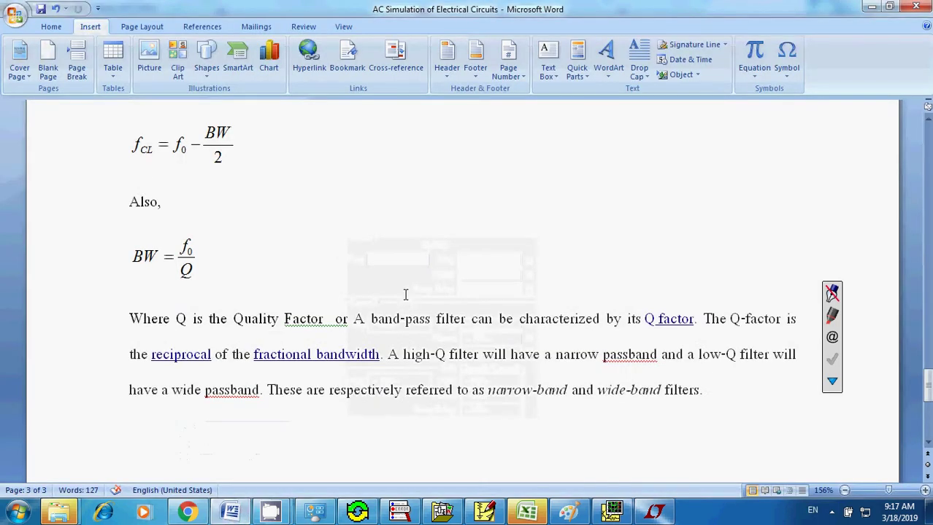
scroll(310, 219, up, 7)
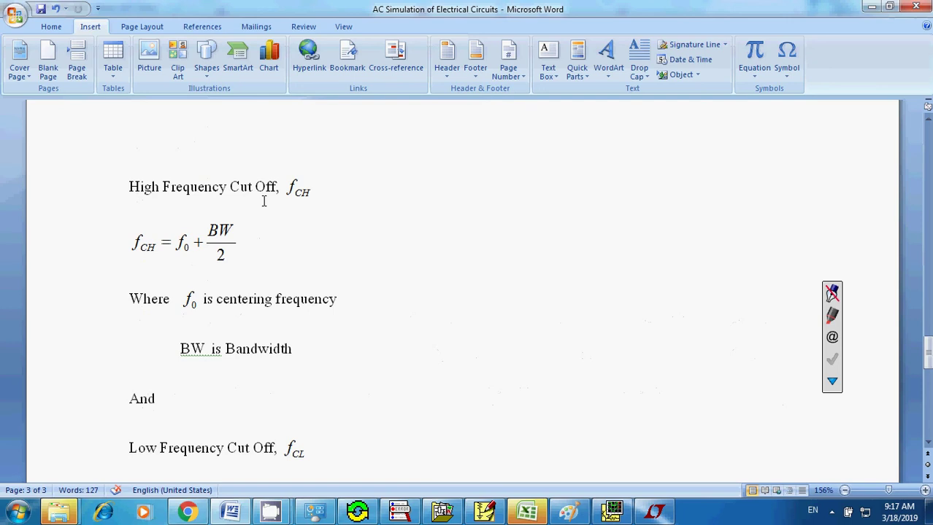
scroll(260, 200, up, 8)
scroll(258, 201, down, 9)
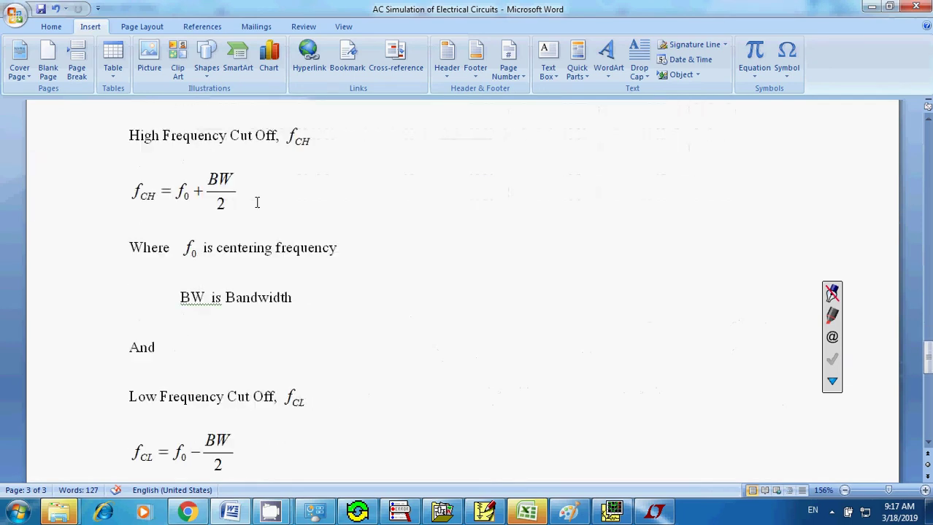
scroll(256, 201, down, 1)
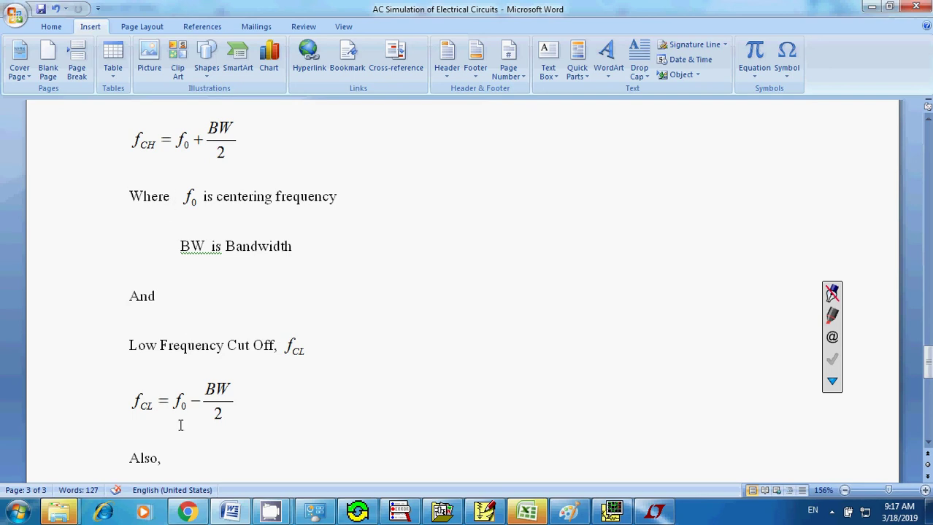
scroll(180, 420, down, 4)
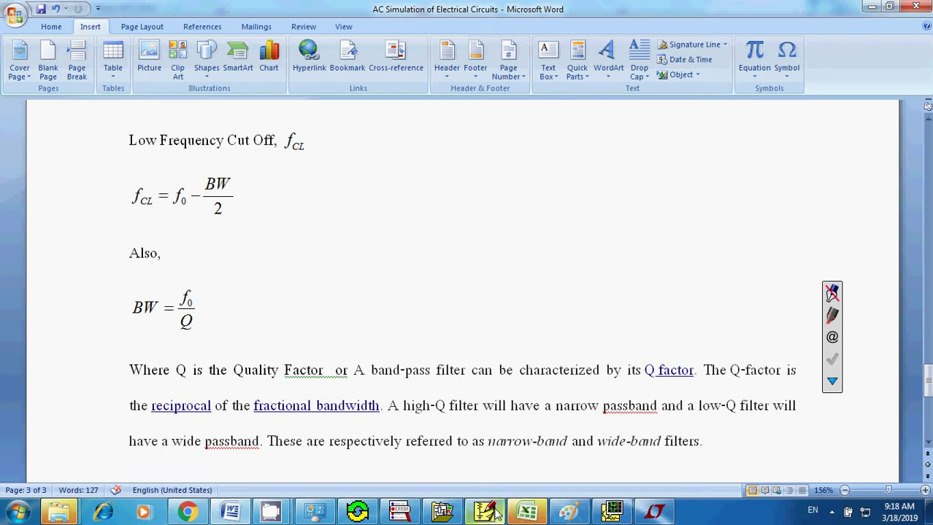
click(640, 513)
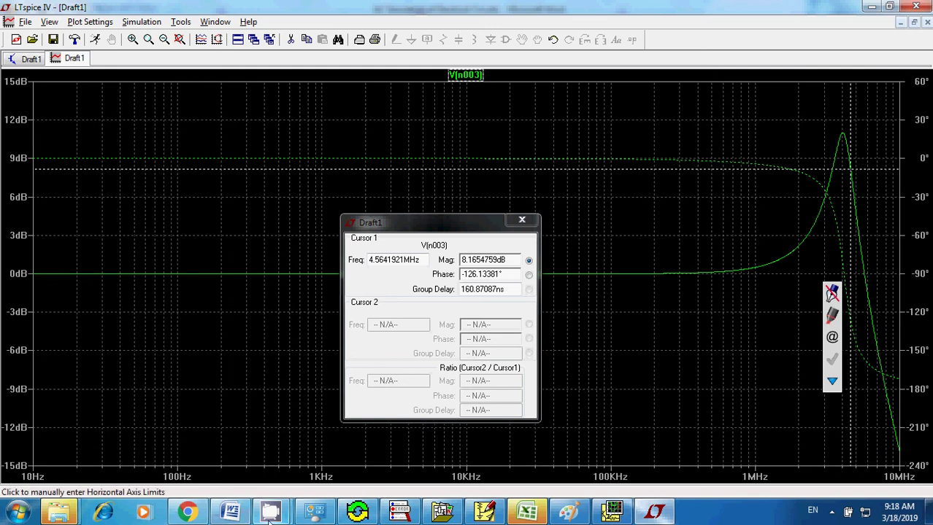
mouse_move(270, 516)
click(207, 448)
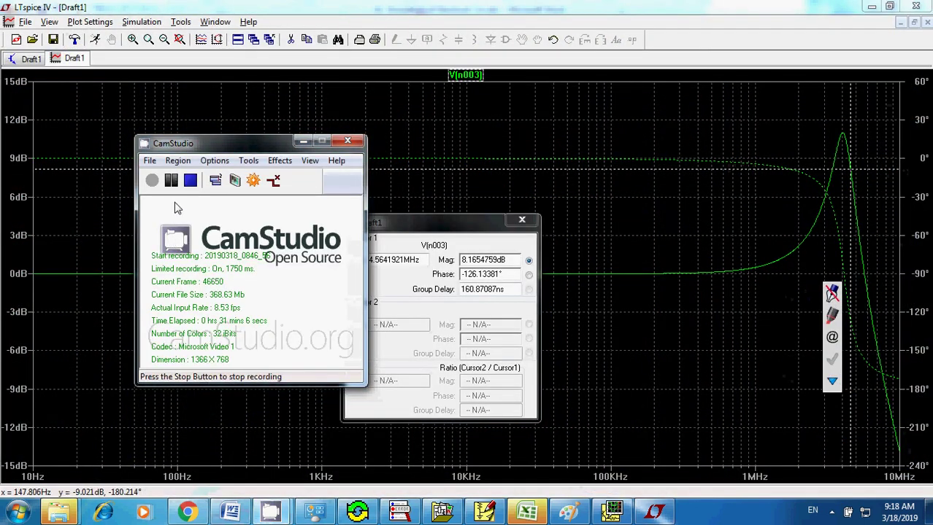